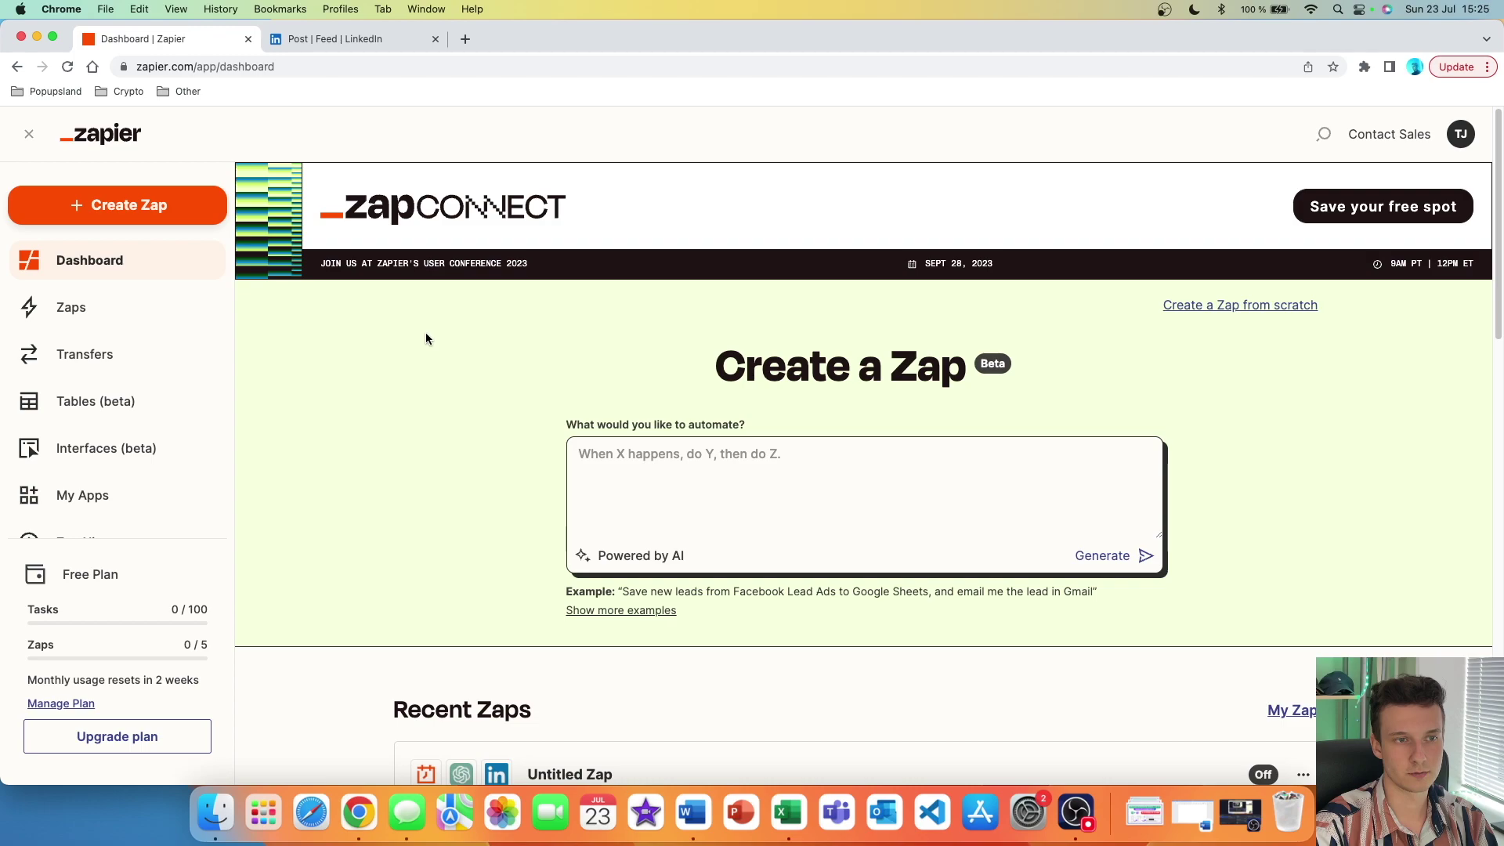
- Create a new Zap and pick Schedule by Zapier as its trigger app
click(176, 217)
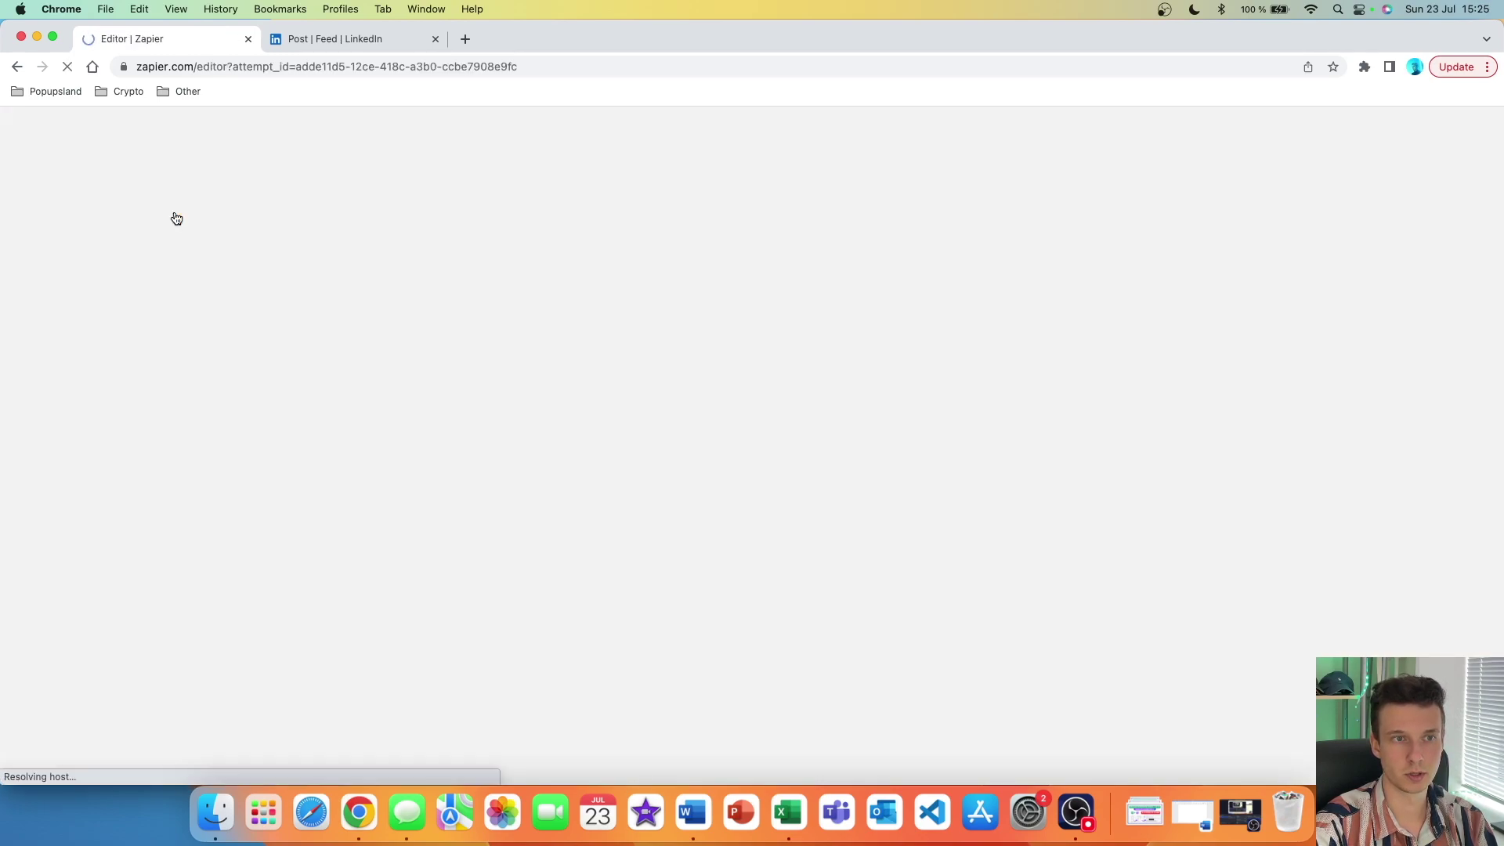
scroll(1078, 448, down, 4)
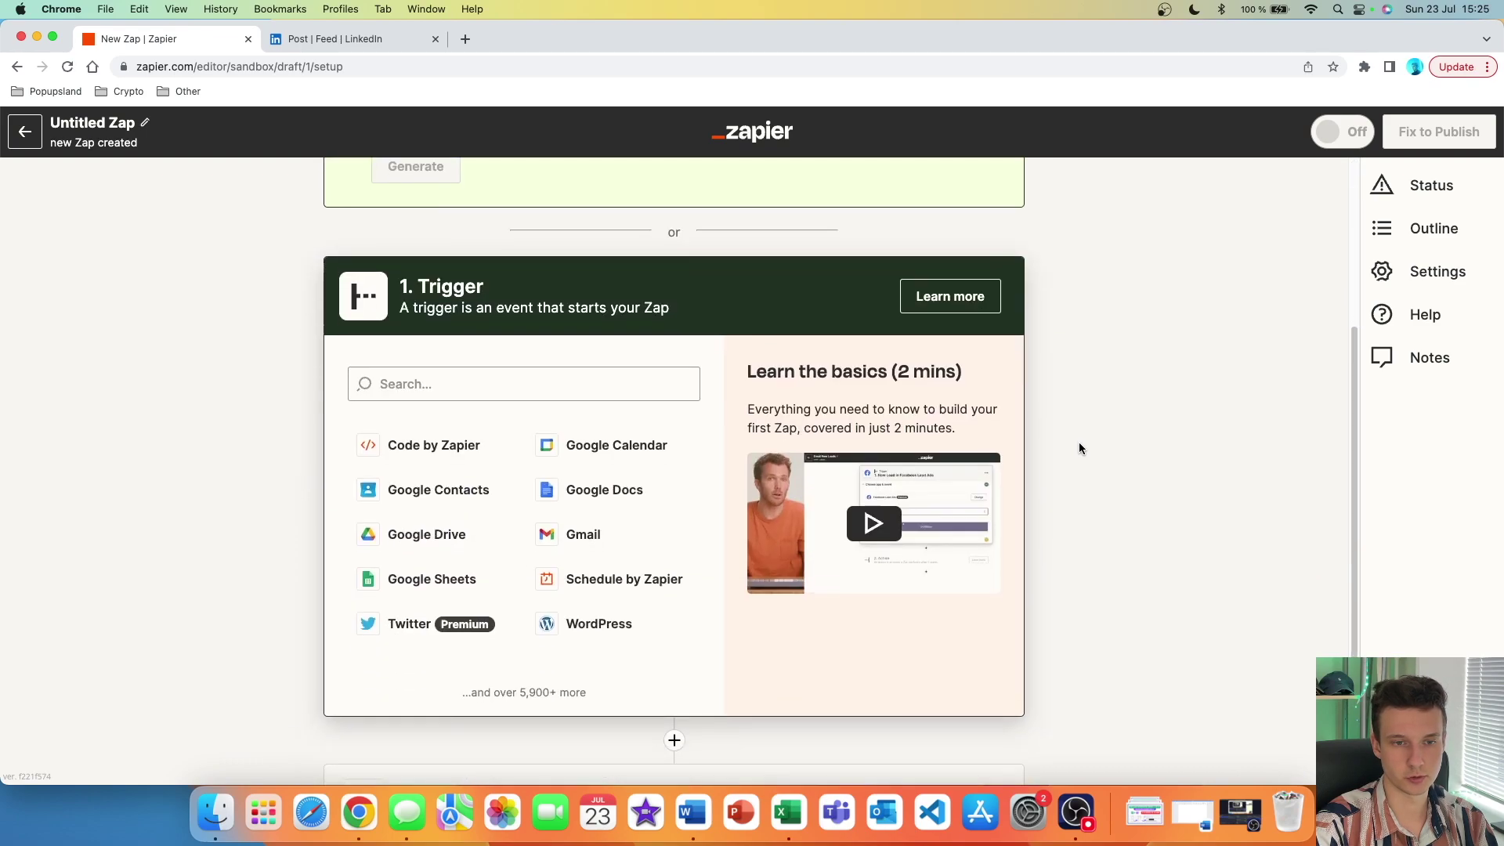
click(428, 377)
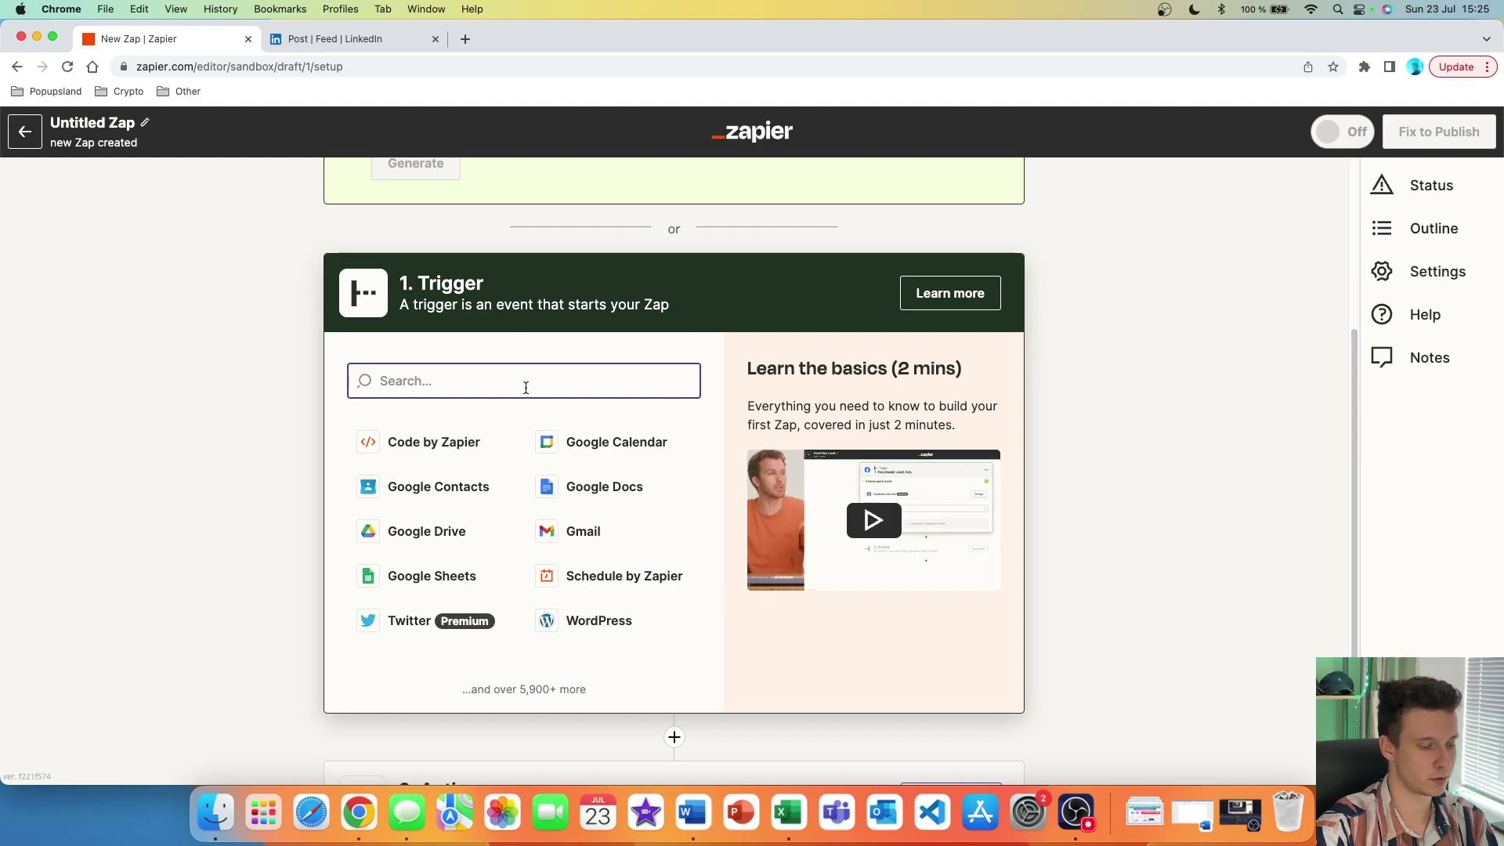
text(sched)
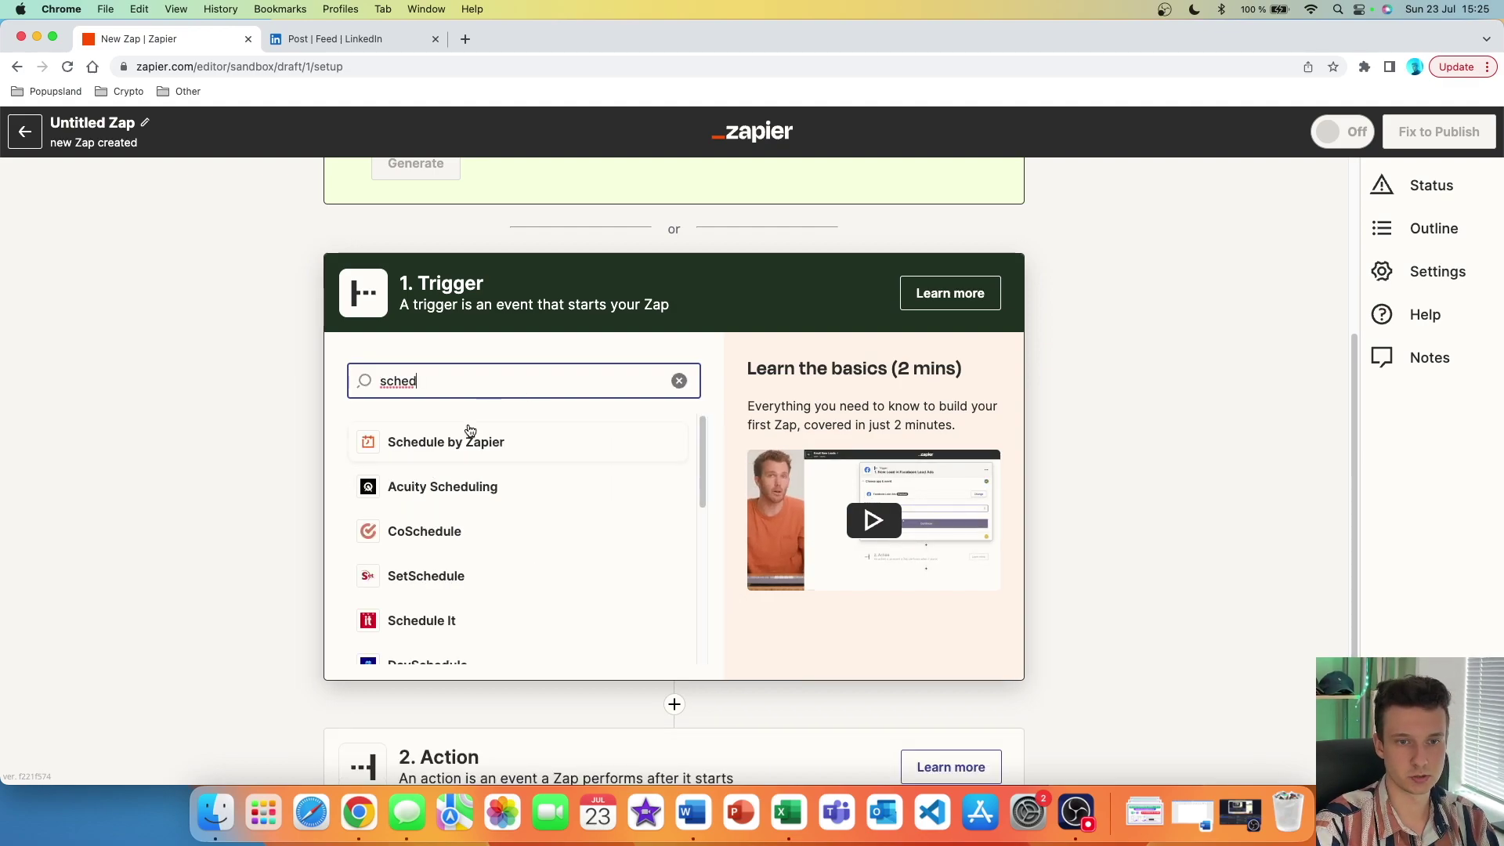
click(484, 441)
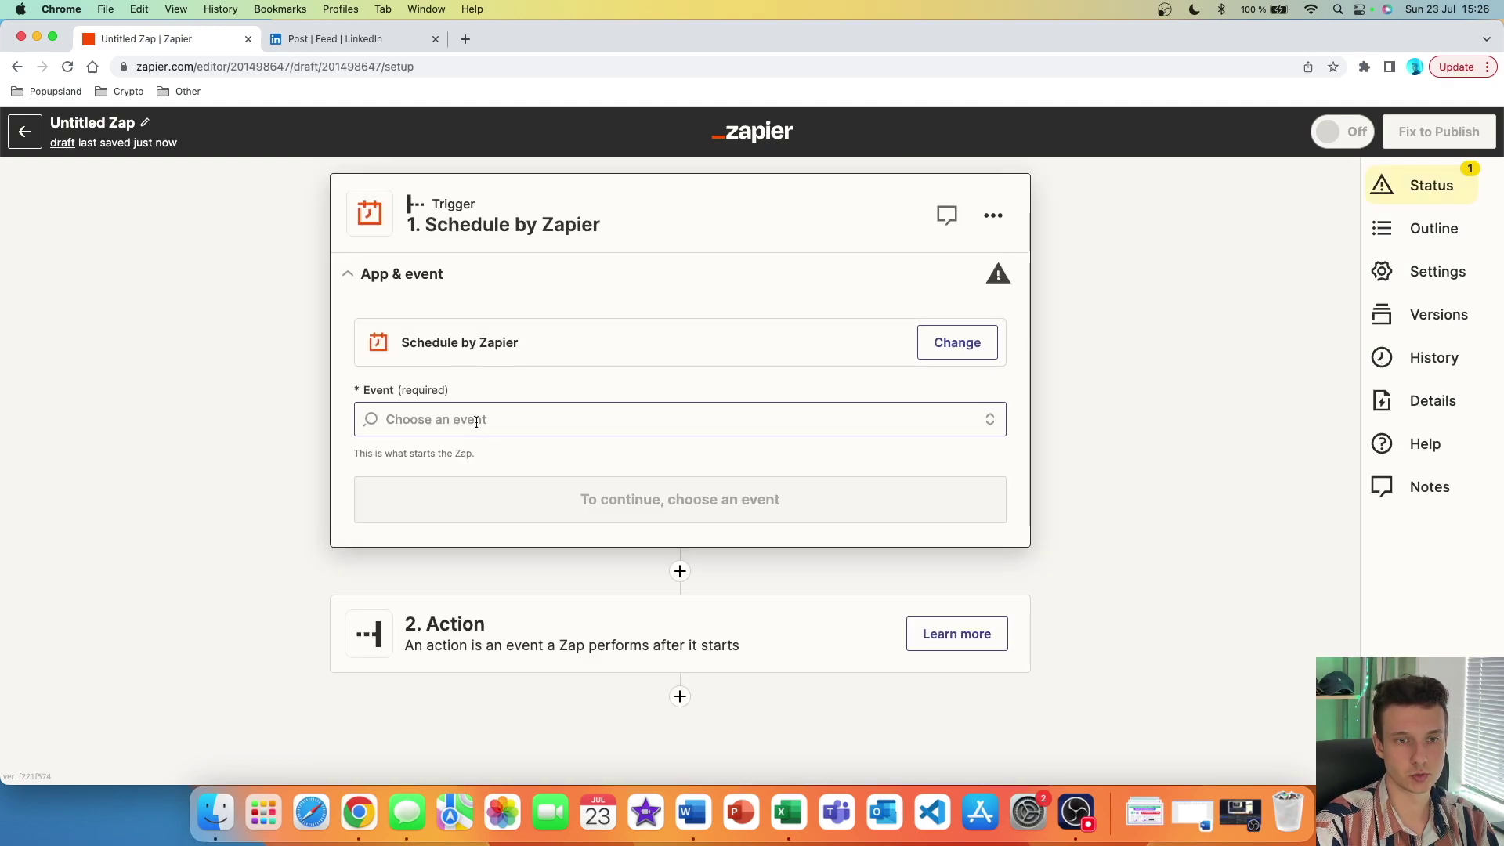
click(477, 426)
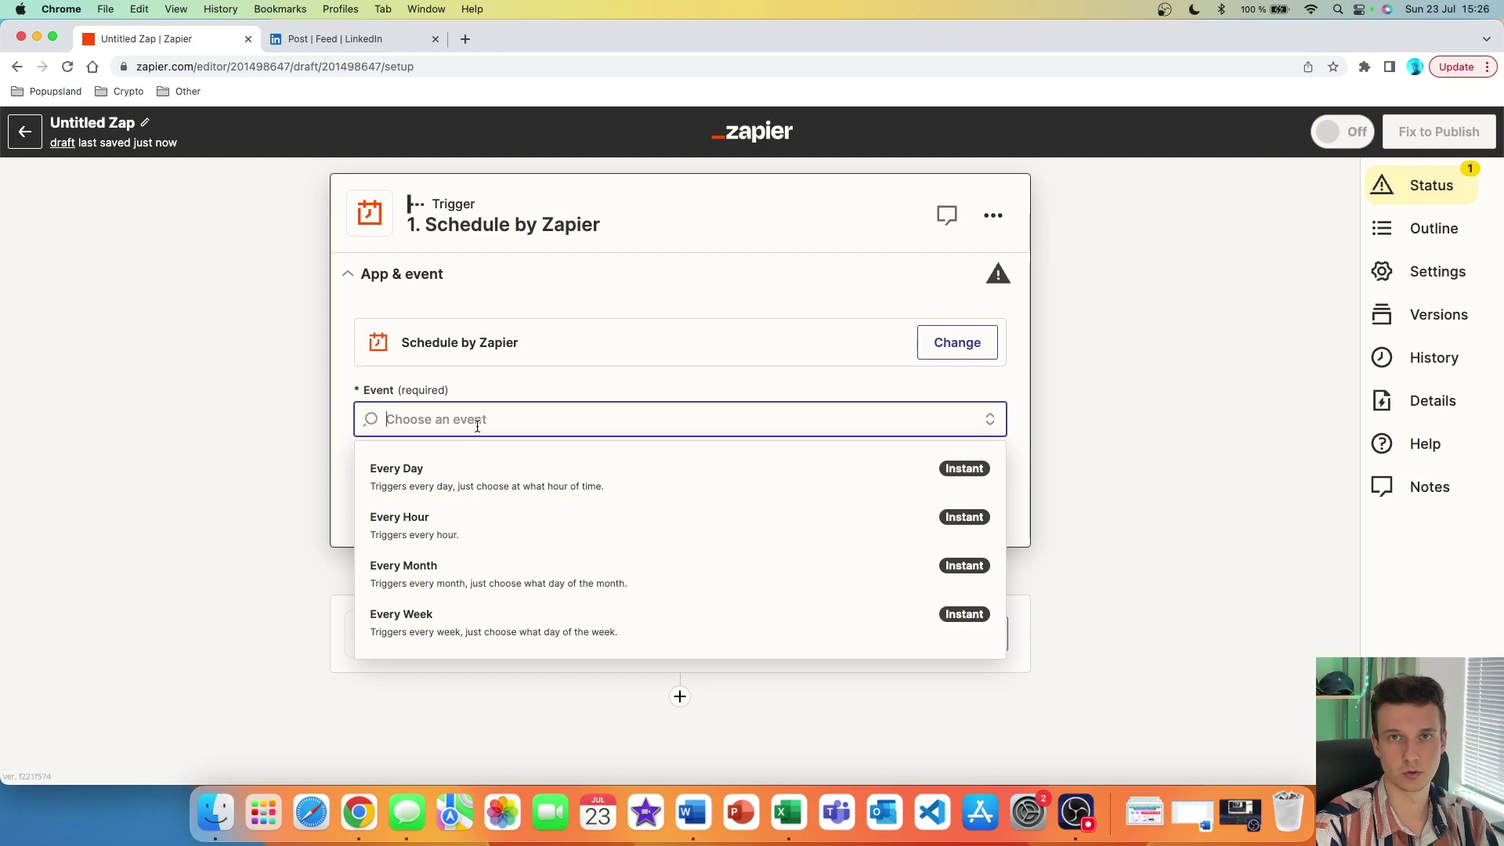
- Configure the Schedule trigger as Every Day at 11am with weekends included
click(444, 485)
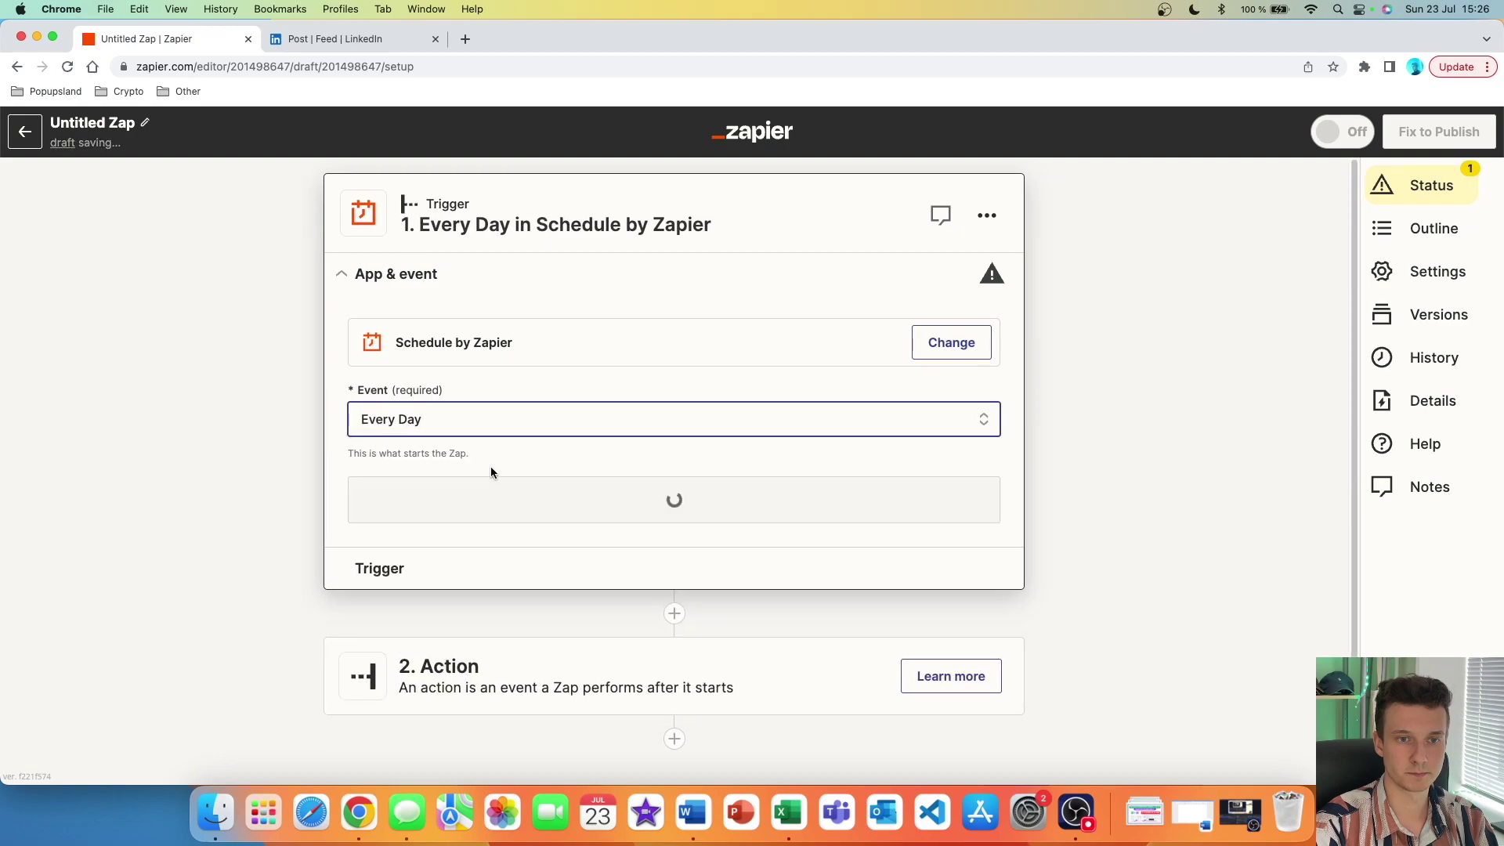
click(715, 511)
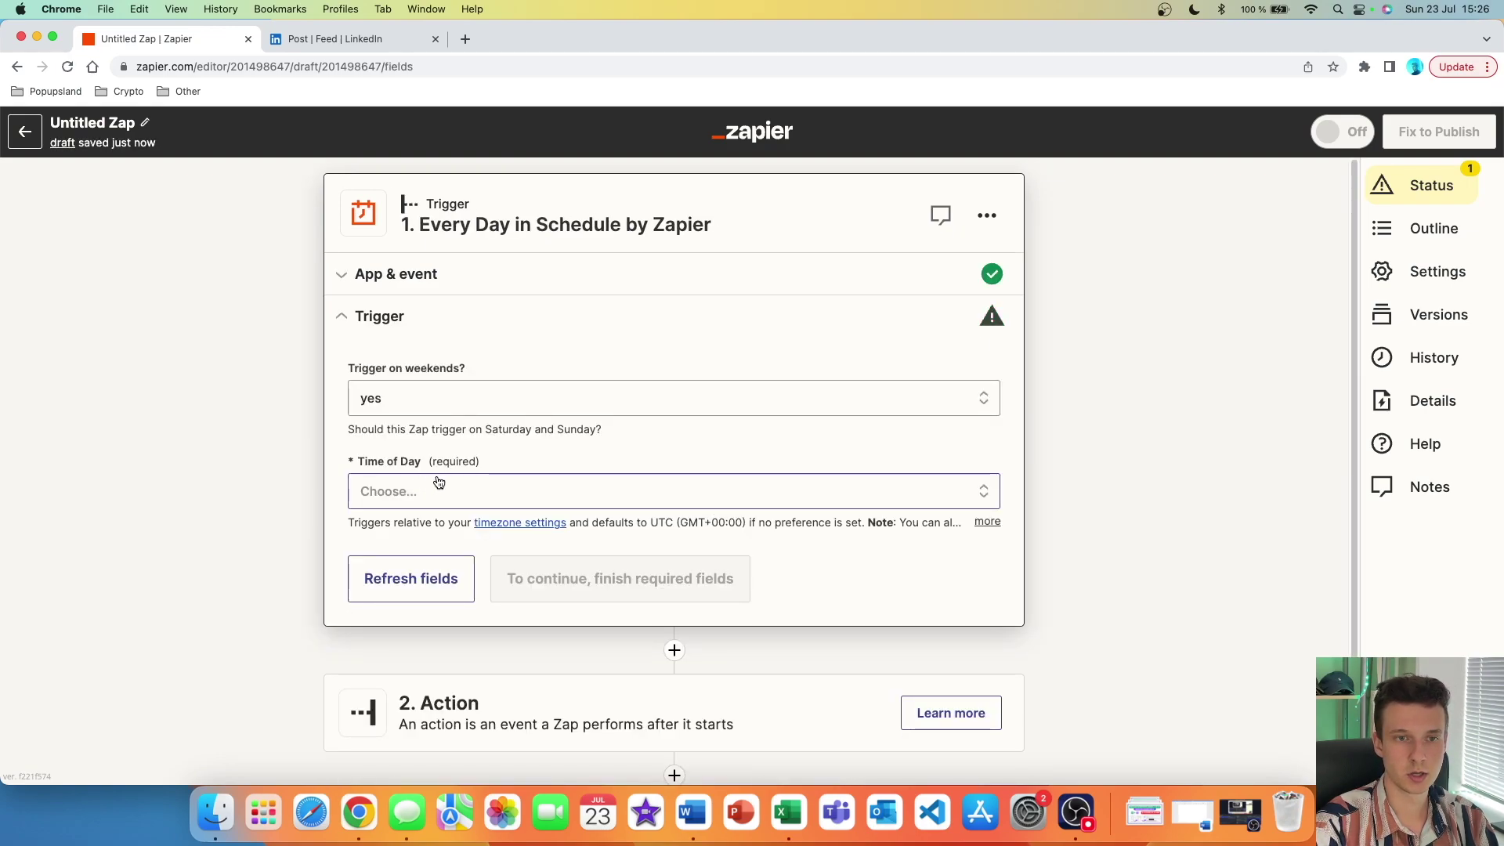
click(481, 399)
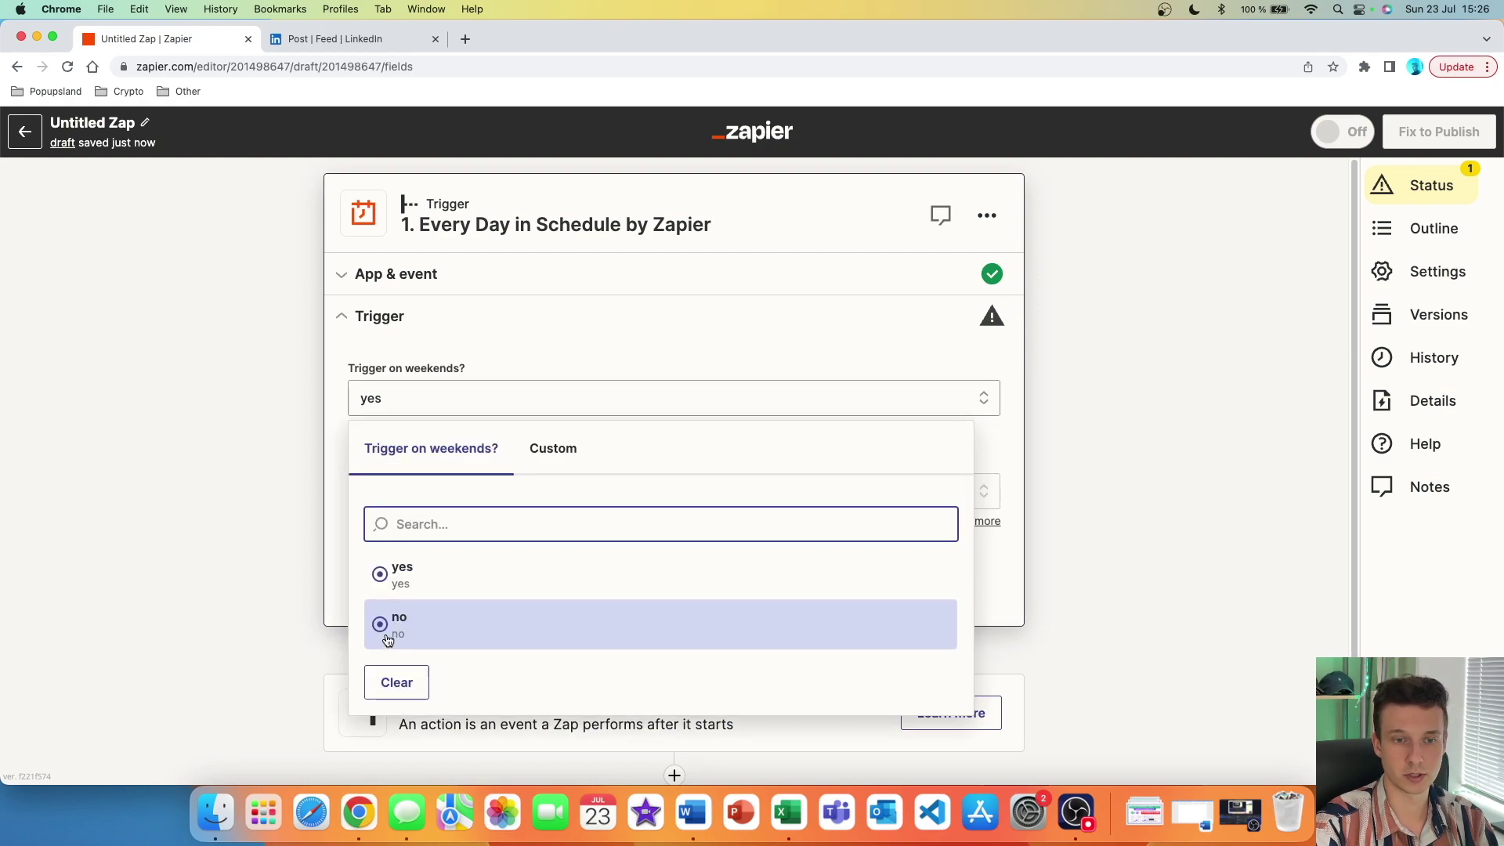
click(227, 487)
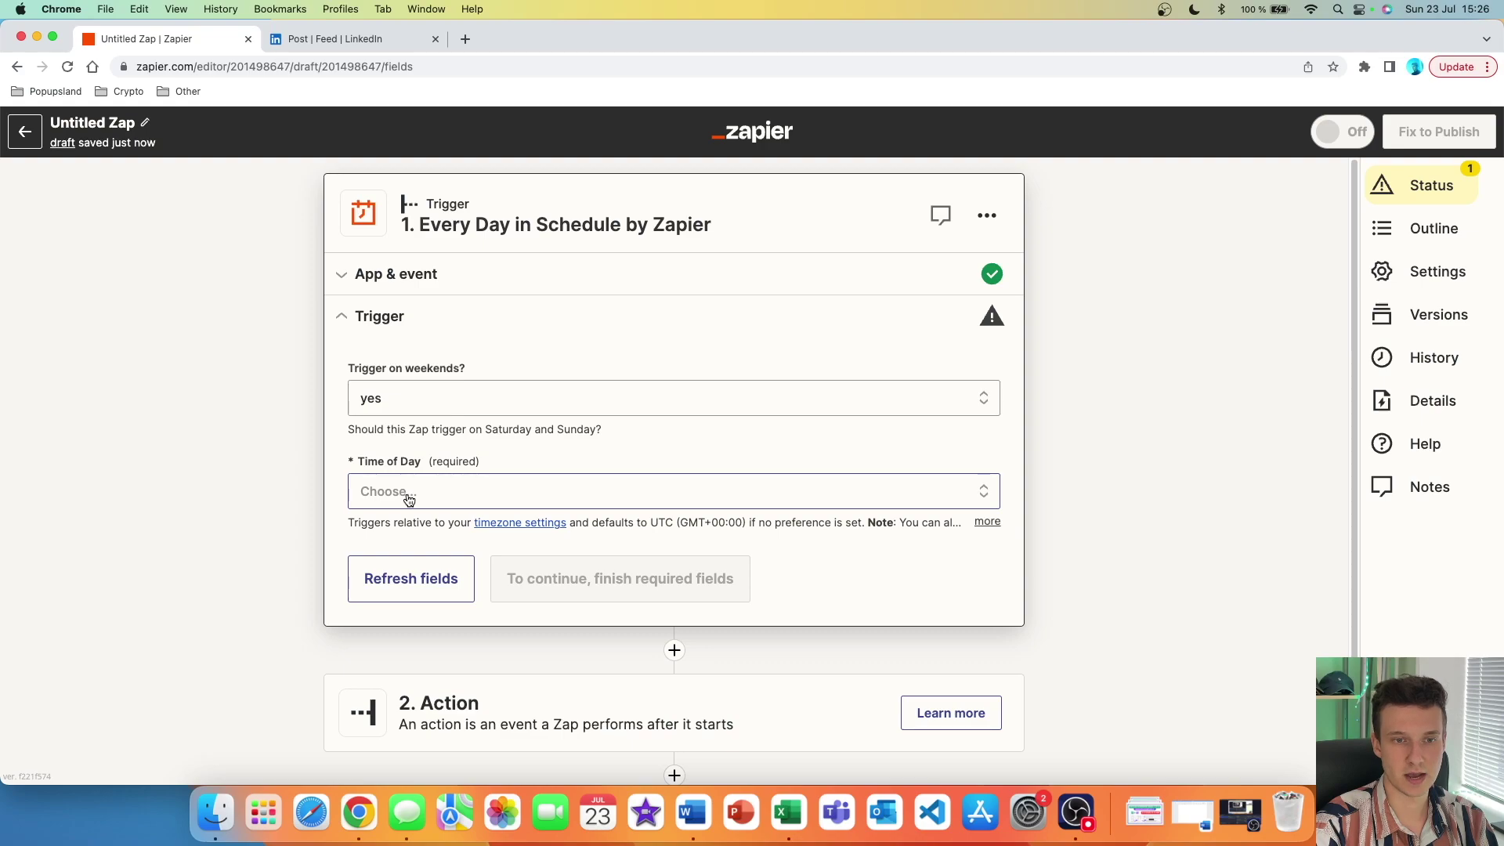
click(425, 491)
scroll(819, 573, down, 5)
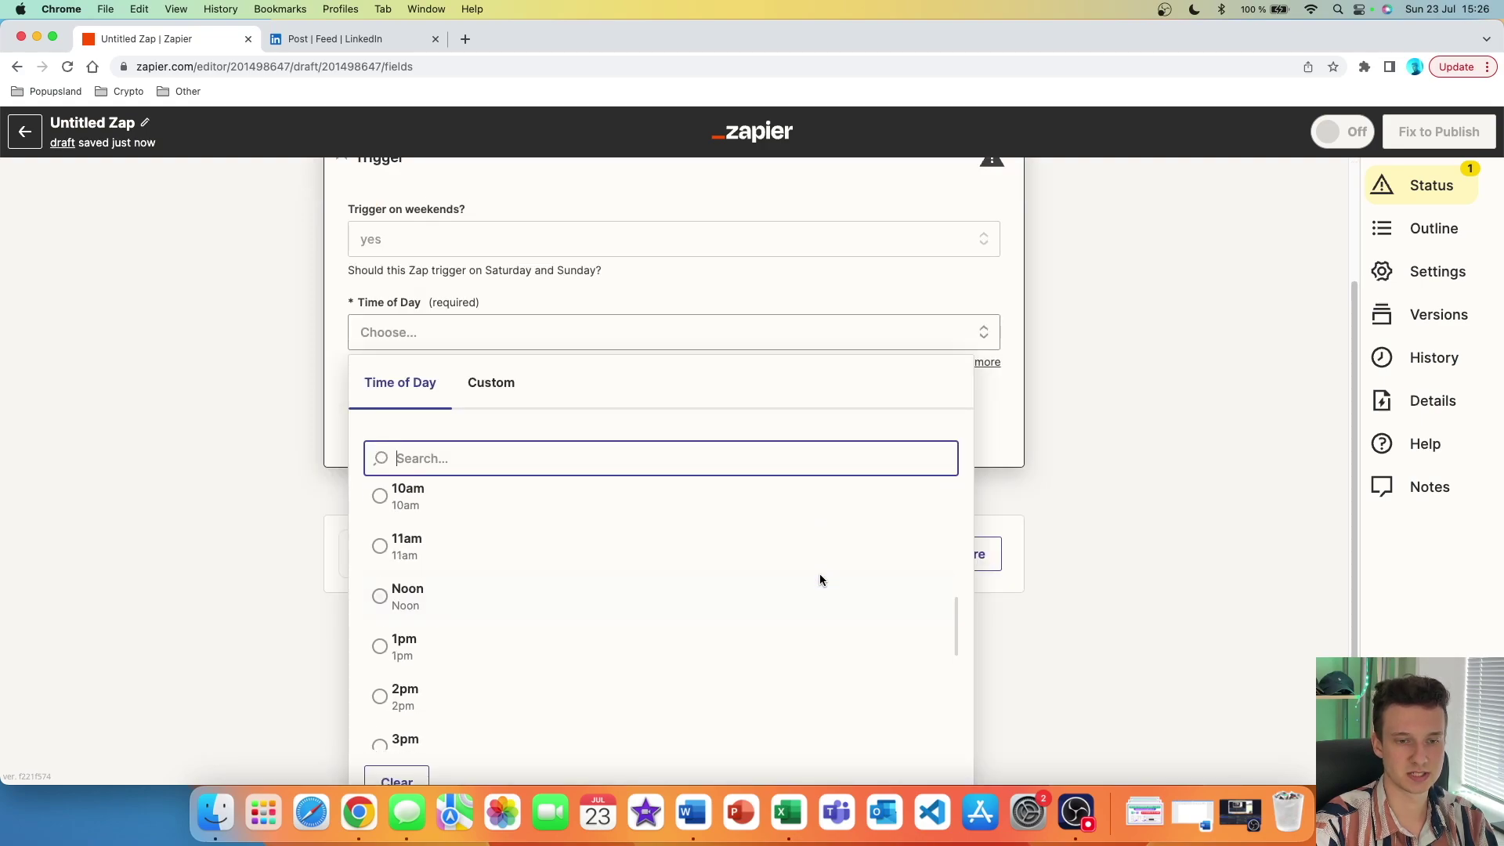
scroll(820, 580, down, 2)
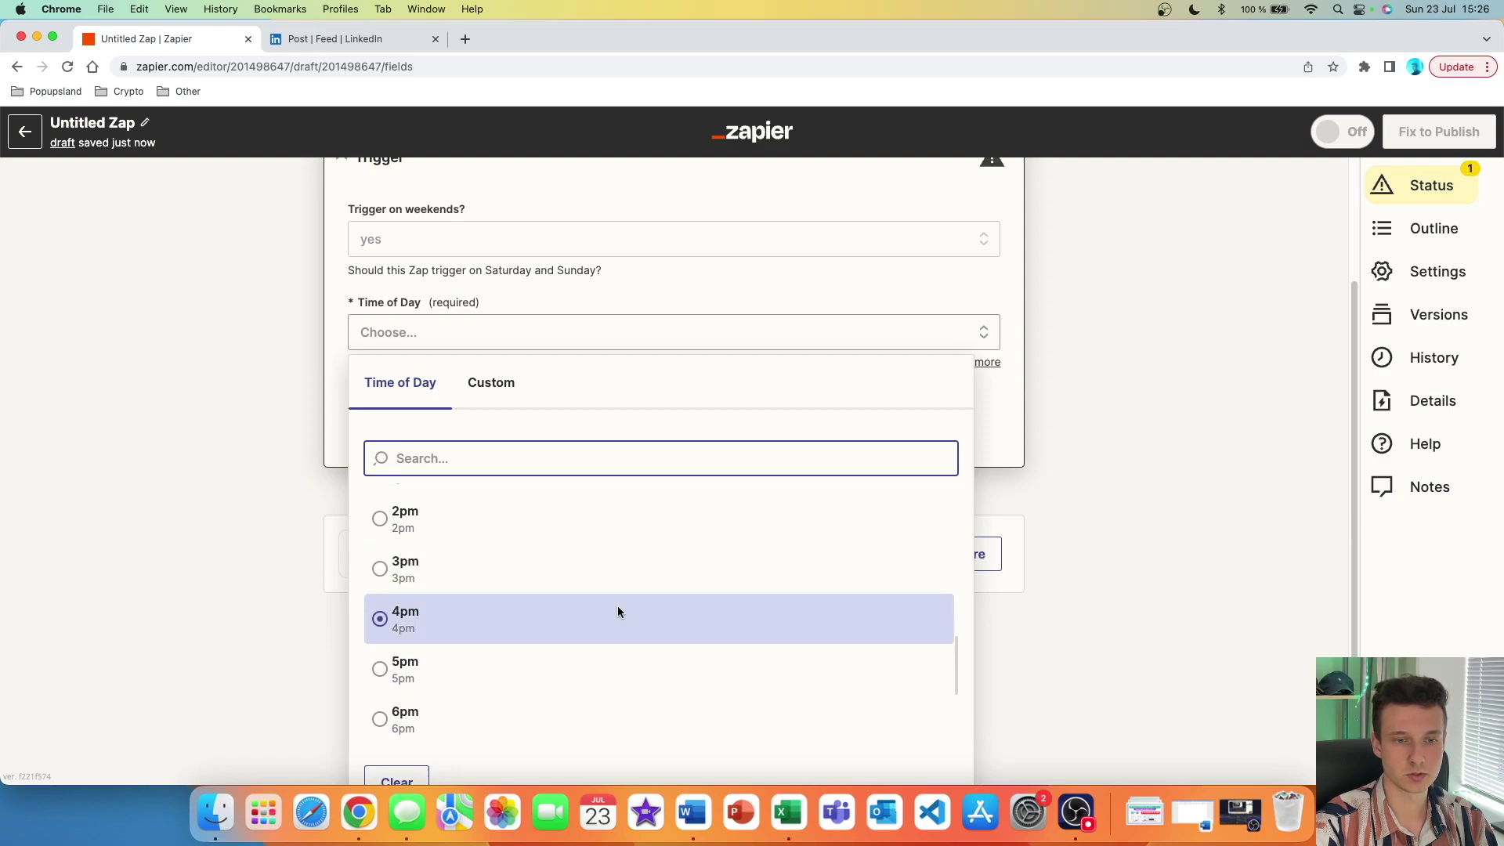
scroll(552, 638, up, 5)
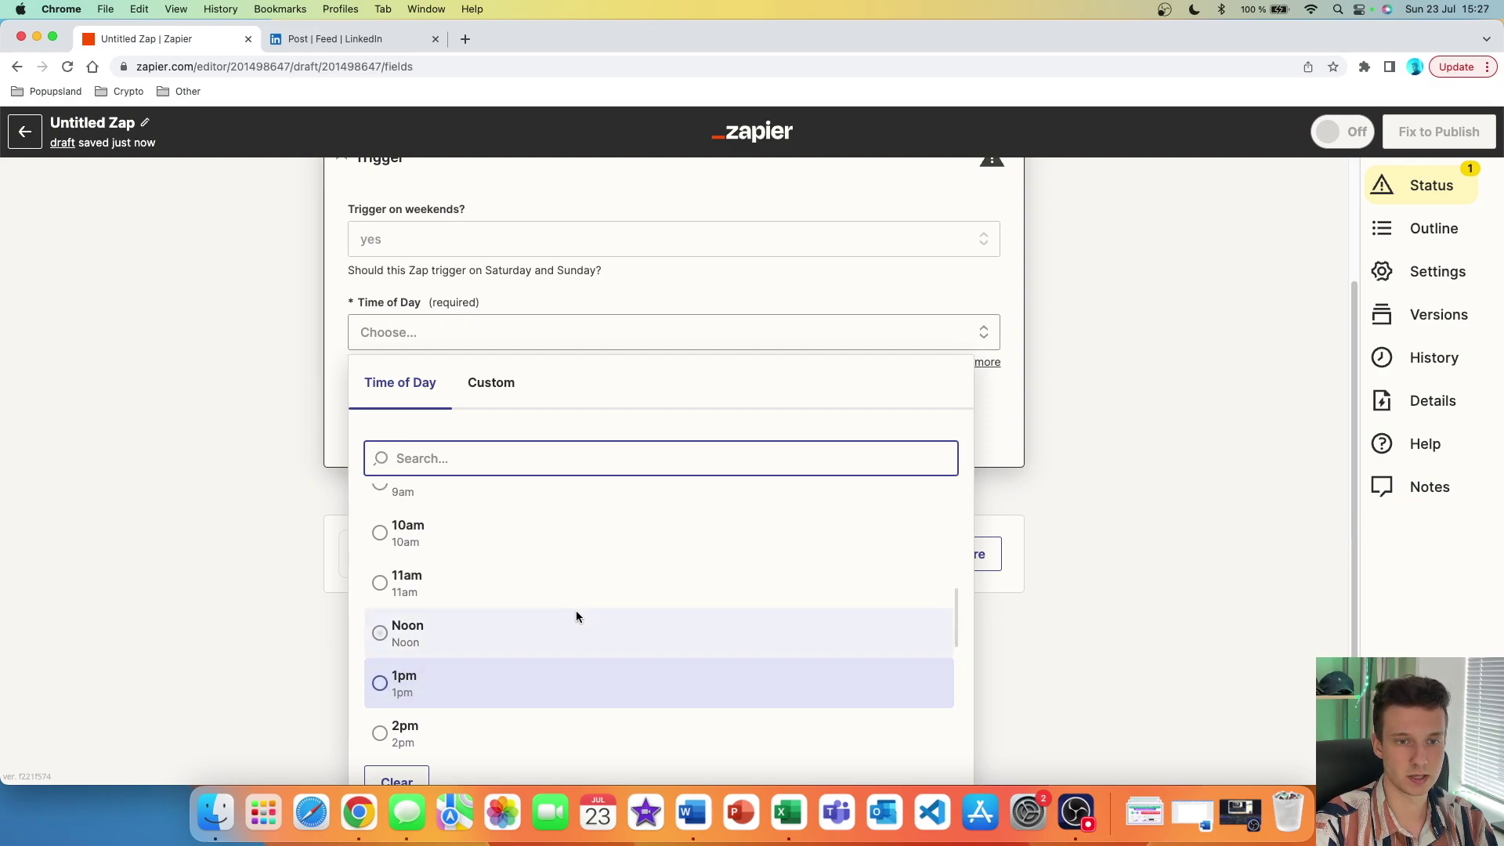
click(566, 584)
click(539, 471)
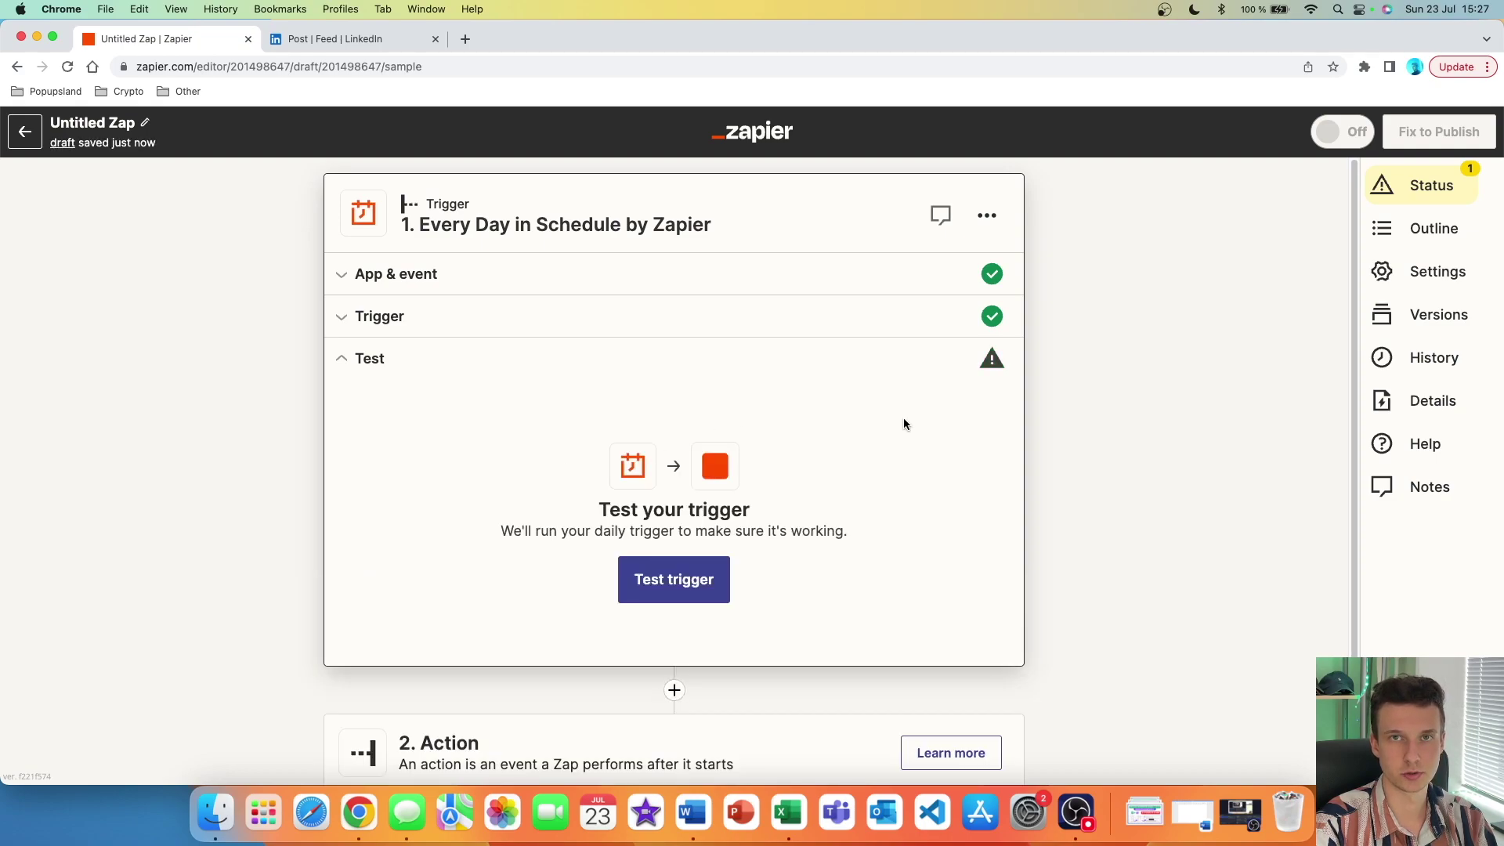
- Test the daily trigger, review the Day A sample record, and continue with it
click(671, 593)
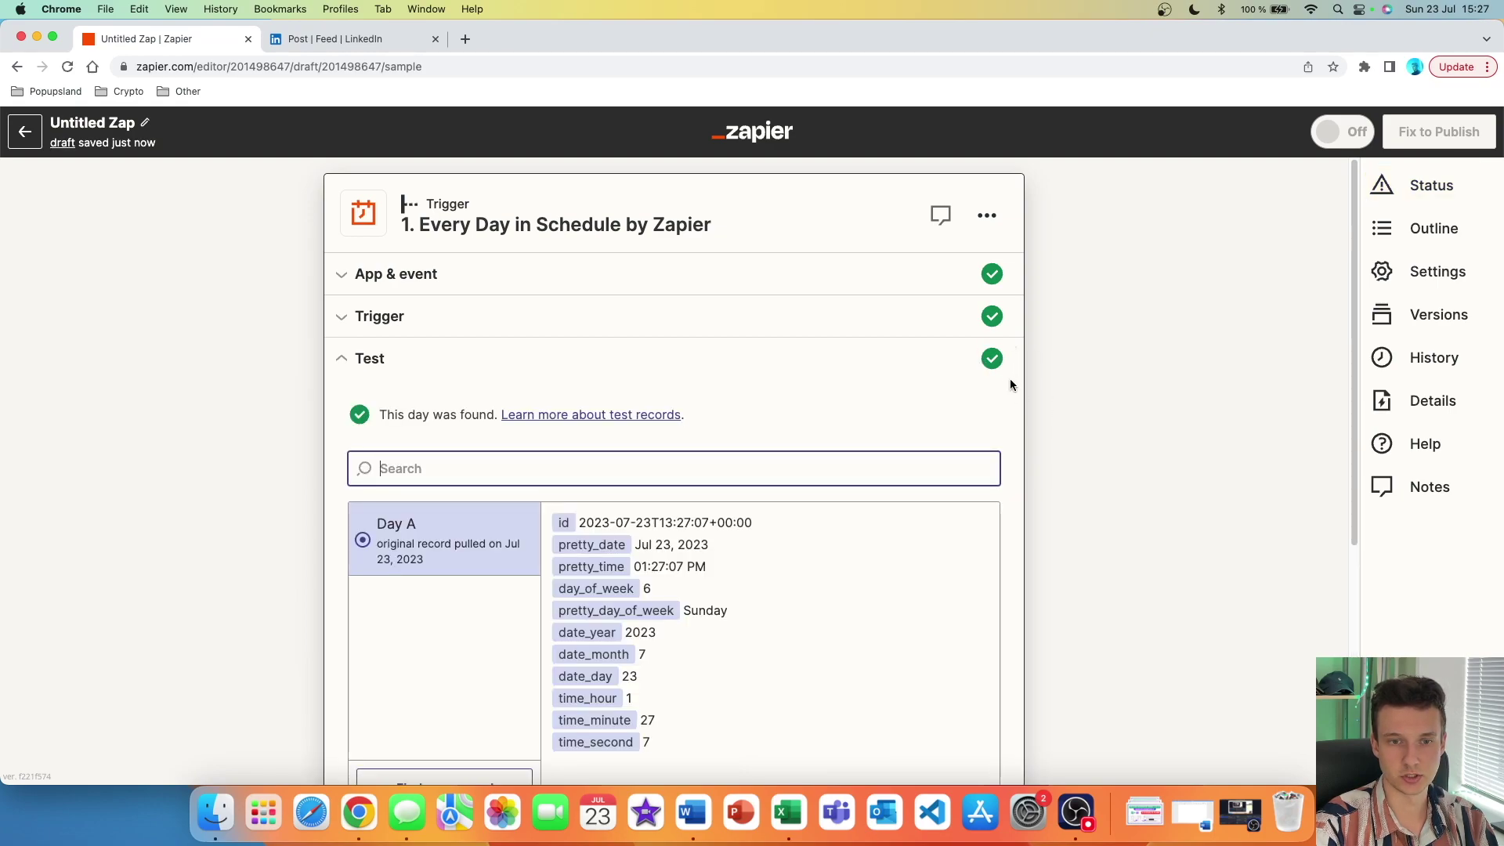
scroll(657, 373, down, 4)
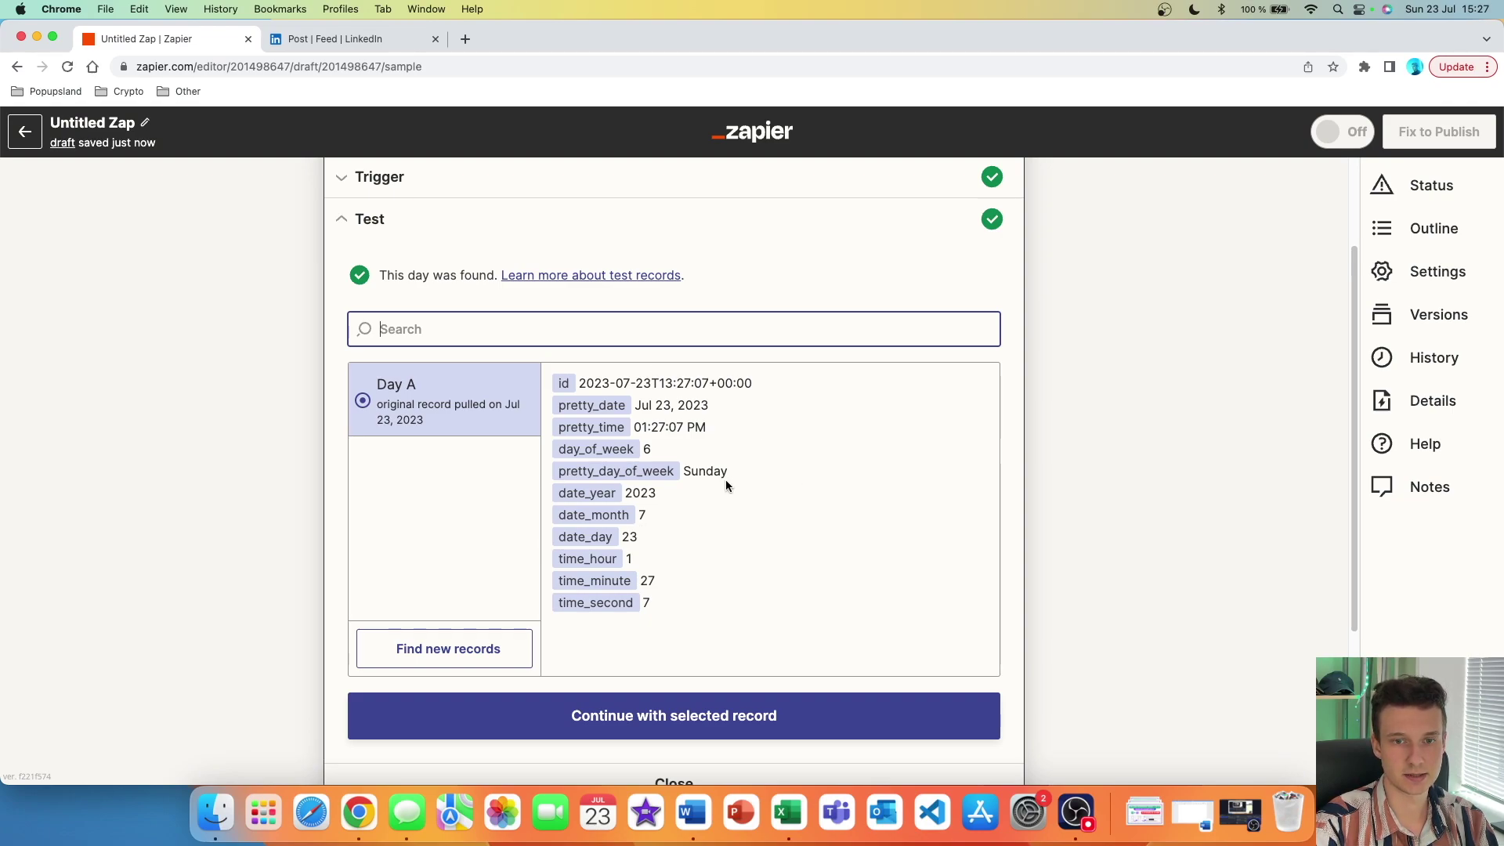
scroll(725, 658, up, 1)
scroll(728, 654, down, 1)
click(653, 709)
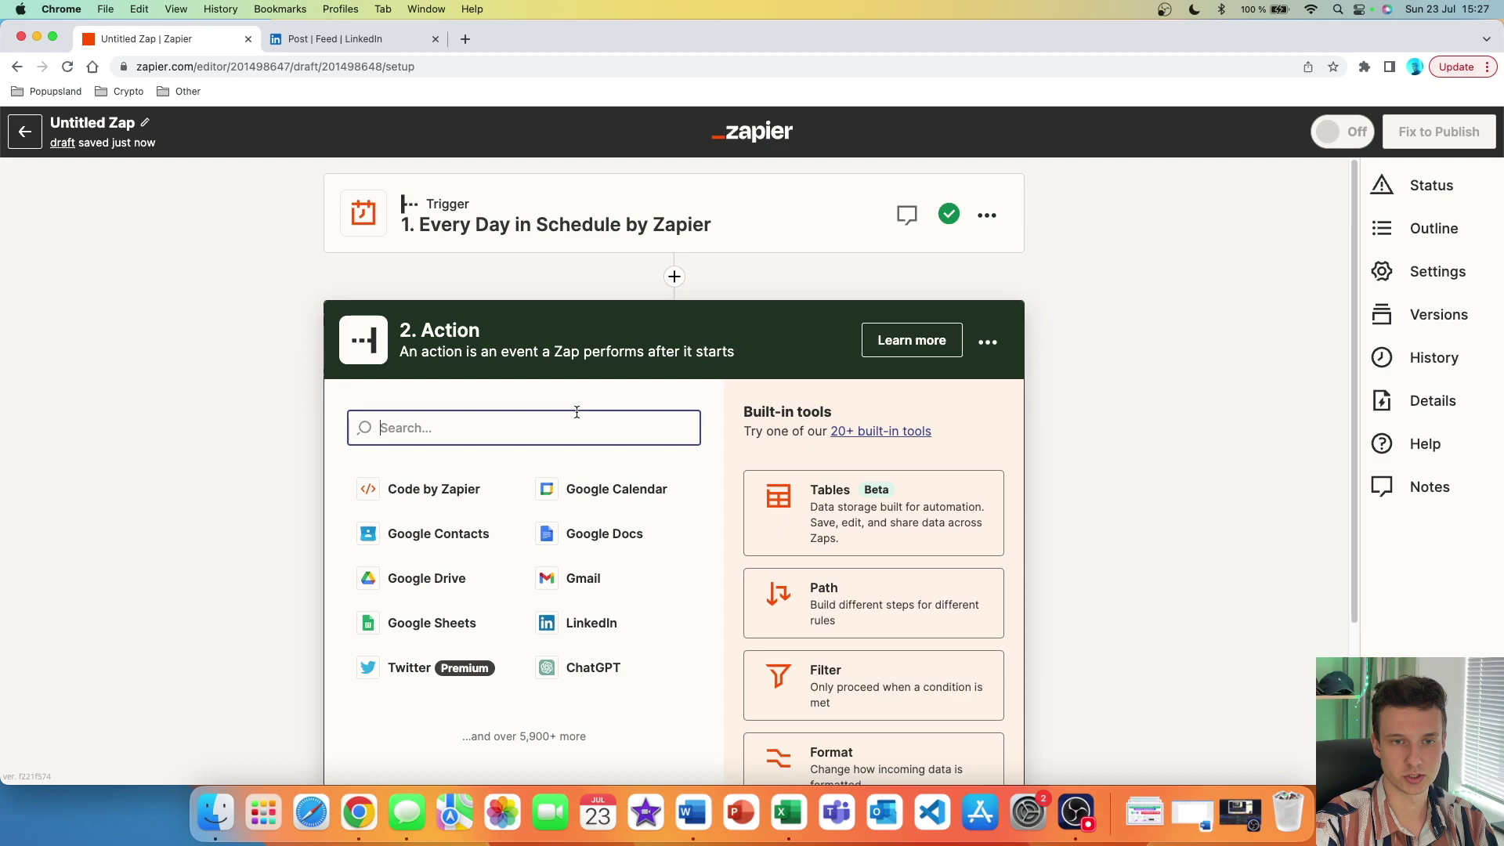
- Set the action to ChatGPT's Conversation event using the first existing ChatGPT account
text(chatgpt)
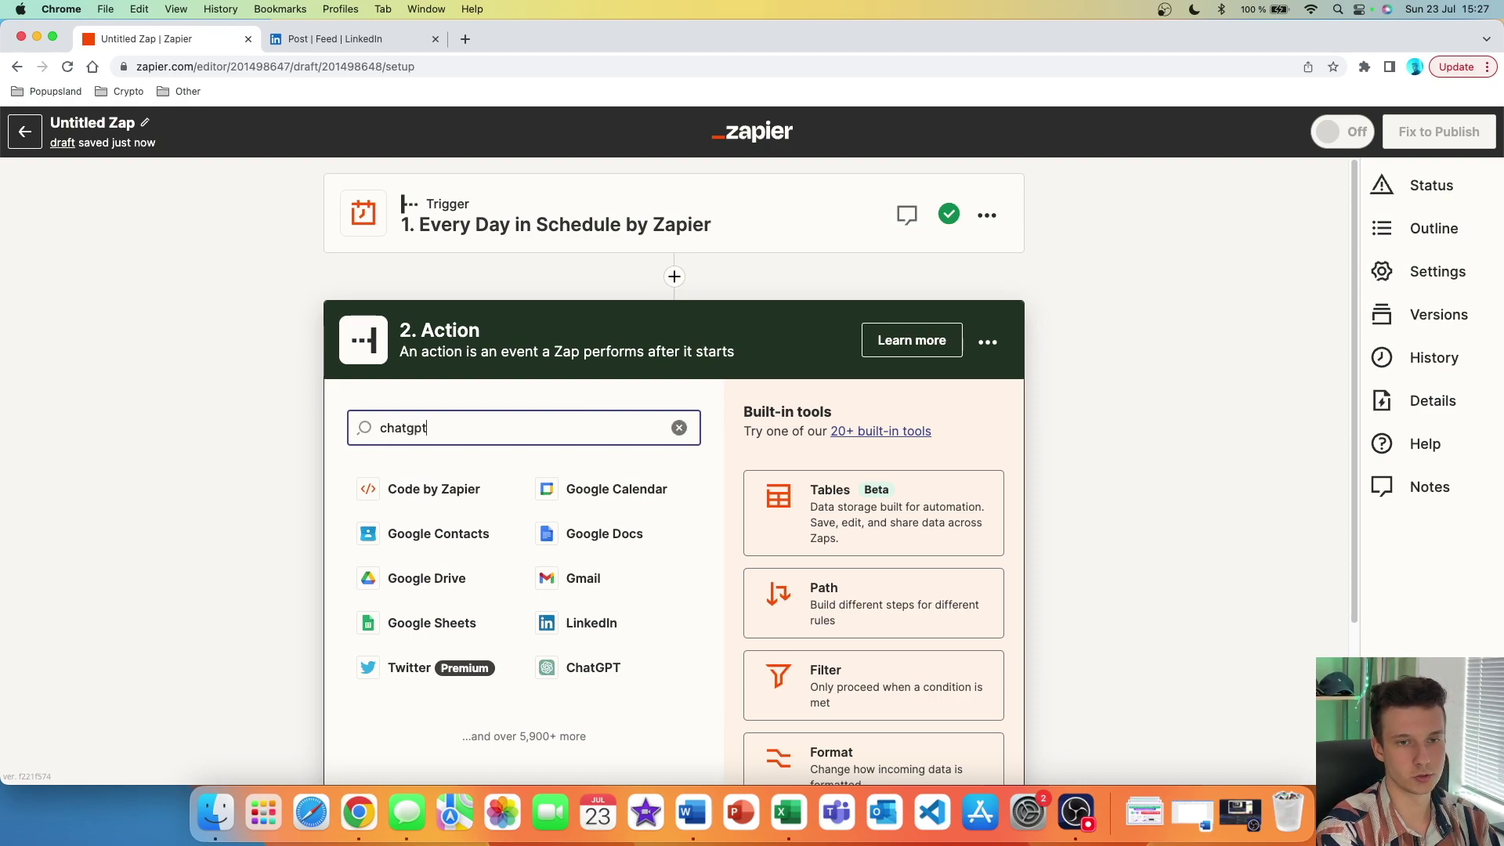
click(412, 496)
click(460, 494)
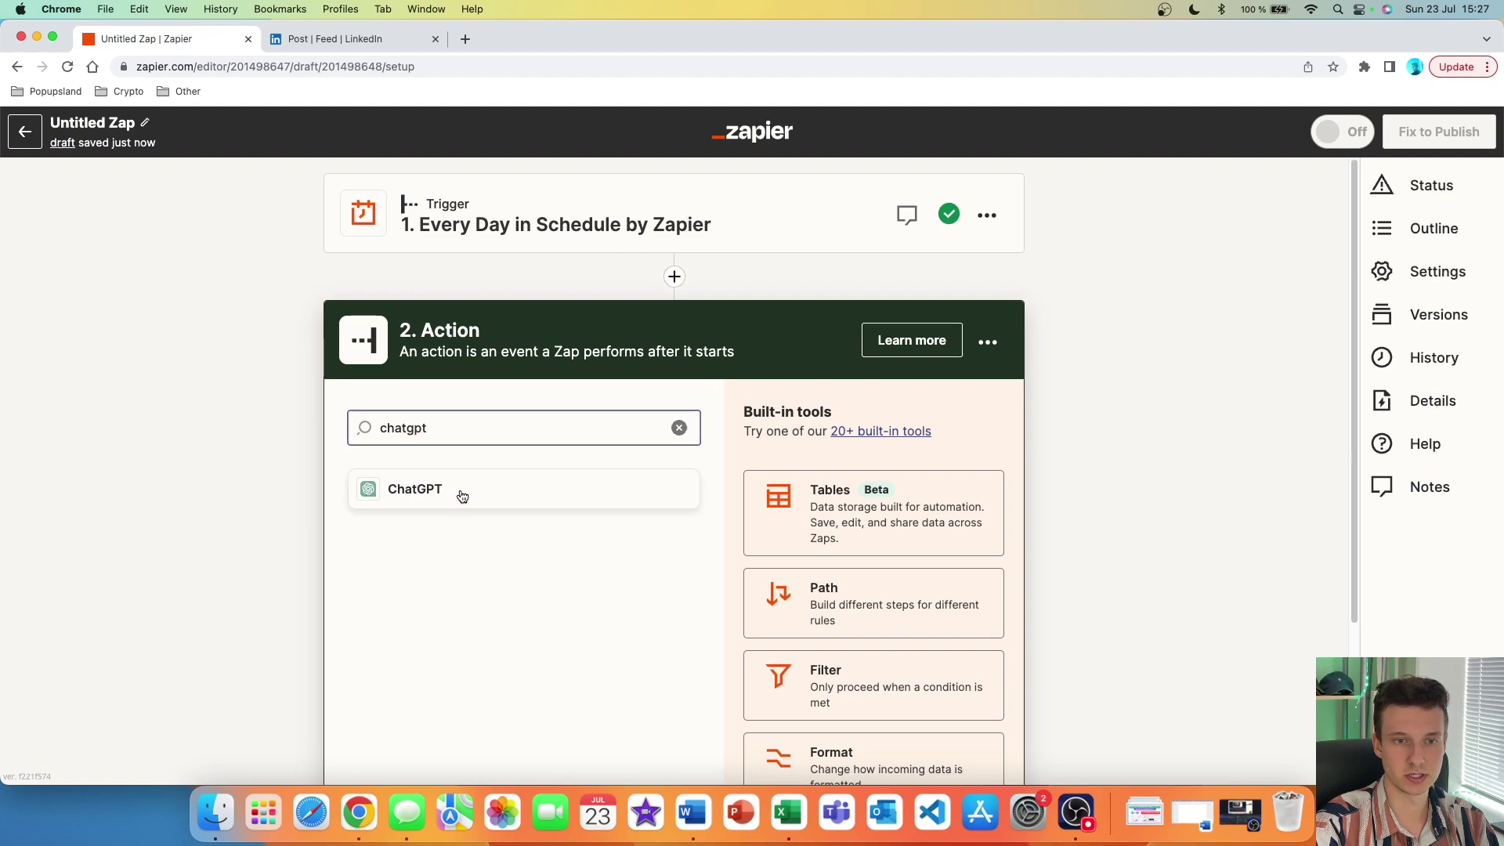
click(509, 552)
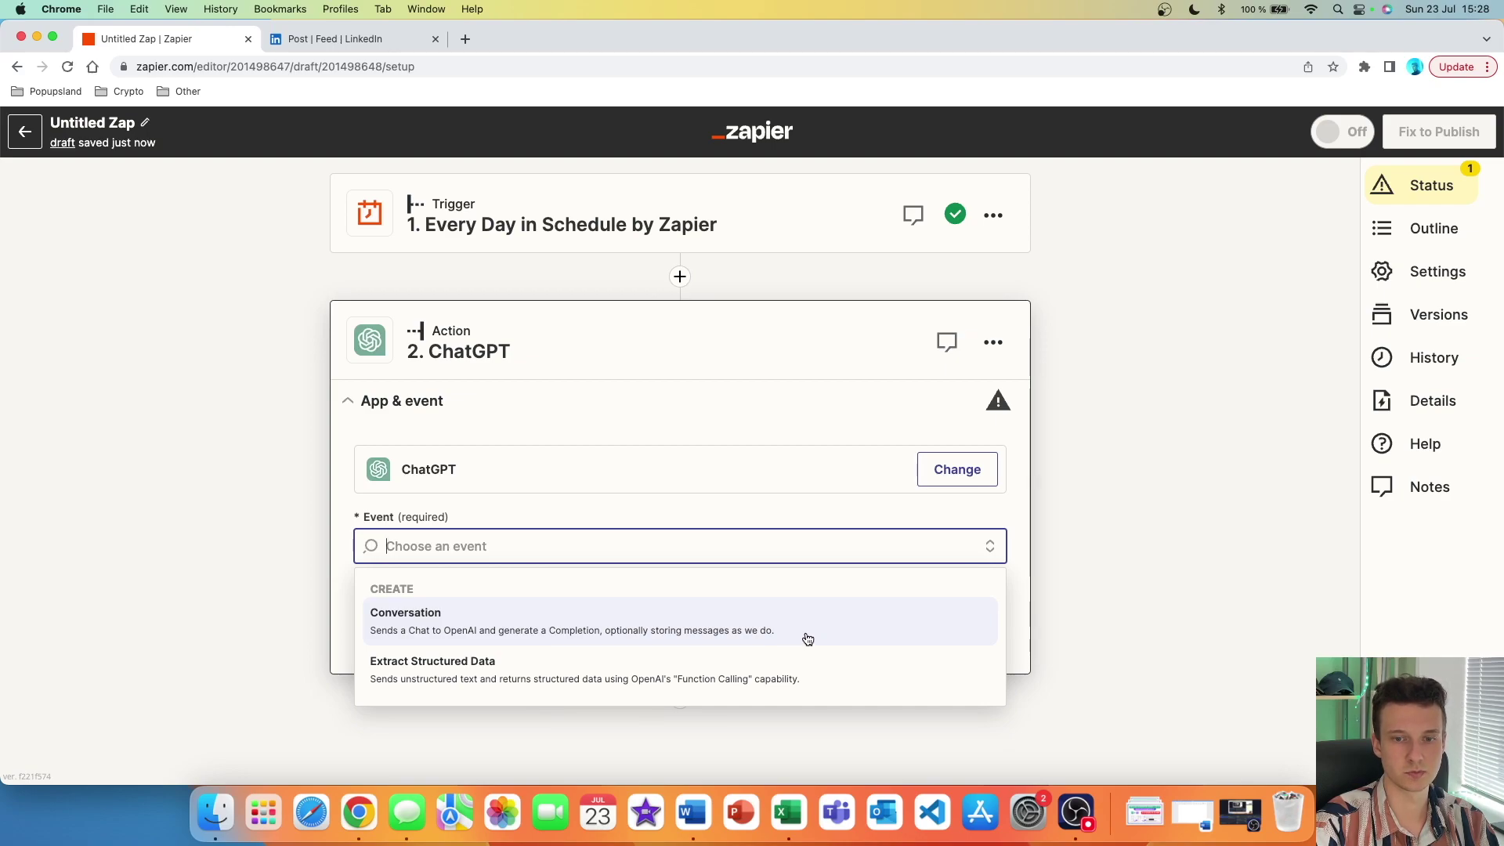
click(530, 616)
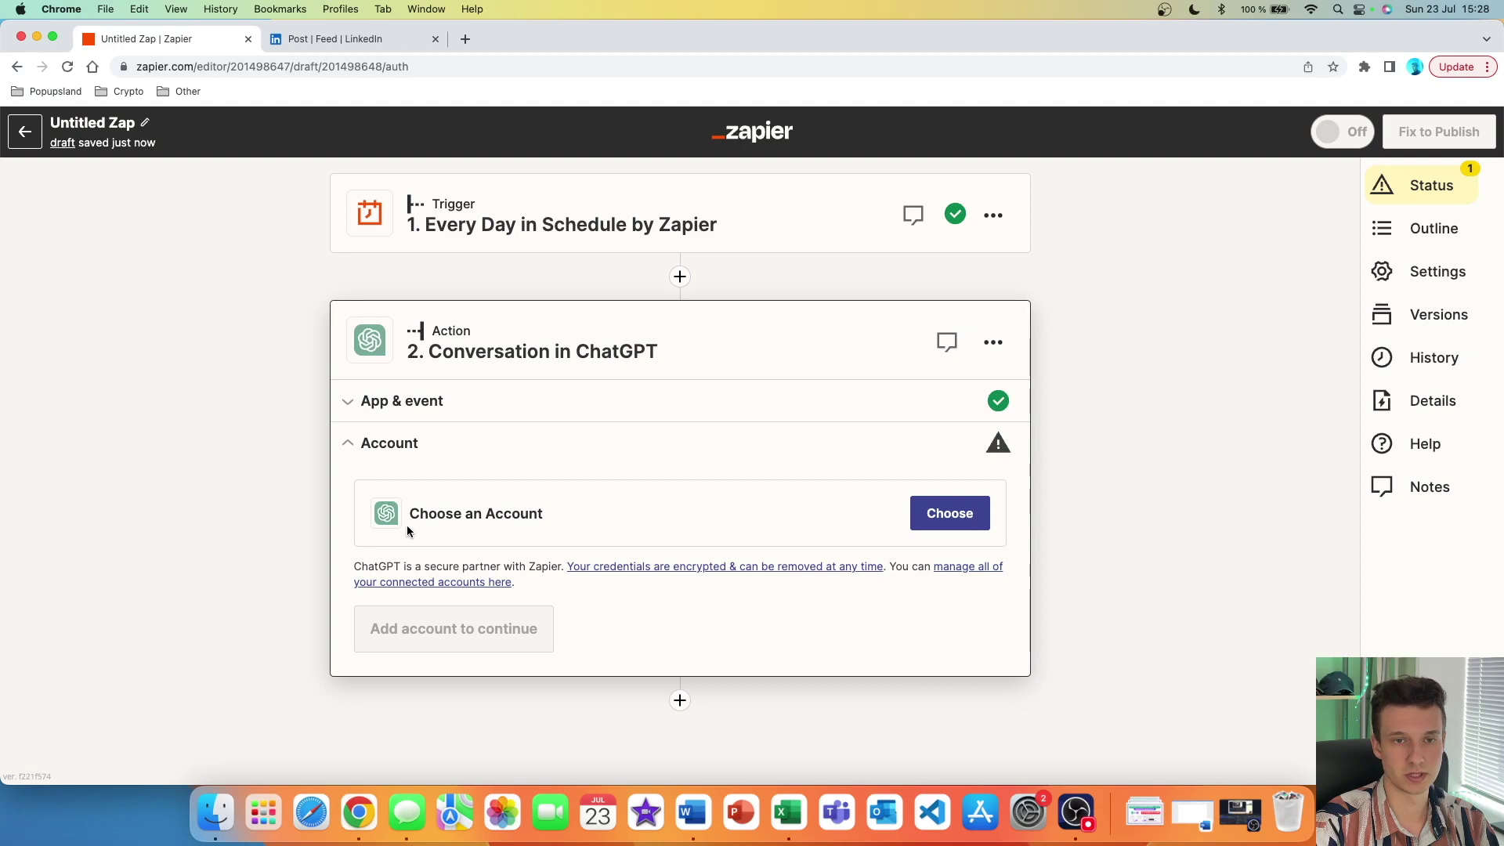
click(957, 522)
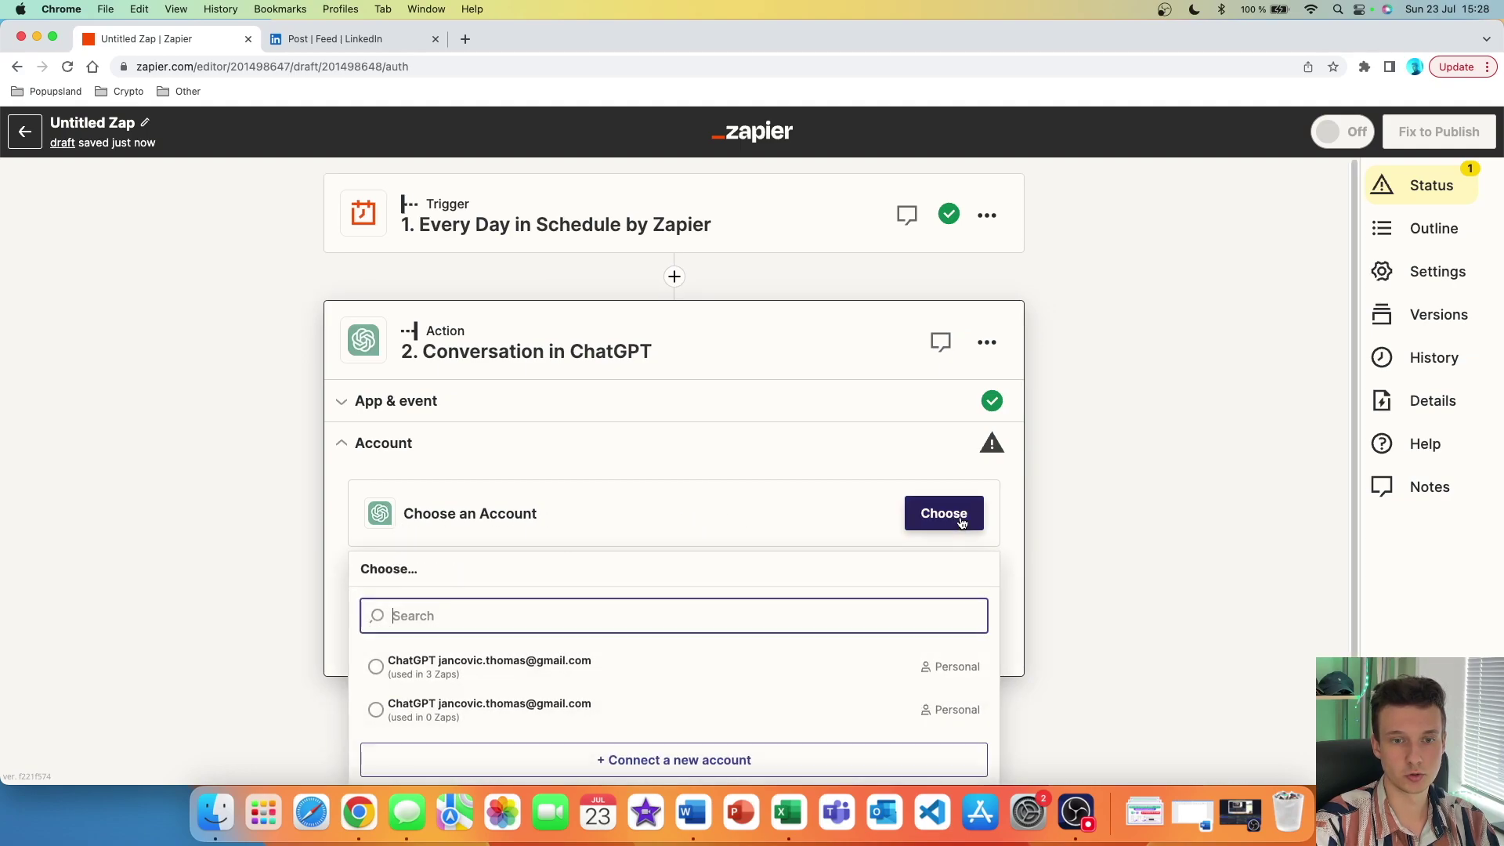
click(599, 662)
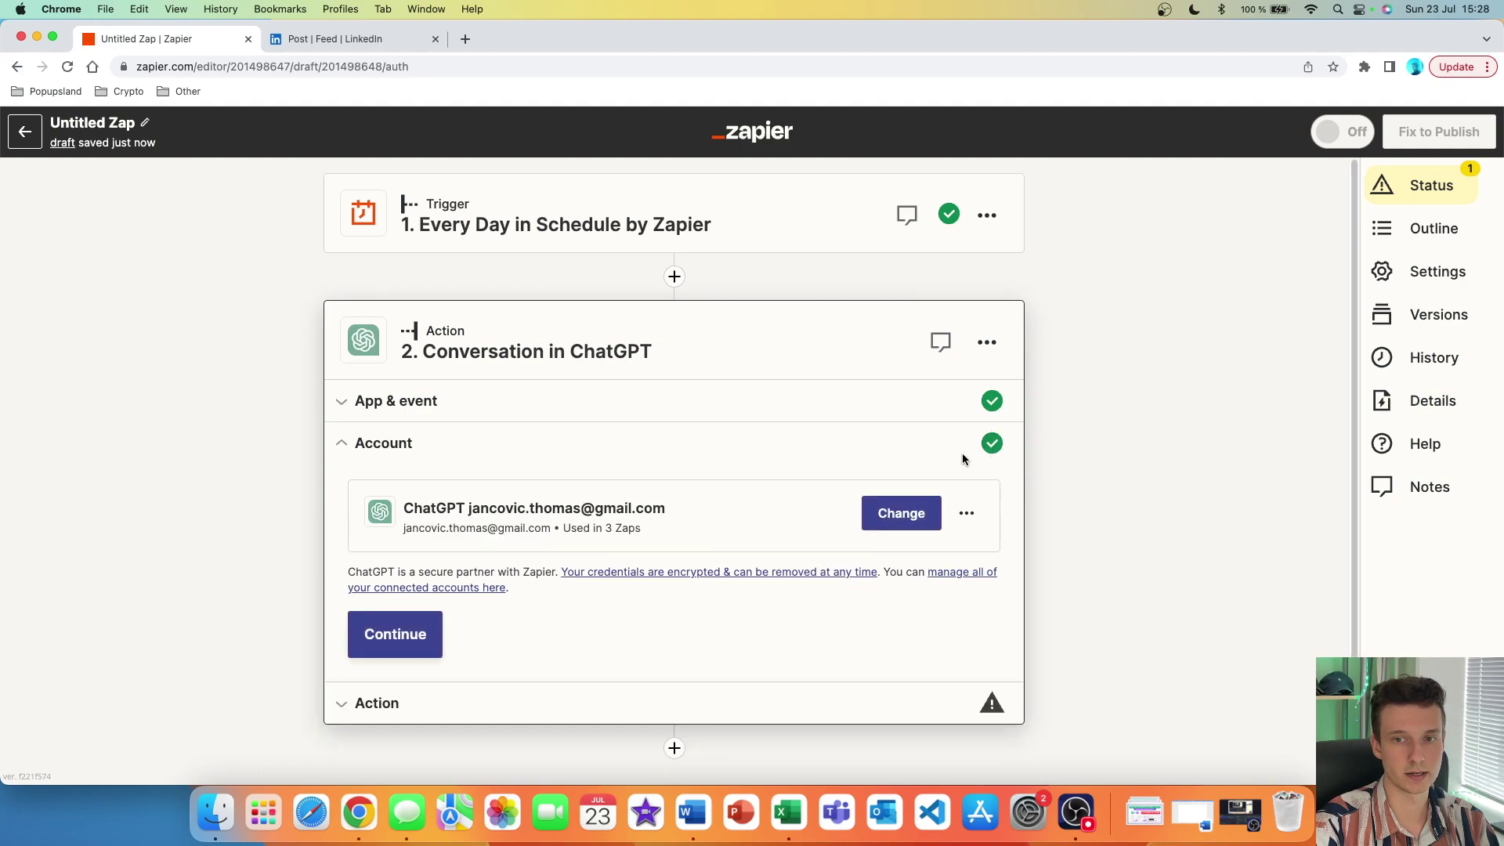
scroll(640, 421, down, 1)
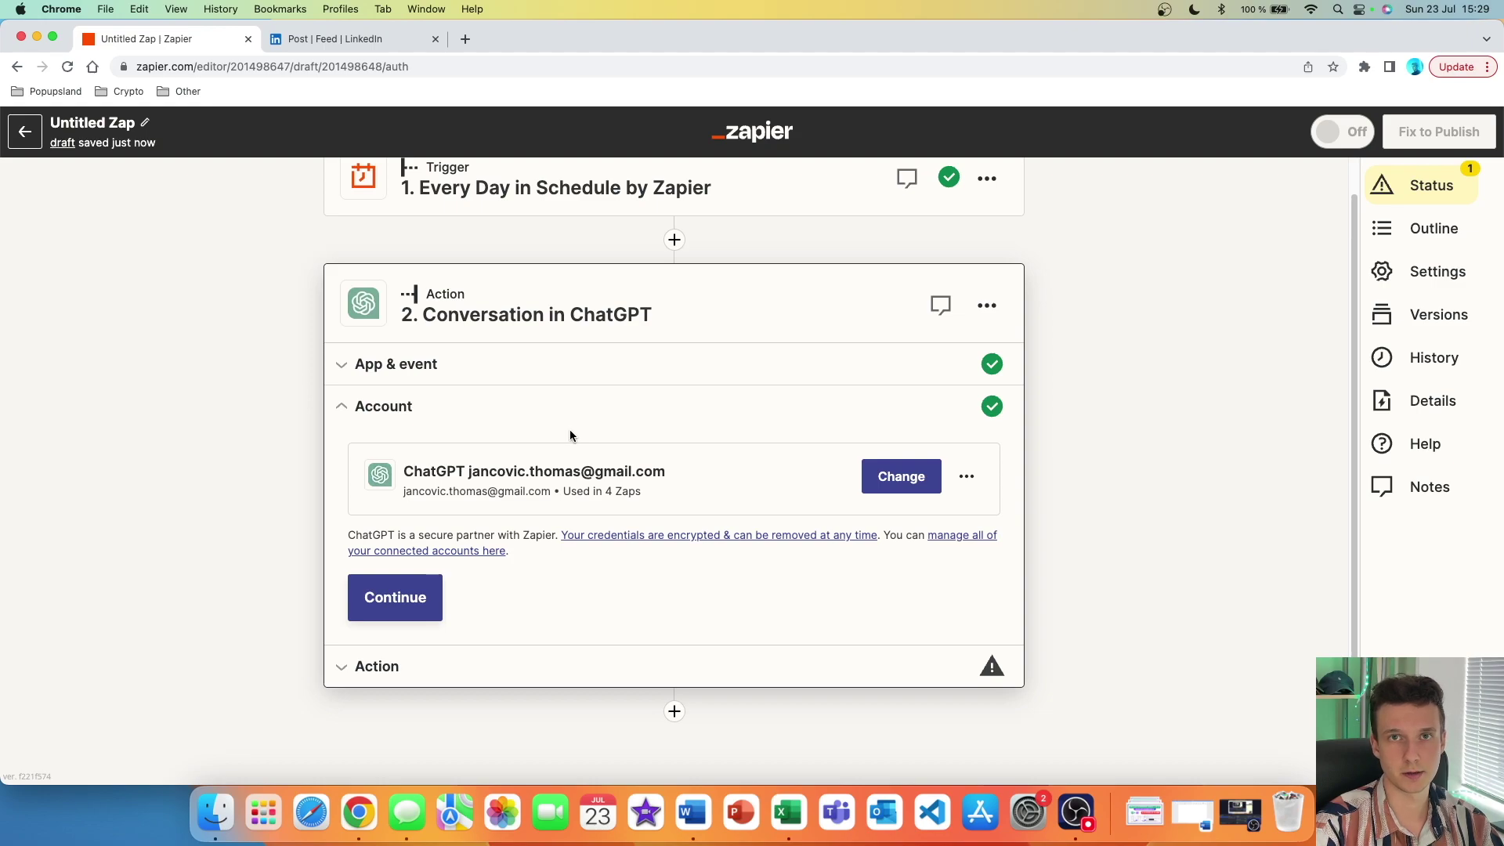
- Paste the viral LinkedIn post prompt into the ChatGPT User Message field
click(396, 600)
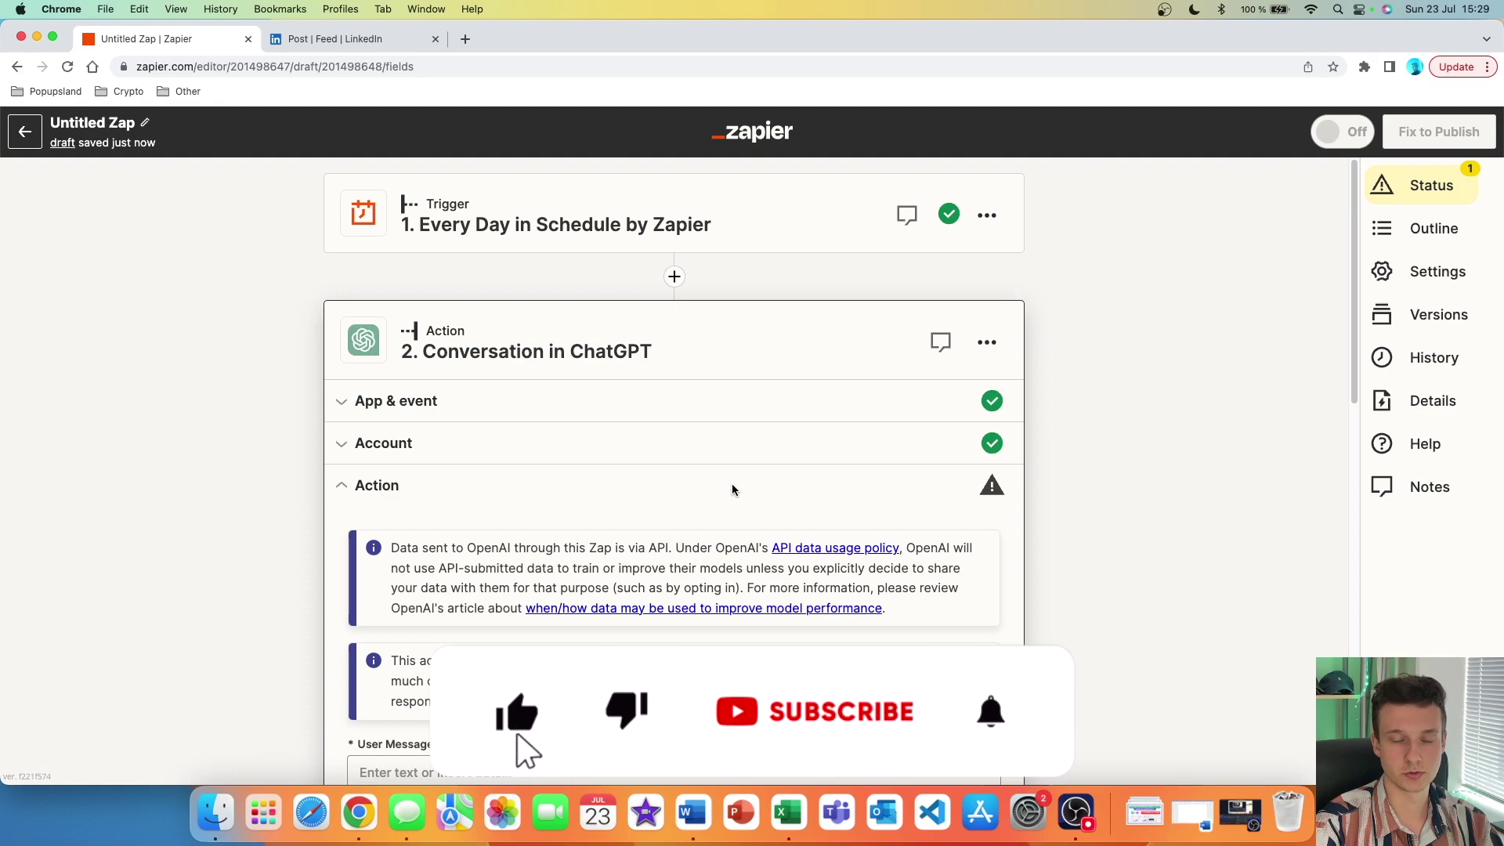
scroll(385, 432, down, 5)
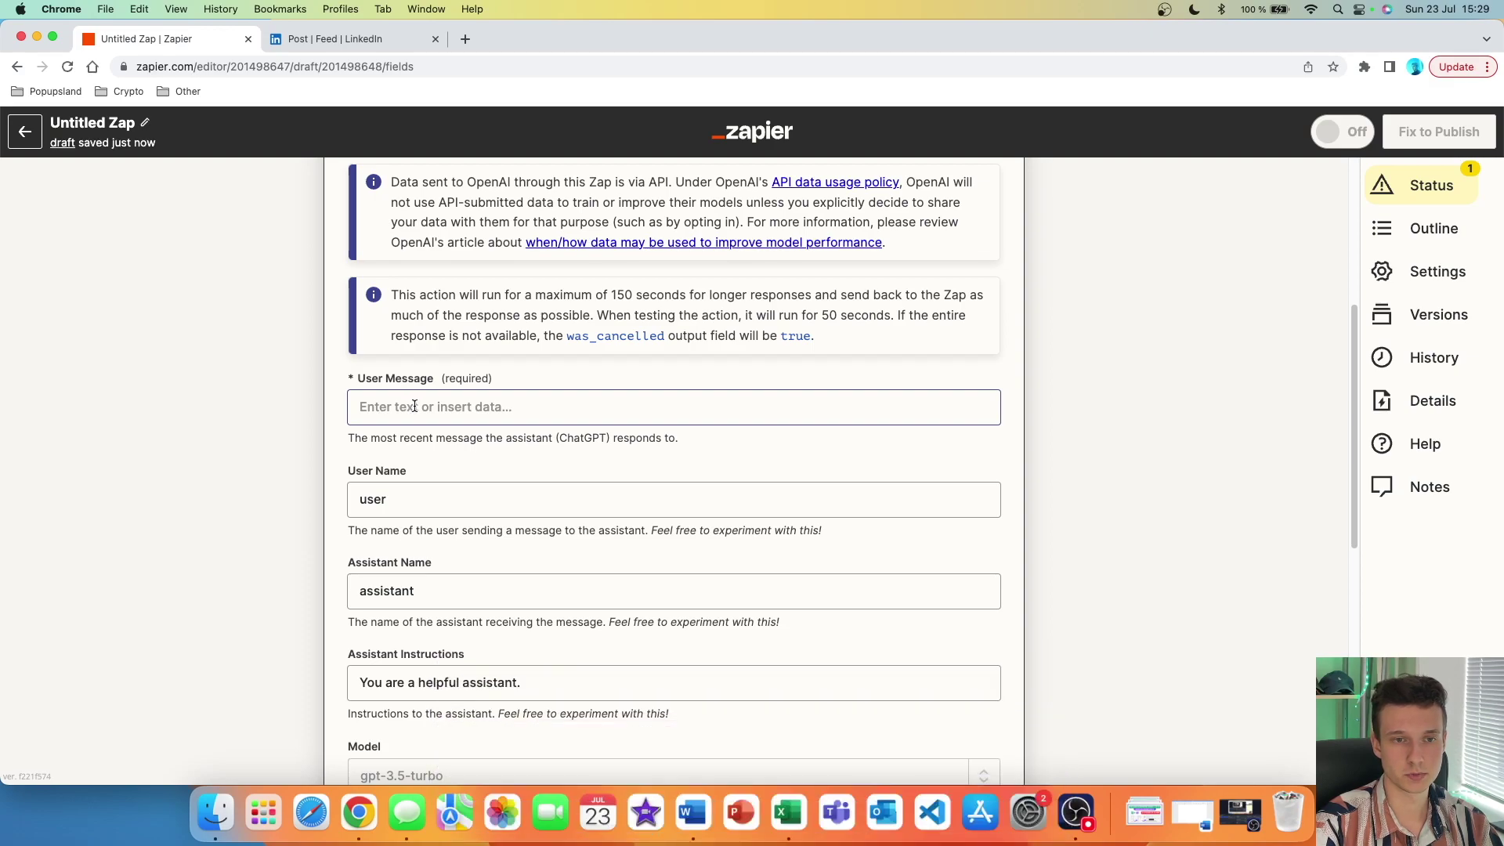
click(415, 406)
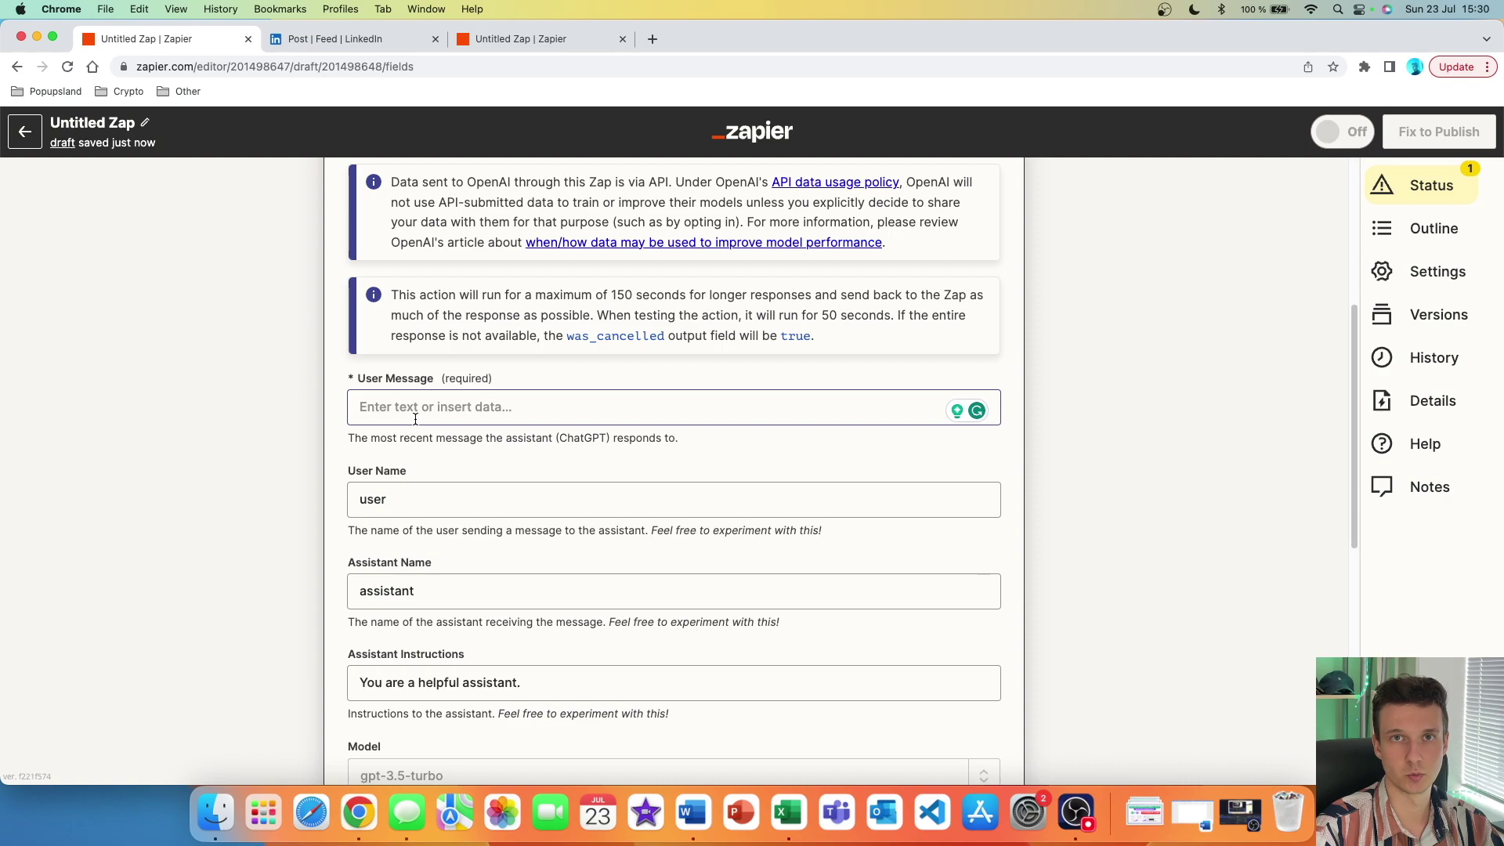
text(Context: (You are a business inlfuencer posting viral and educating content on LinkedIn.)  Create a viral post similar to this one. Always create a unique scenario and never repeat the same post or topic of the content.  The viral post: (If I was making $75,000 a year...  I would allocate 100% of everything beyond my living expenses into self education.  Does it matter if you're married, have kids, etc...?  Sure.  But I would want as much of that money to get me out of making $75k/year, into making: $200k/year, $1M/year.  Here's whats crazy -- you can BUY the skills that make you $1M a year for like $50k.  People just don't know it.  You will pay for the information no matter what. The question is whether you want to pay with TIME or with MONEY.)  Details: (Keep the same structure of the tweet. Also keep the same or similar length. Put each sentence on a separate line. Don't write any characters before or after the post.))
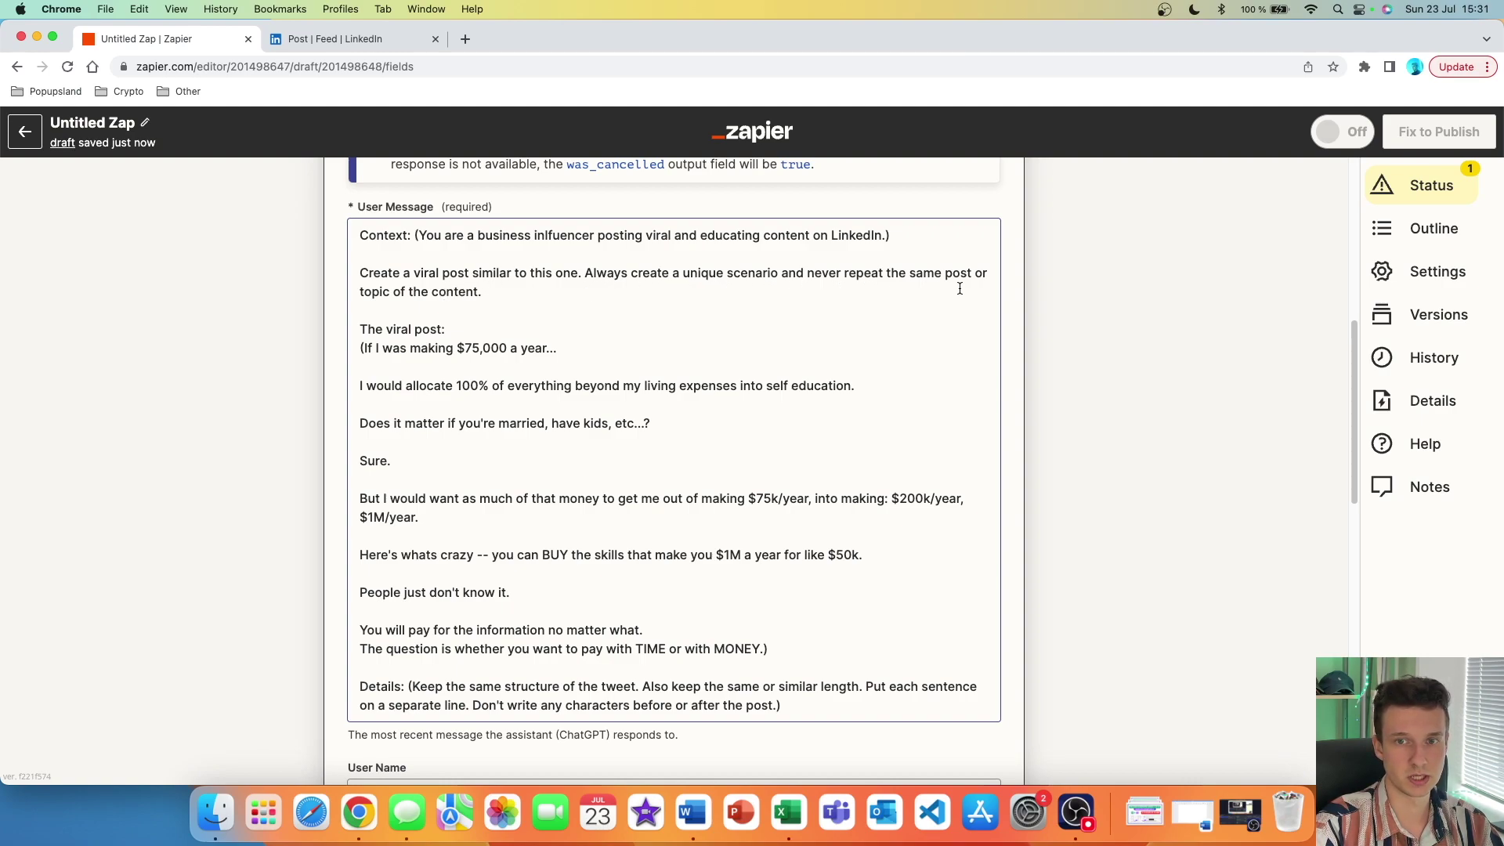
- Highlight the sample viral post in the prompt and switch to the original LinkedIn post
drag(498, 298, 586, 252)
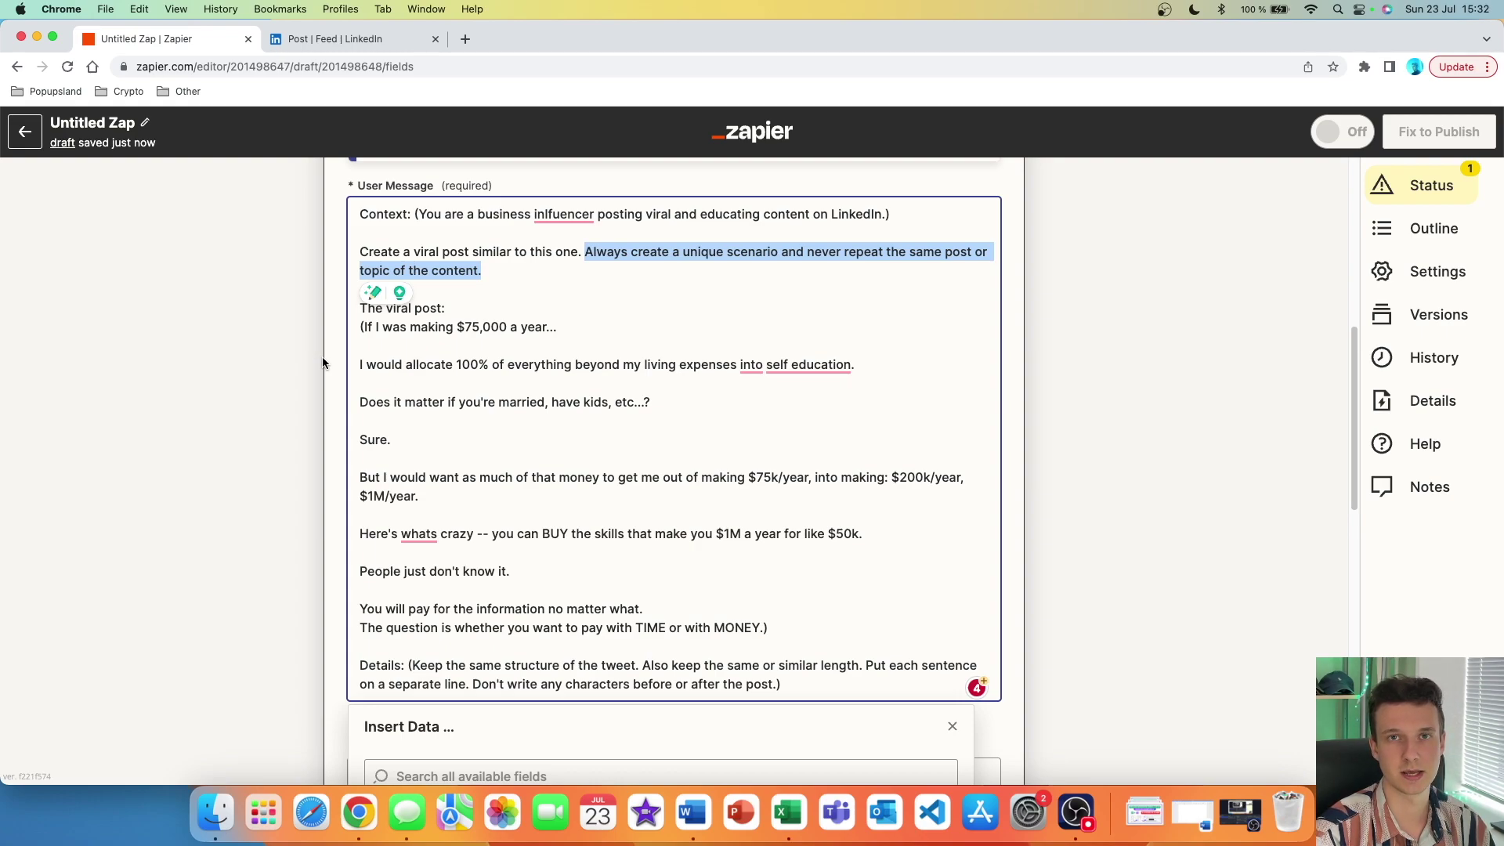
click(365, 307)
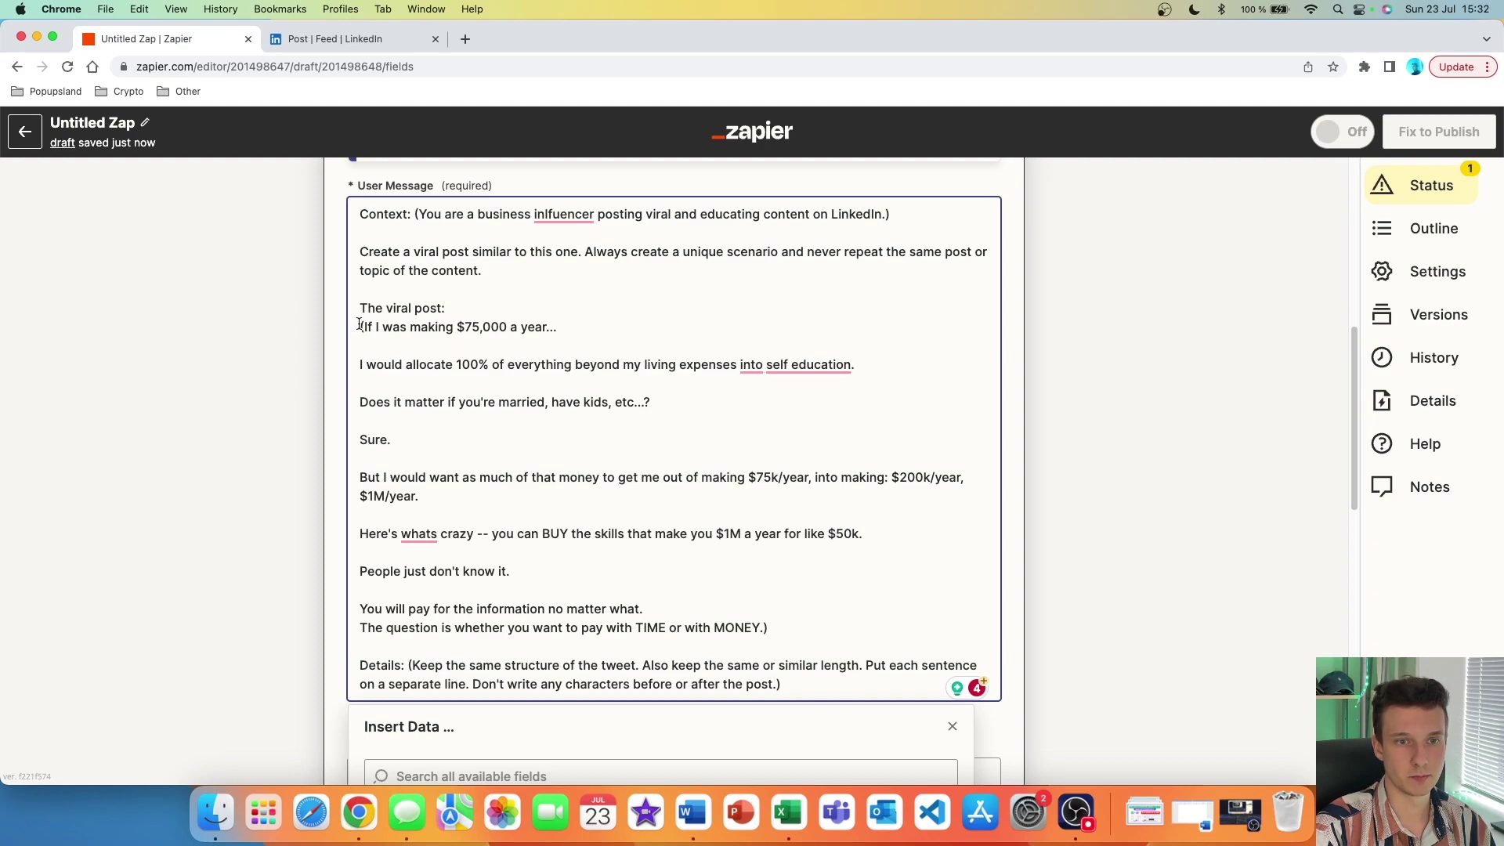
drag(768, 627, 363, 327)
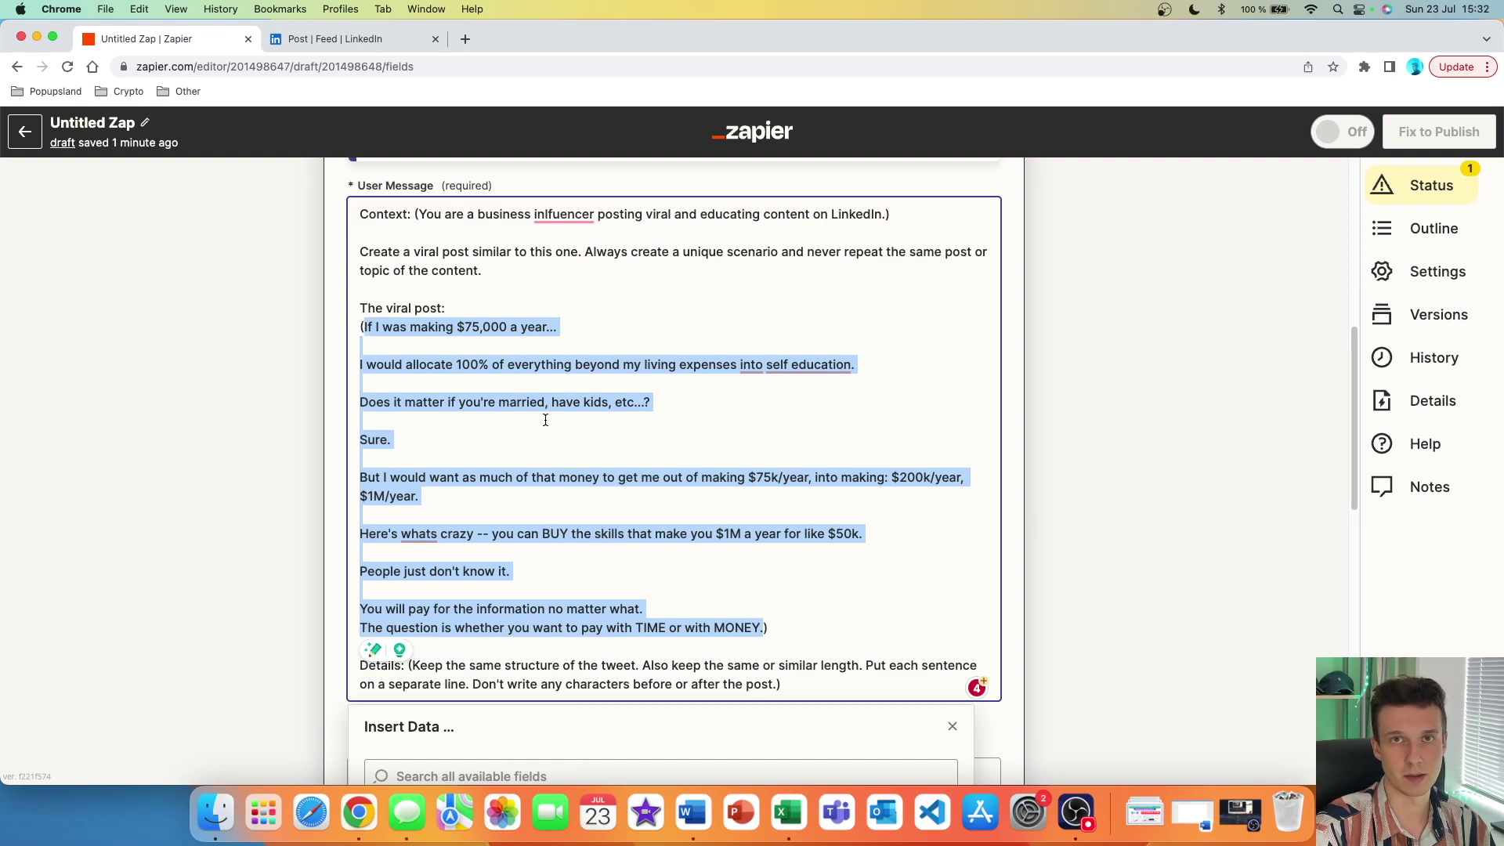
key(ctrl+Tab)
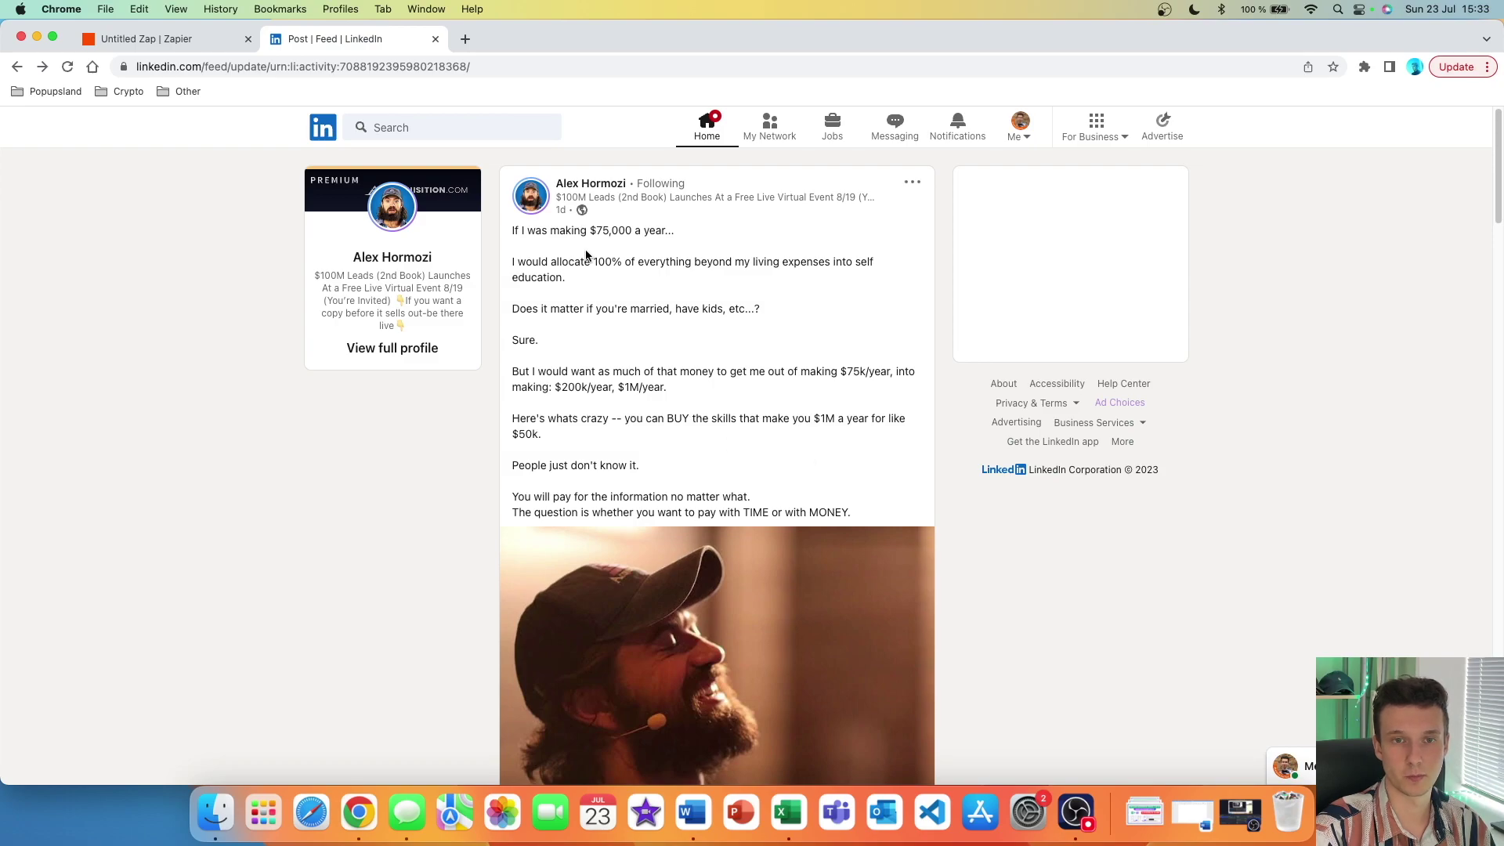
- Look over the LinkedIn post and its reactions, then go back to the Zapier draft
scroll(969, 625, down, 5)
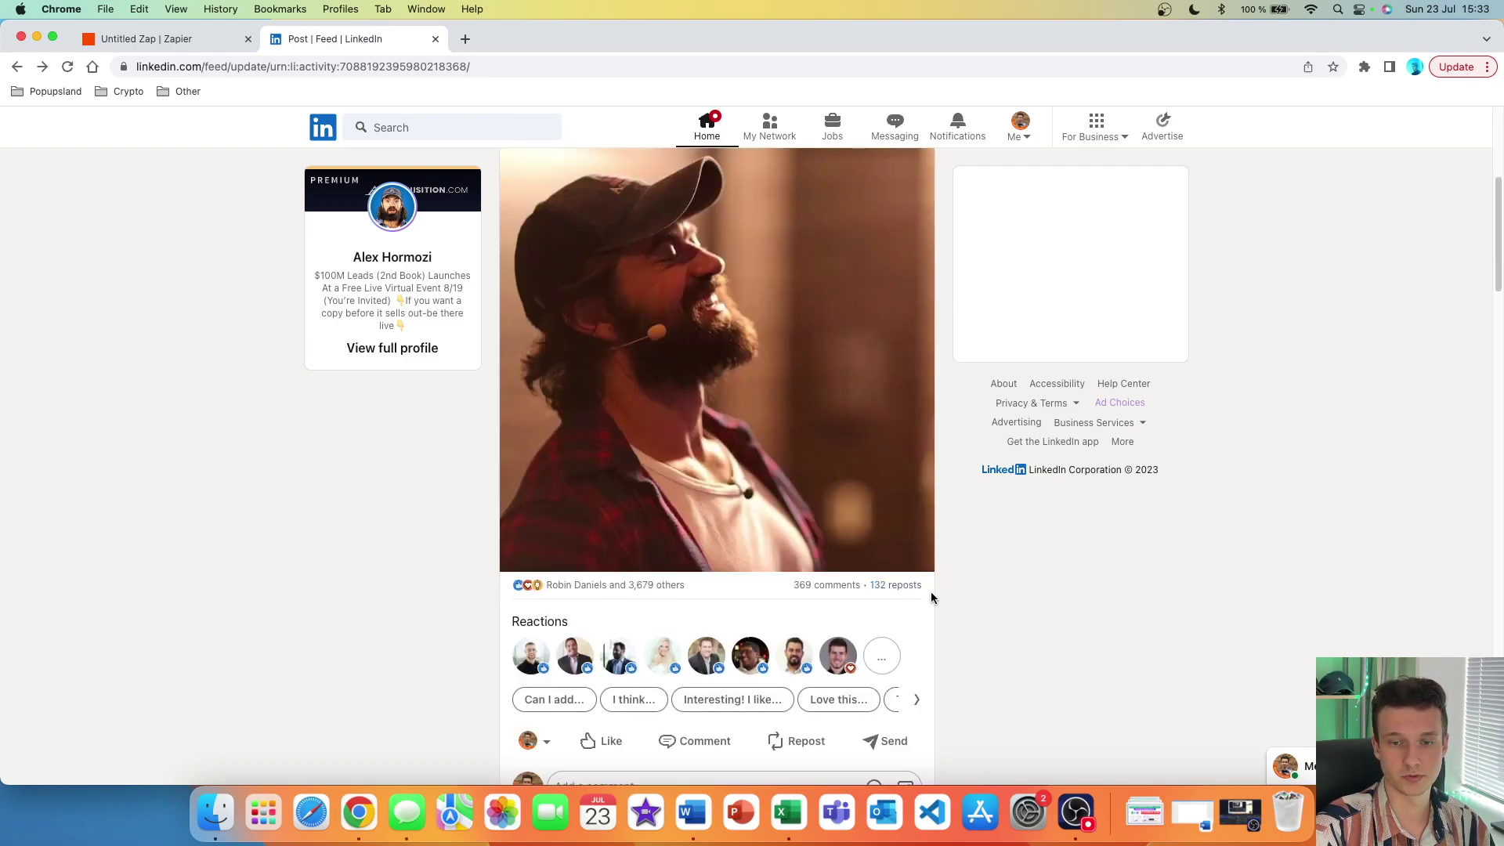
scroll(928, 589, up, 5)
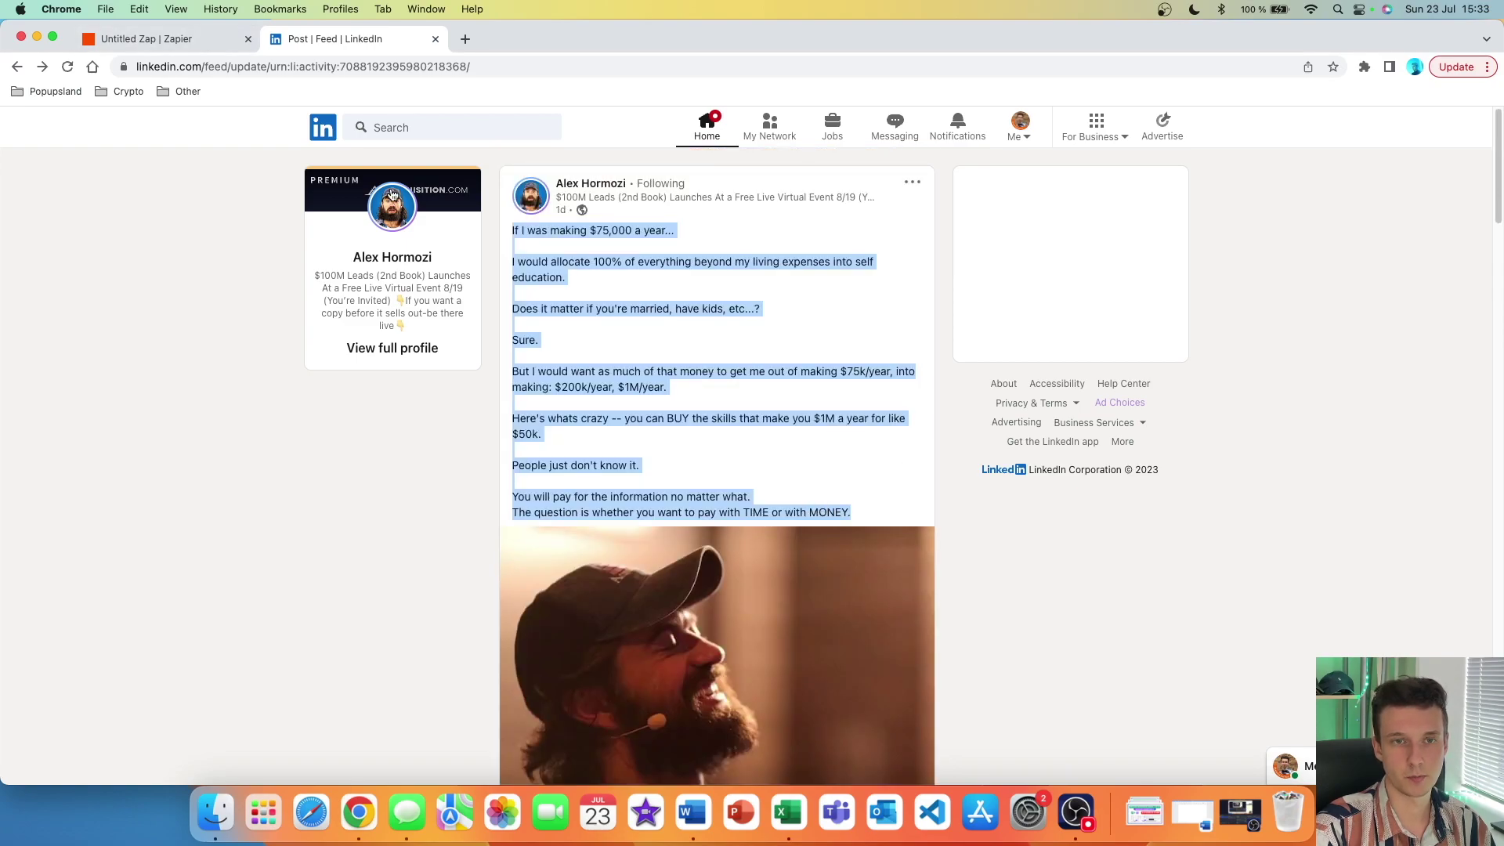
click(160, 37)
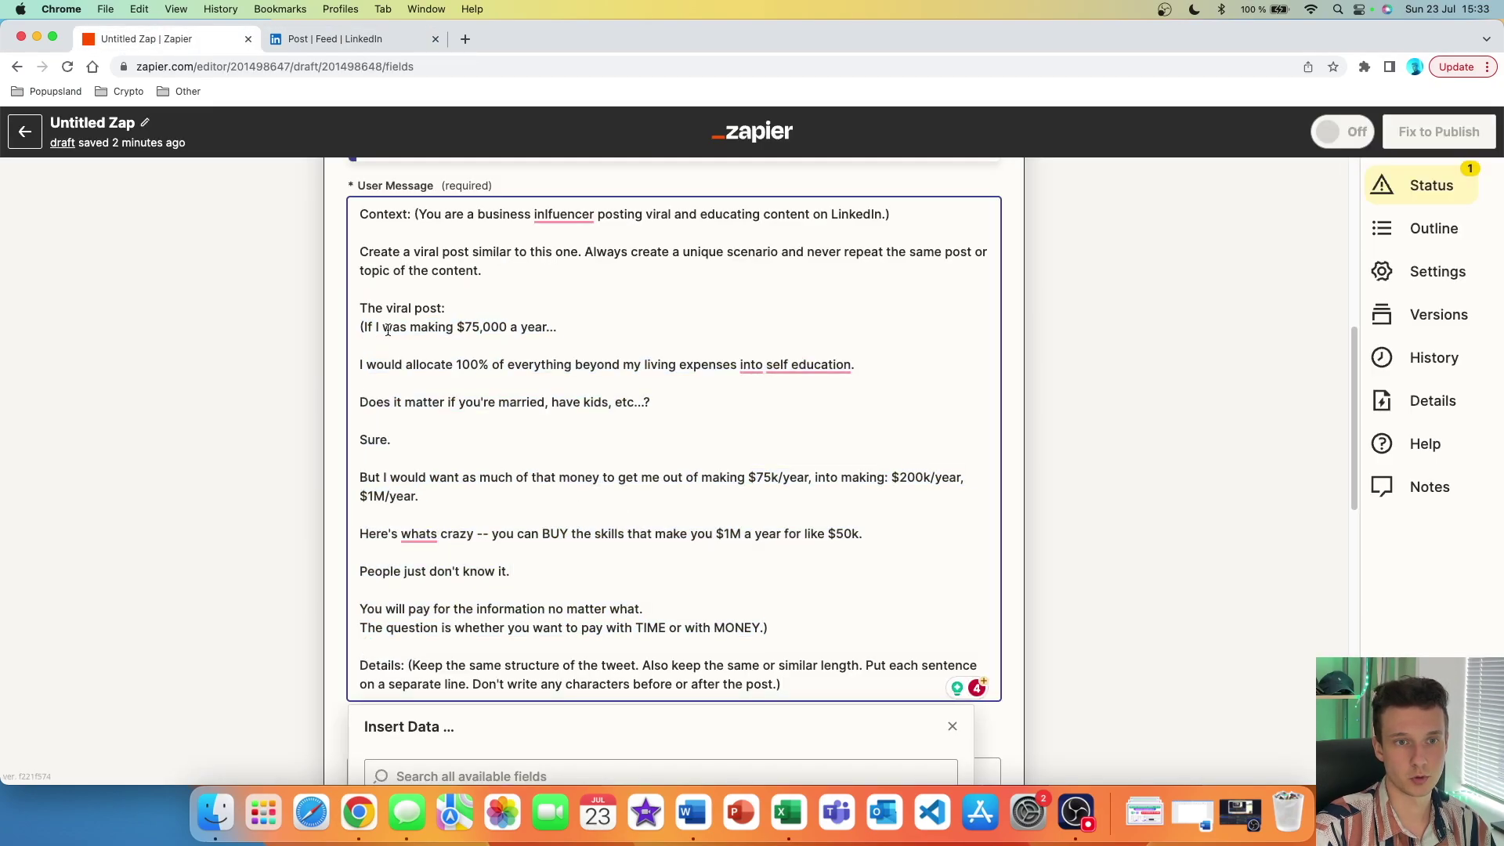
drag(783, 684, 401, 622)
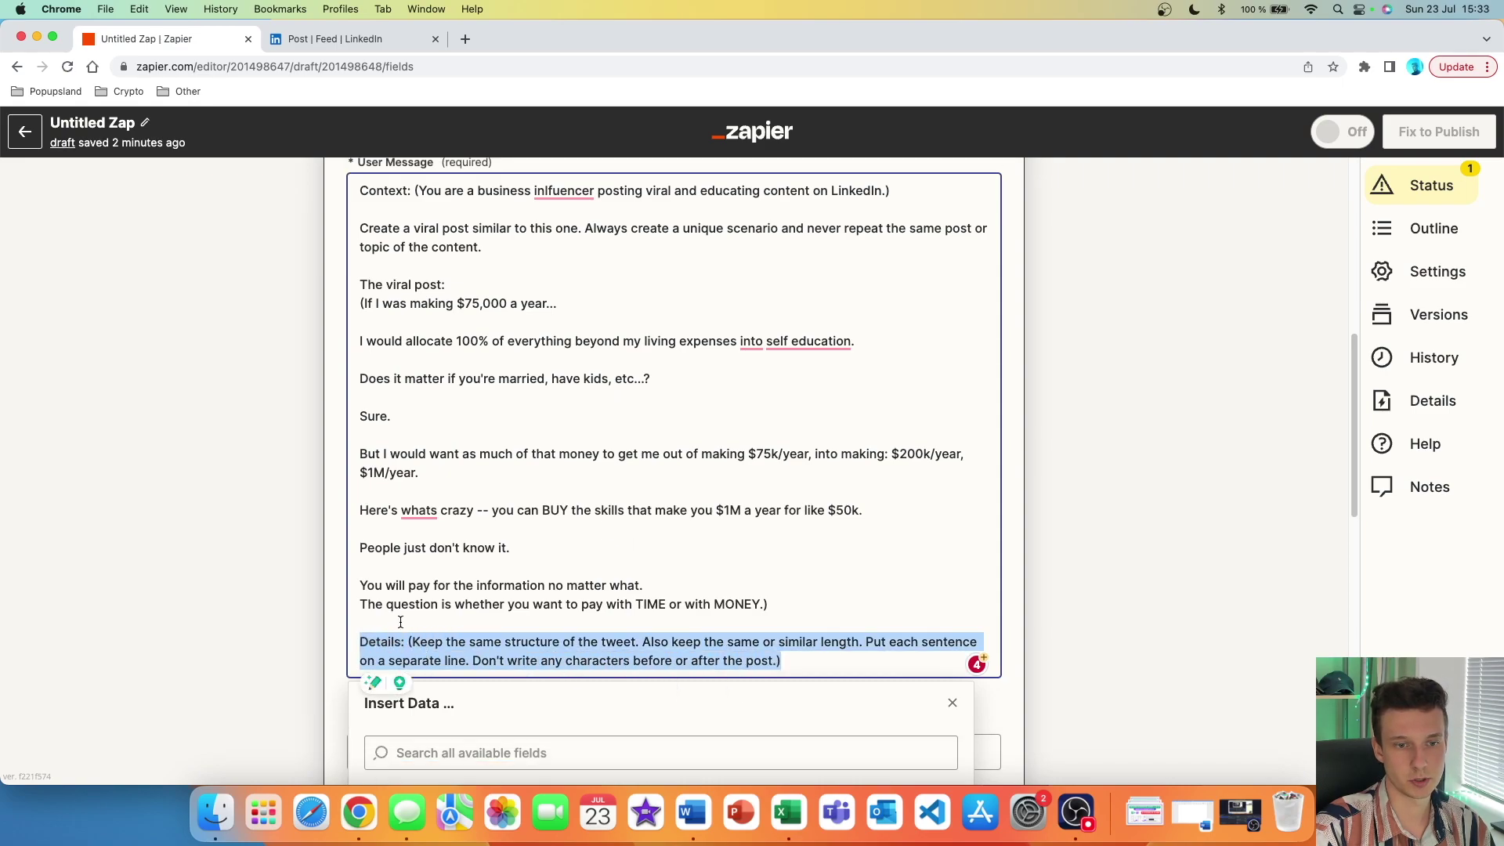
click(444, 649)
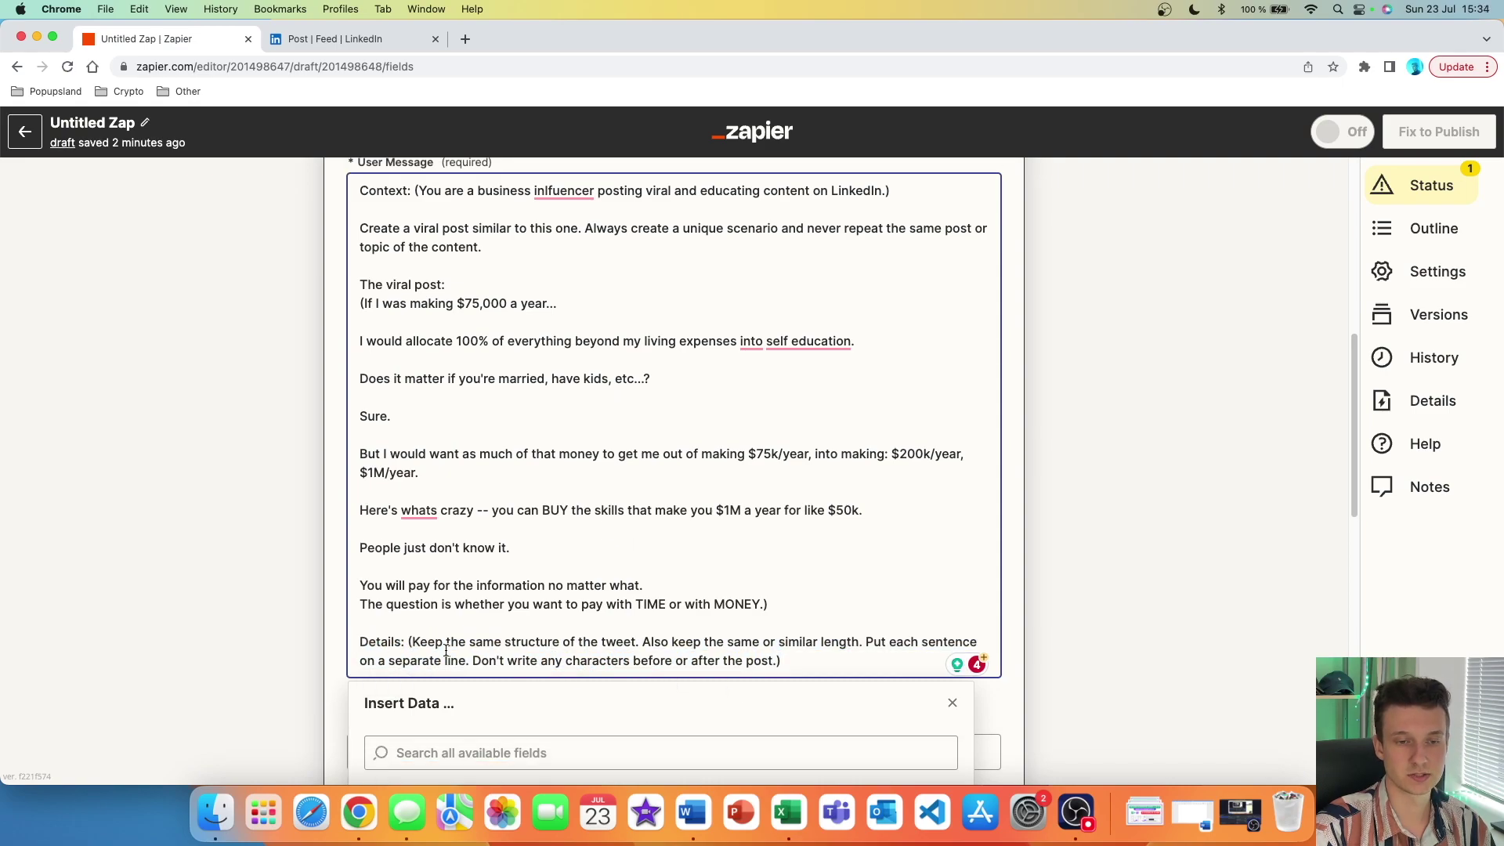
triple_click(389, 647)
click(809, 662)
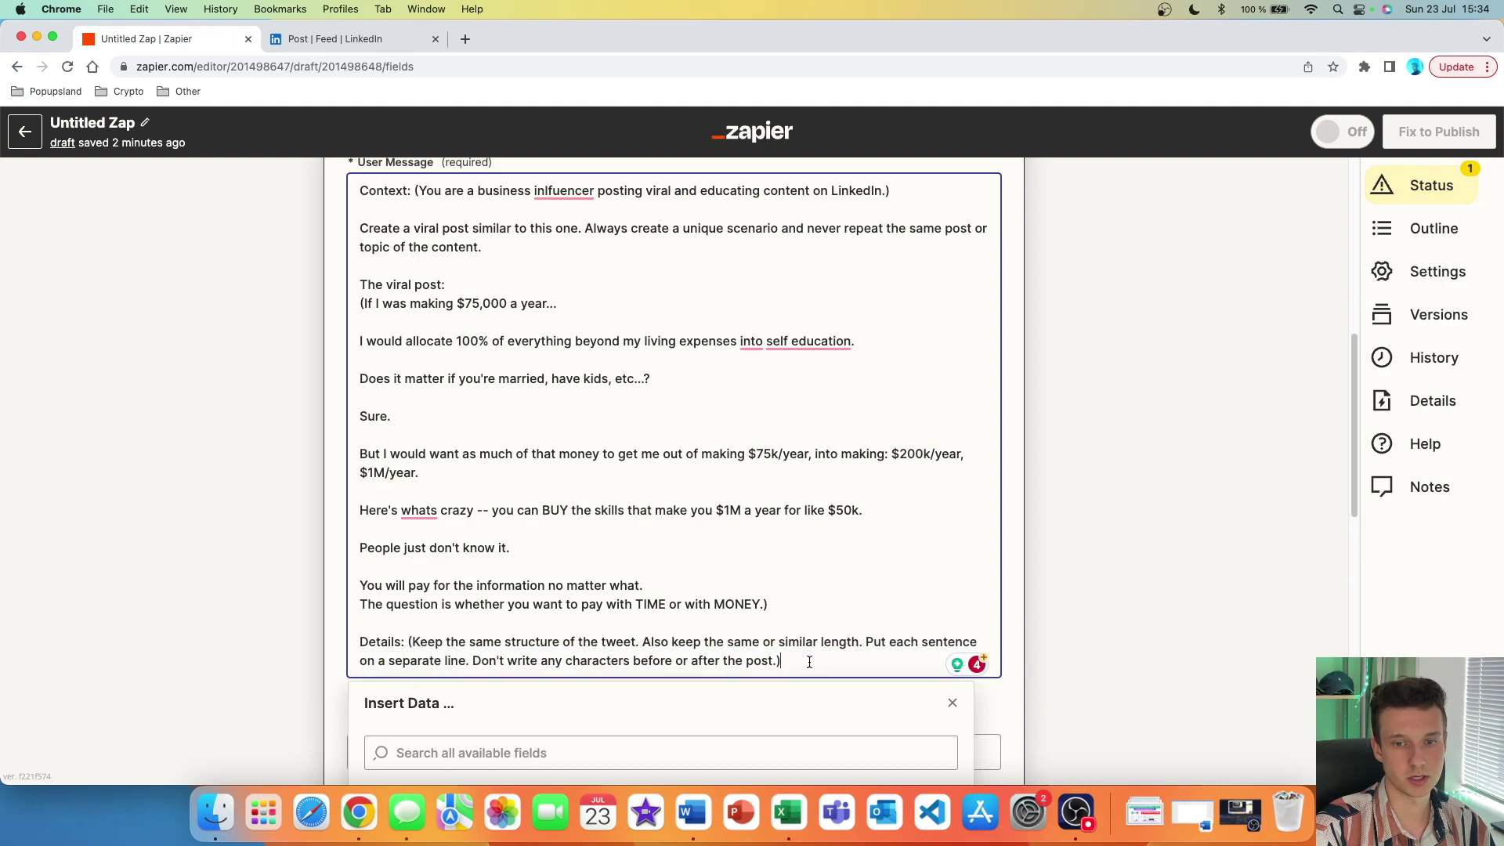
key(Escape)
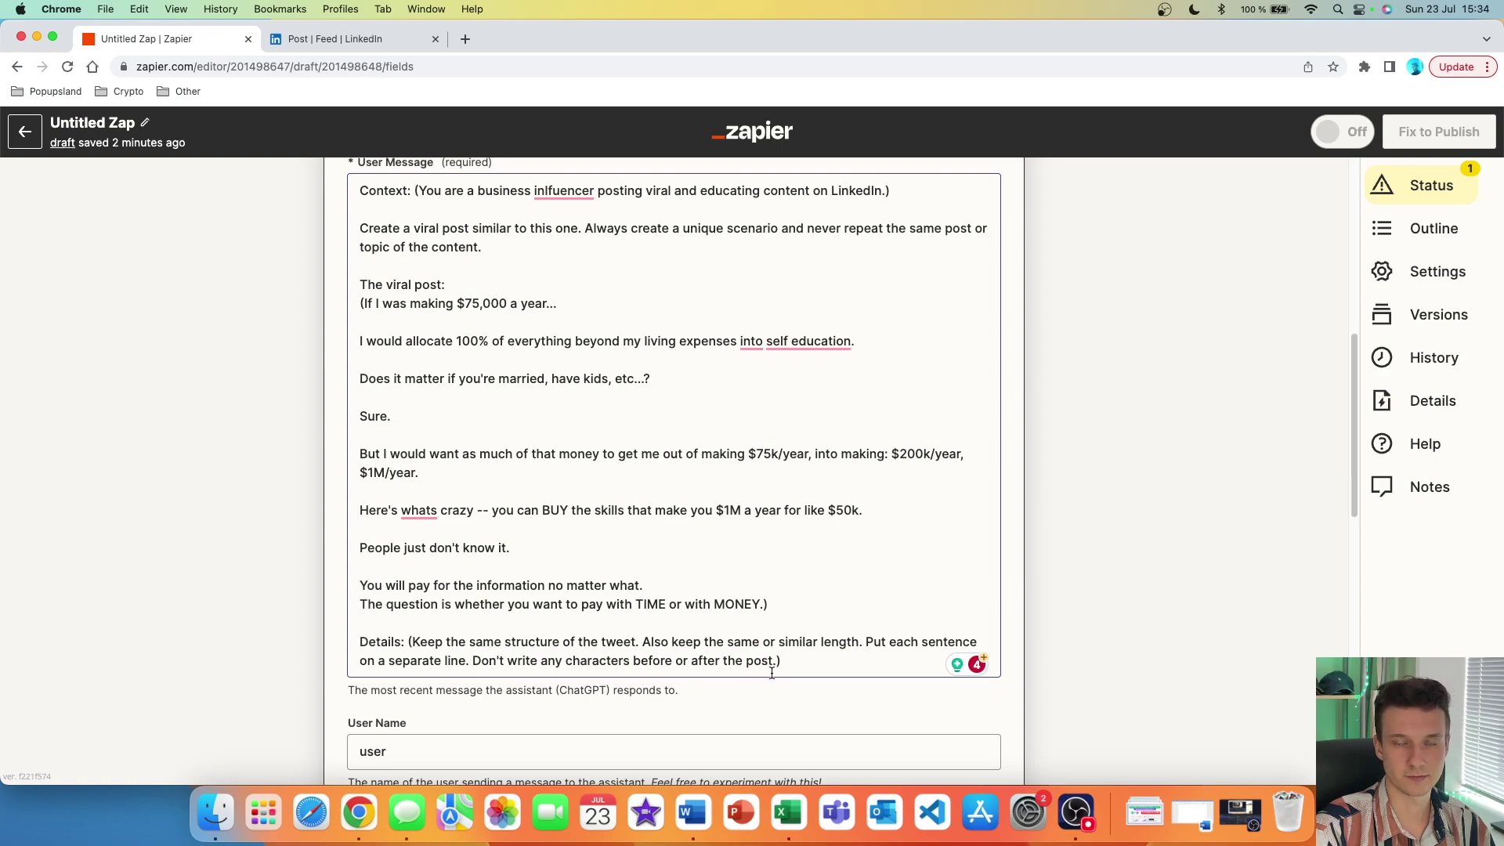
click(644, 653)
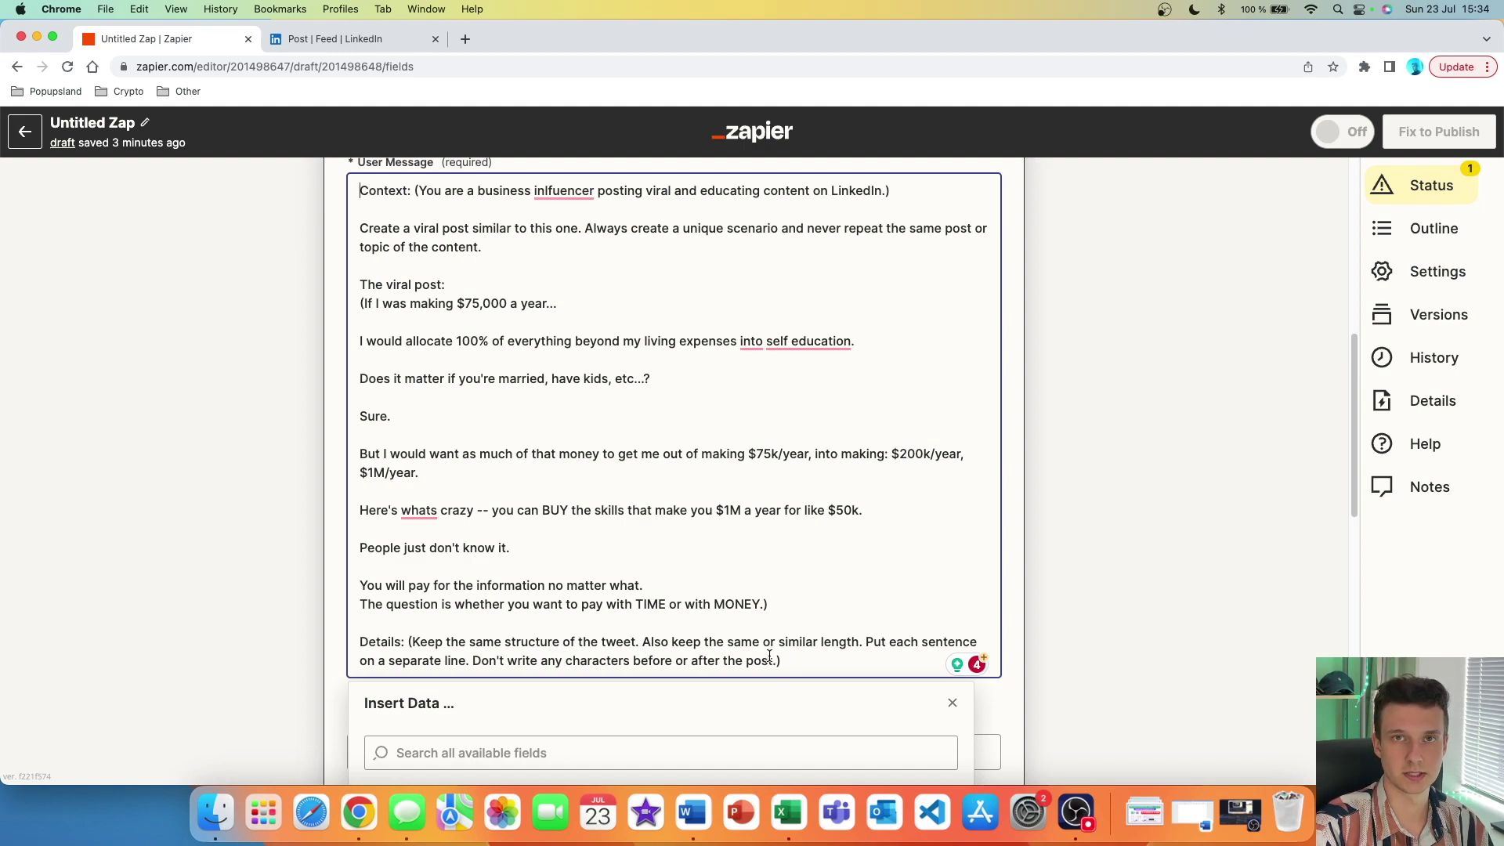
key(Escape)
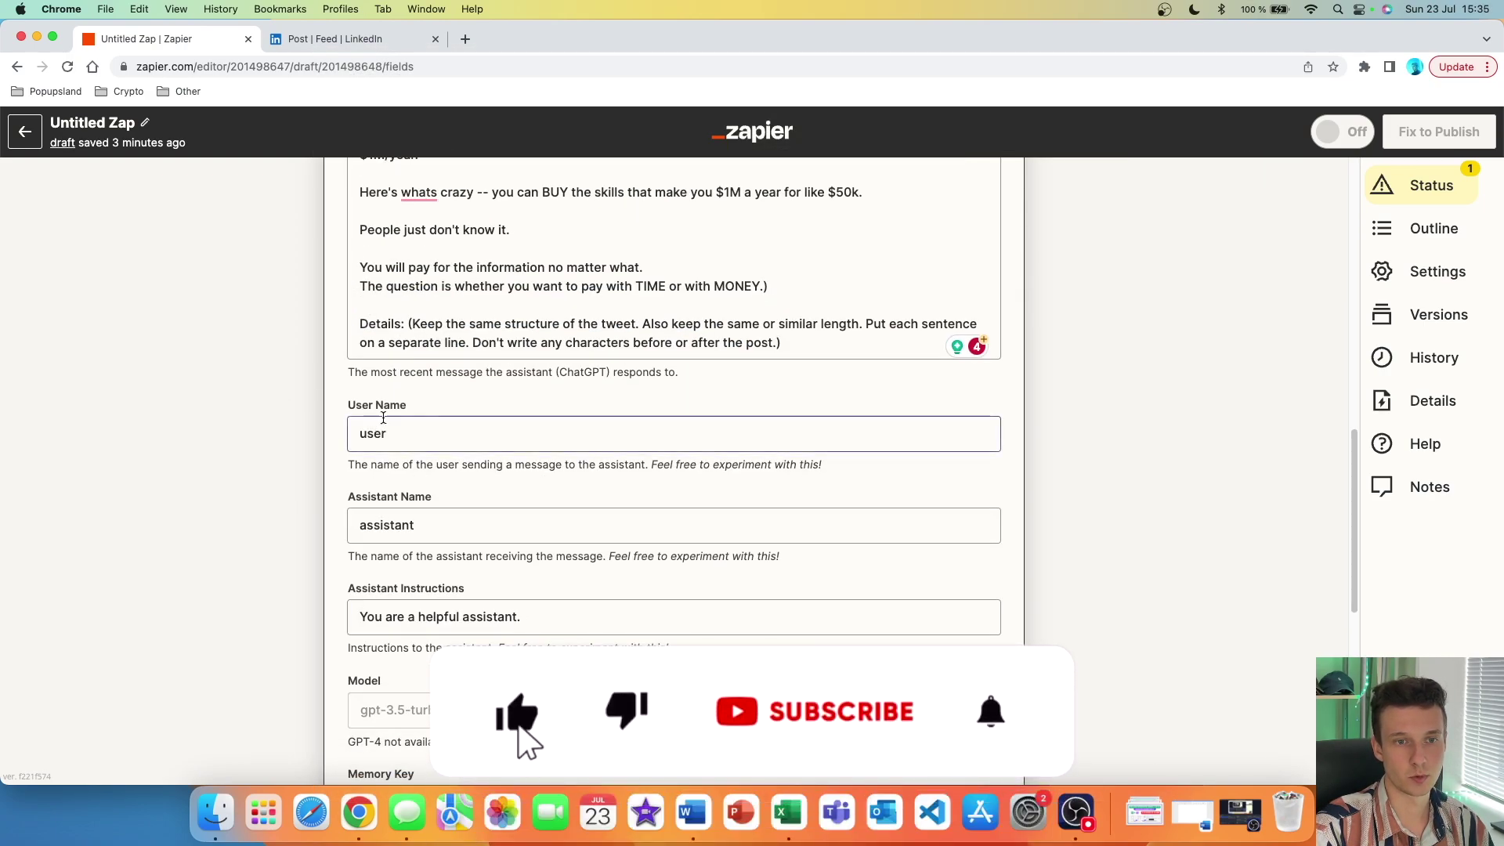
click(386, 427)
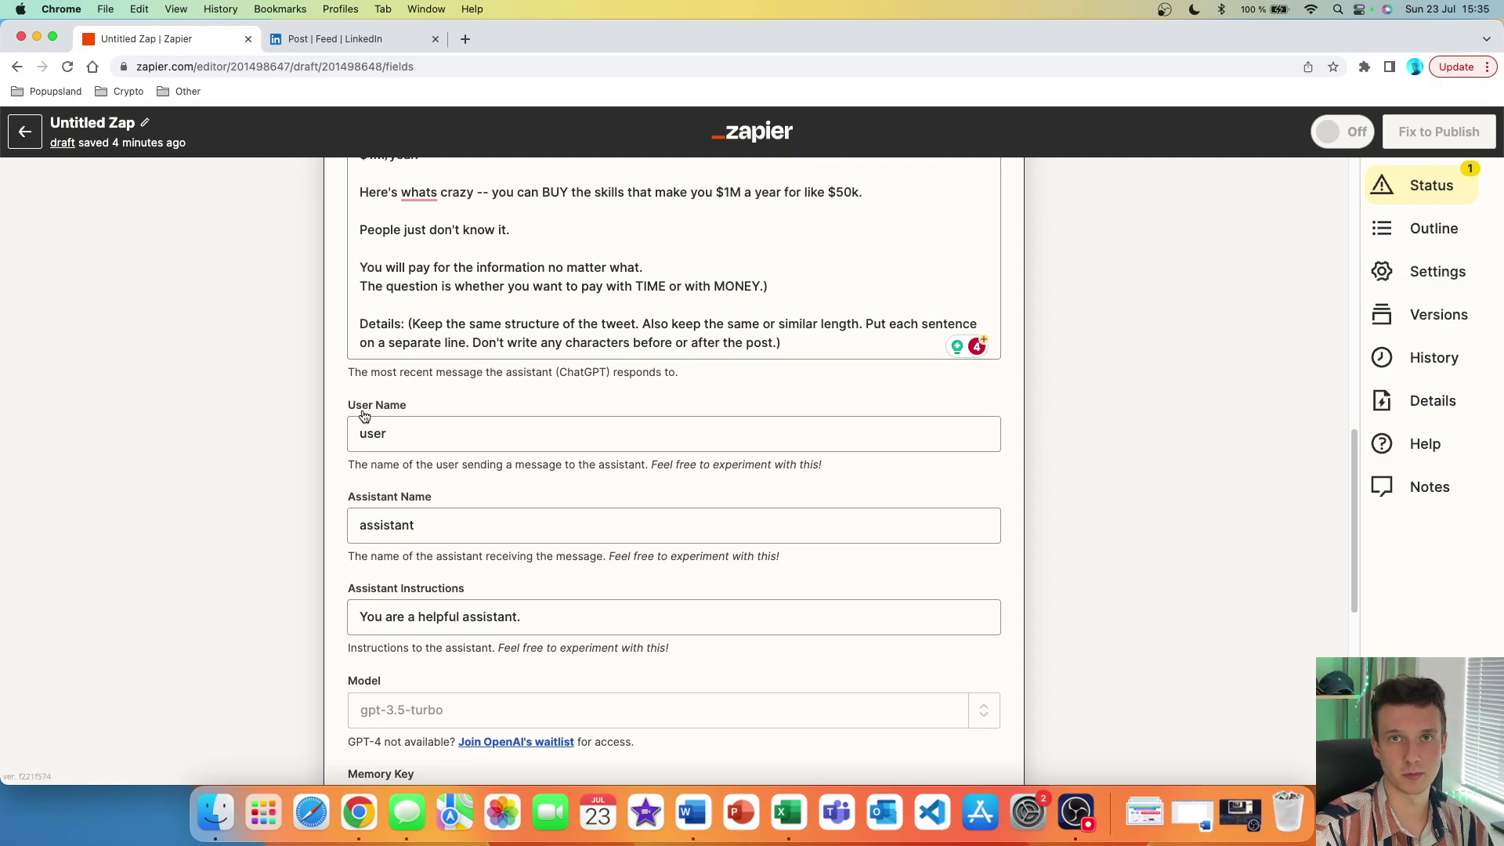
scroll(423, 509, down, 2)
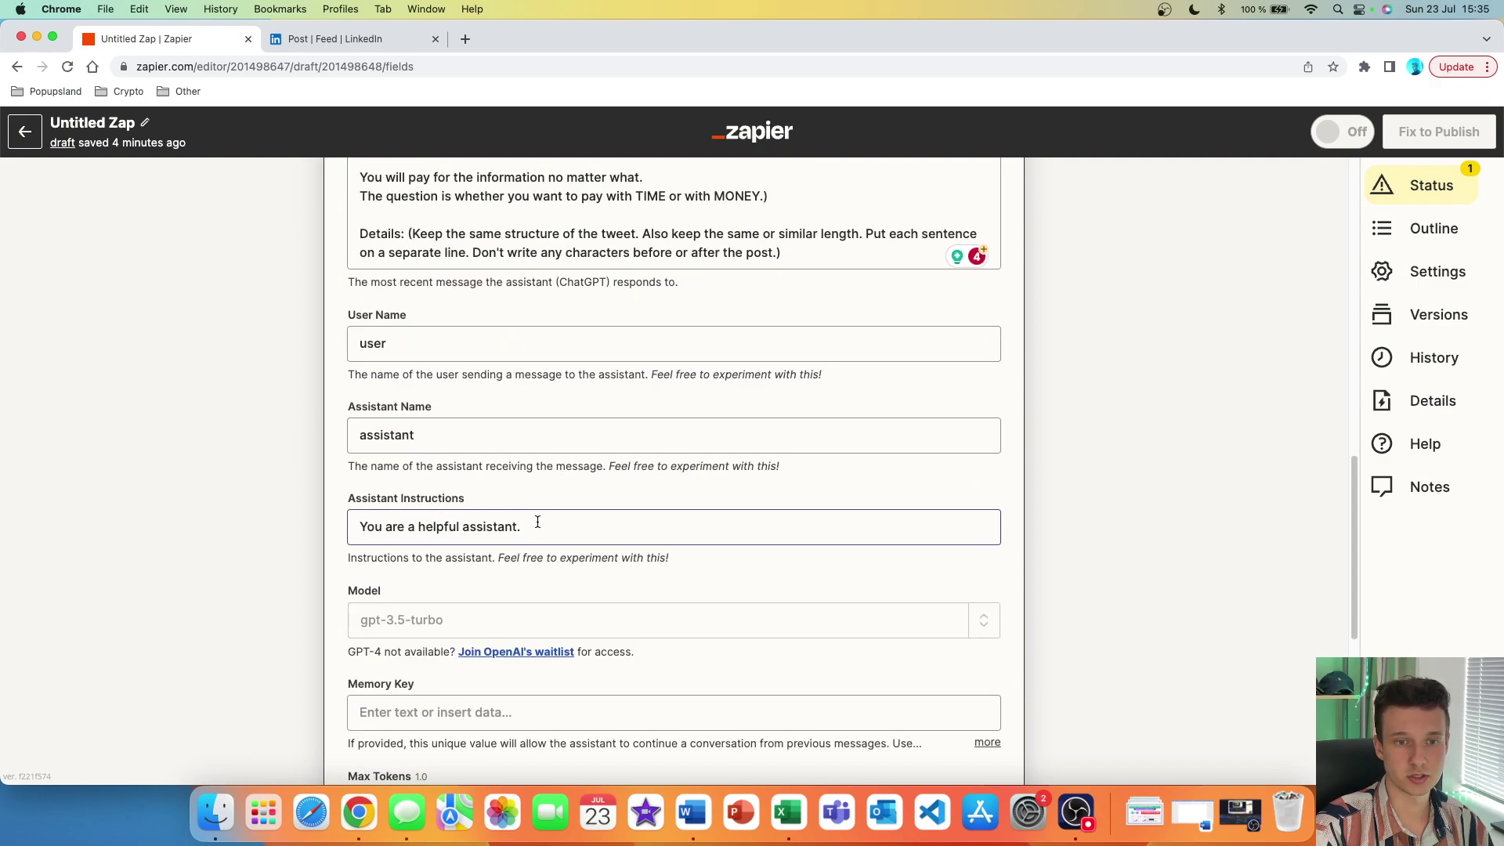
- Replace 'a helpful assistant.' with 'an influencer who posts educative content on LinkedIn.'
drag(537, 522, 409, 525)
text(an influencer who posts educative content on LinkedIn.)
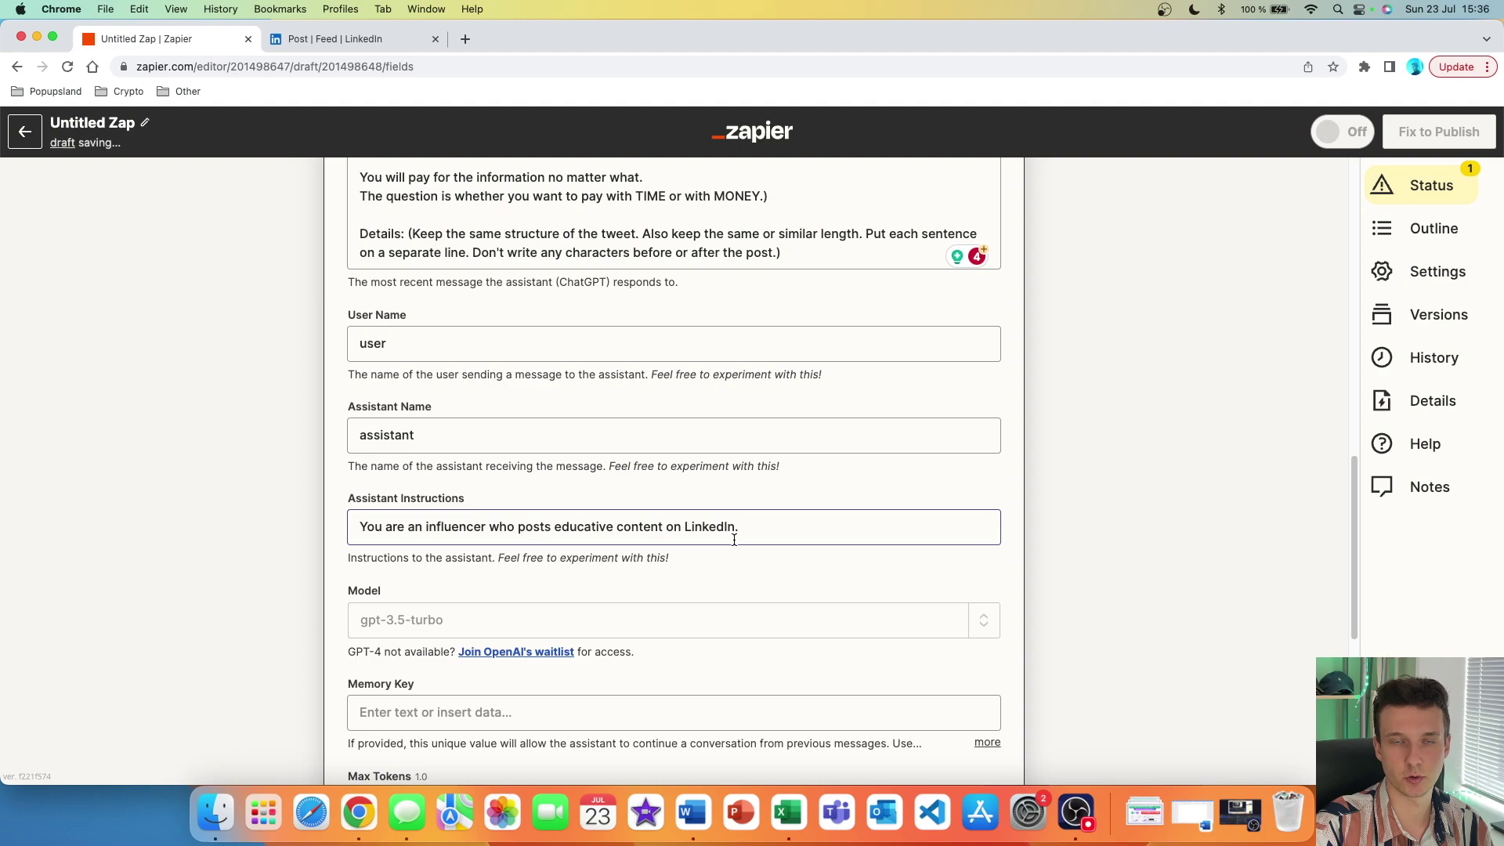
scroll(441, 664, up, 3)
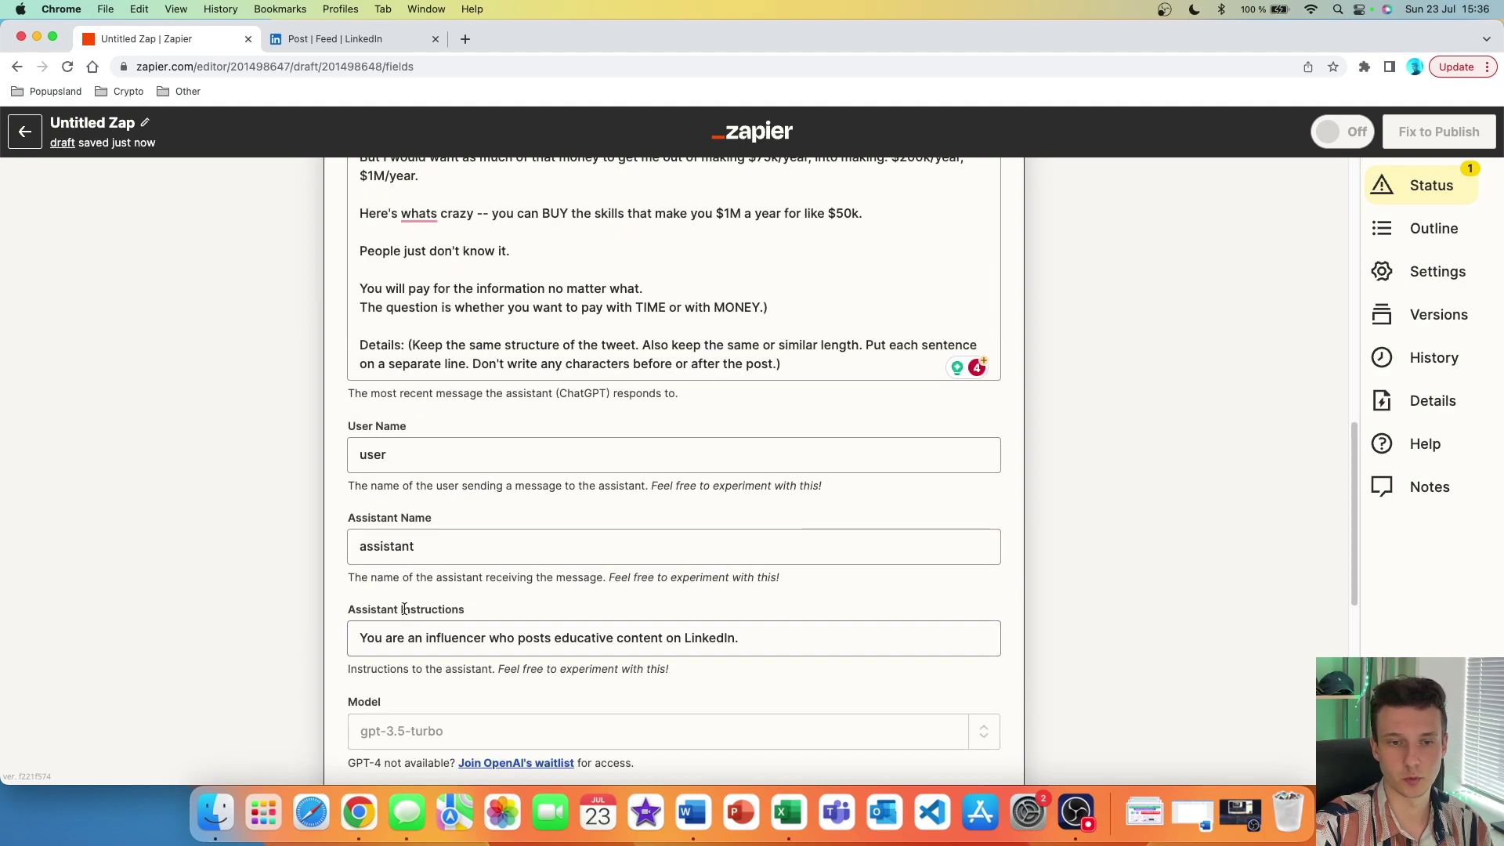
scroll(296, 540, up, 10)
scroll(296, 540, down, 2)
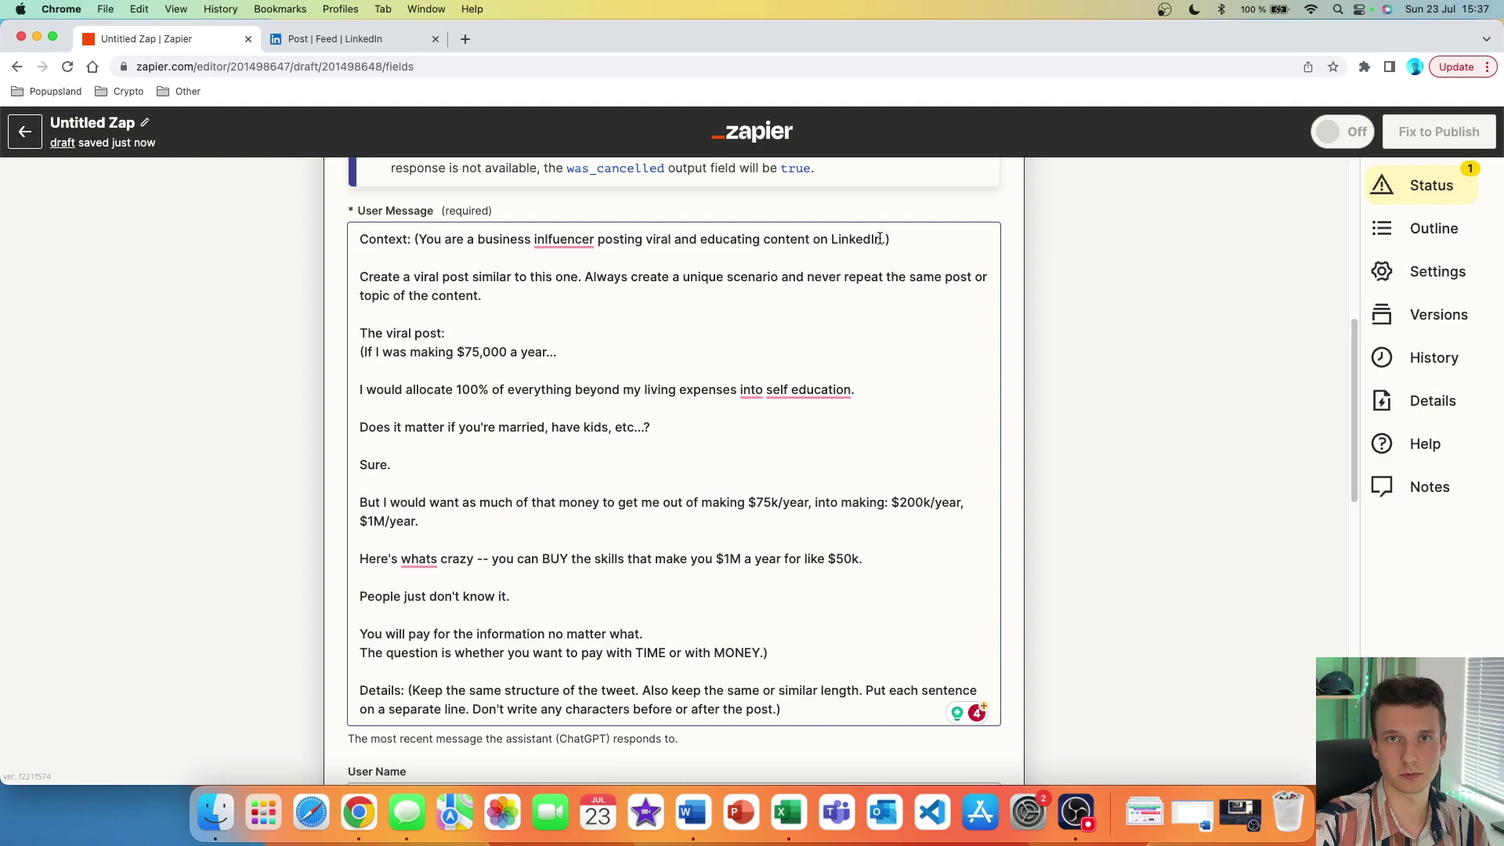
- Scroll down to the Memory Key field and expand its full 'more' explanation
scroll(880, 238, down, 10)
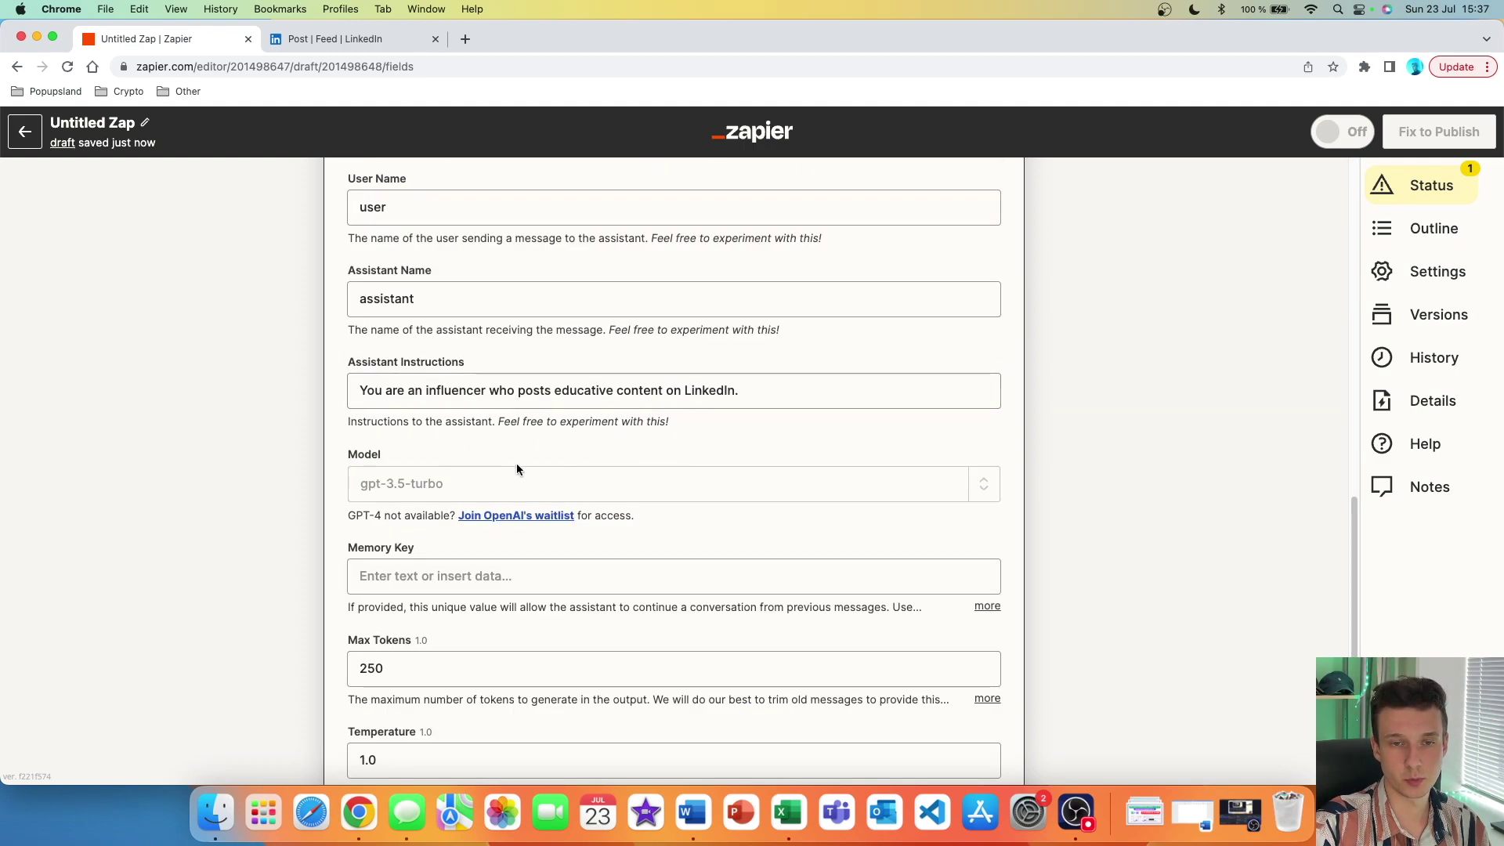
scroll(580, 406, down, 1)
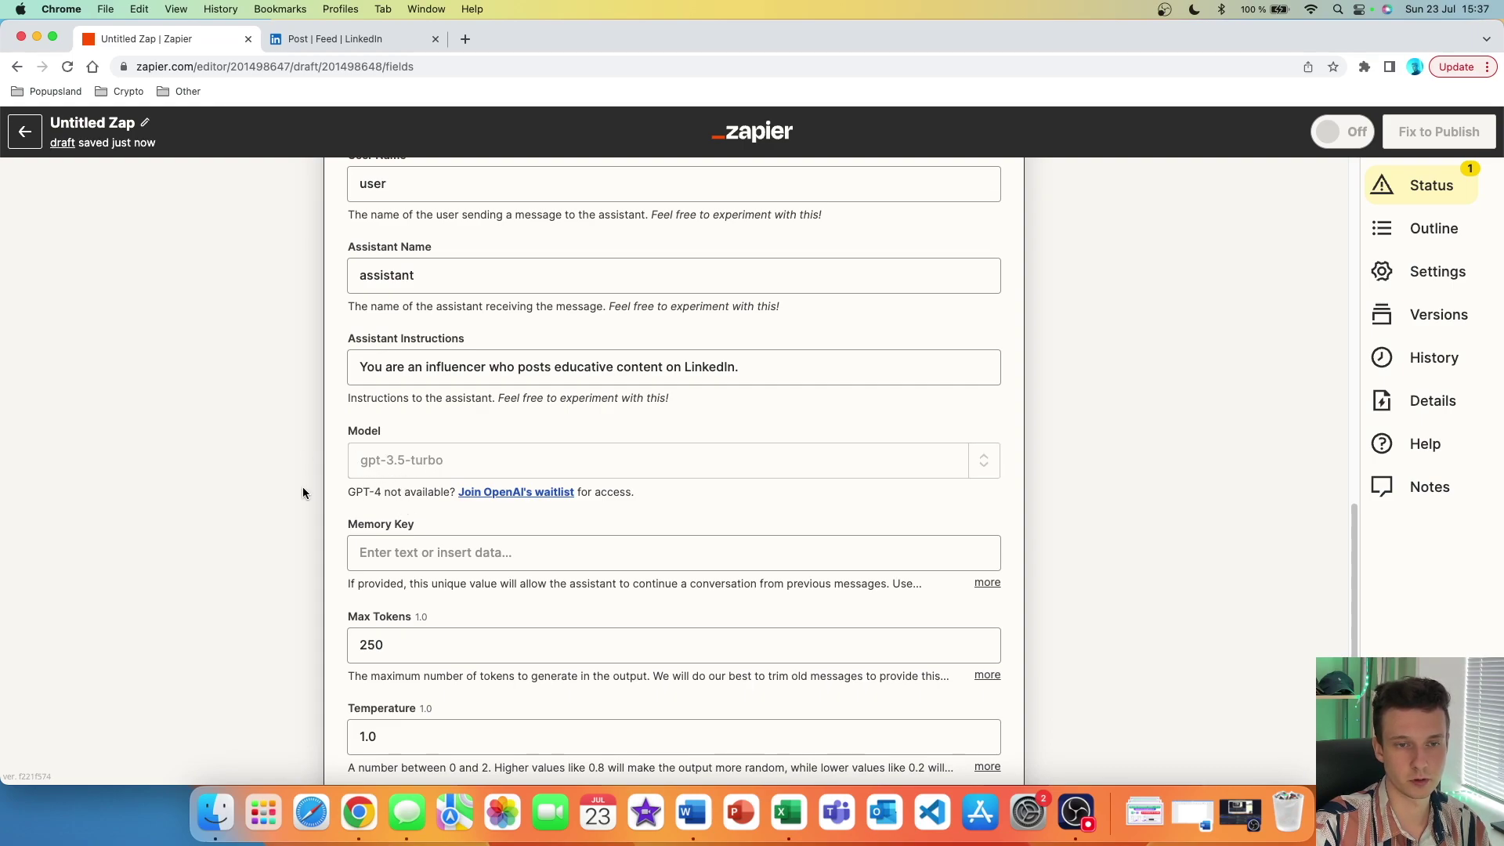
scroll(352, 470, down, 3)
click(421, 443)
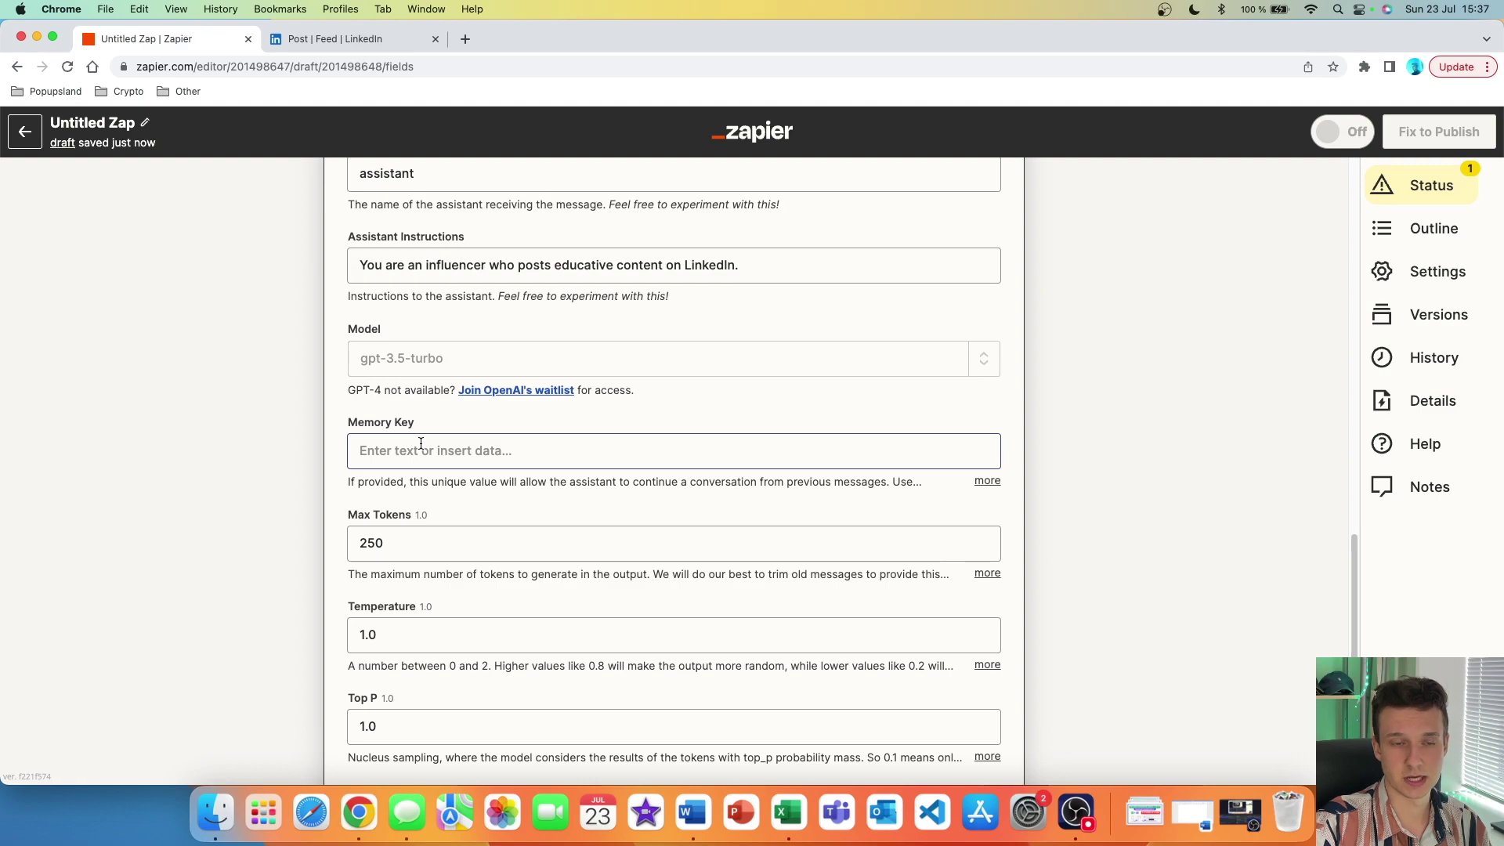
key(Tab)
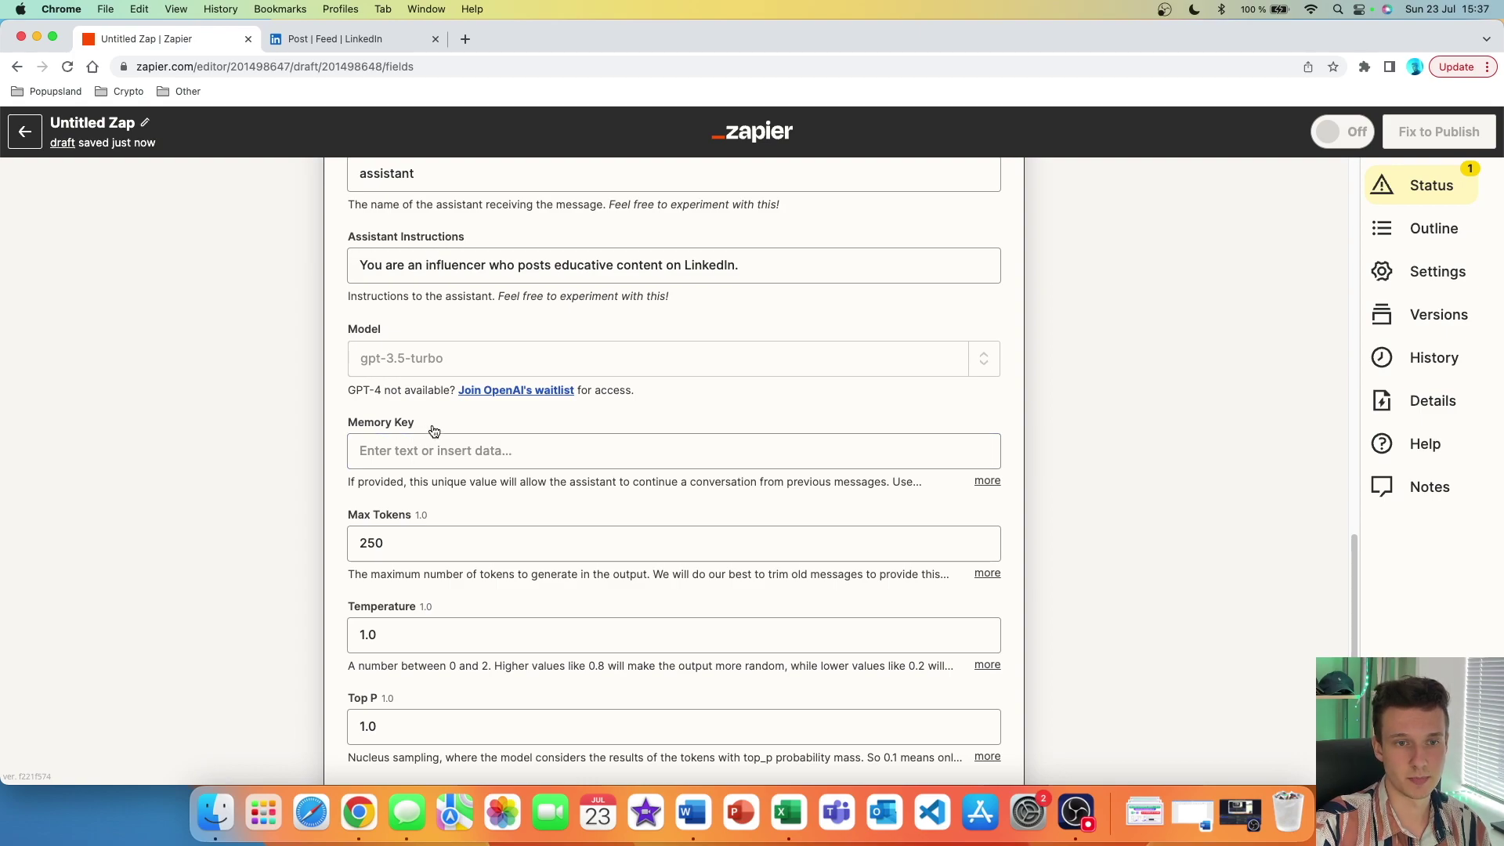
key(Return)
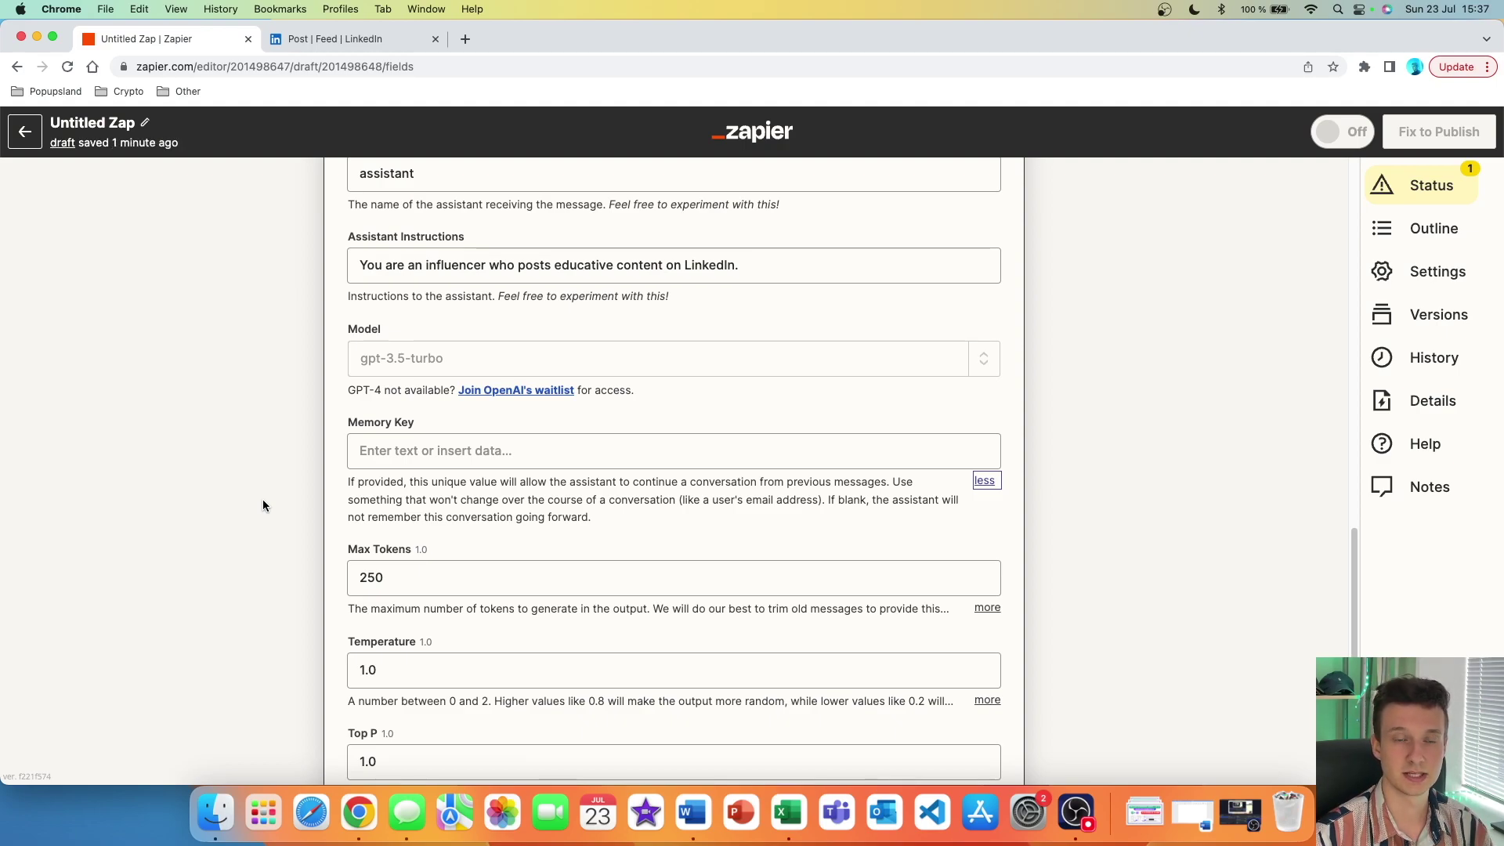
scroll(263, 500, up, 10)
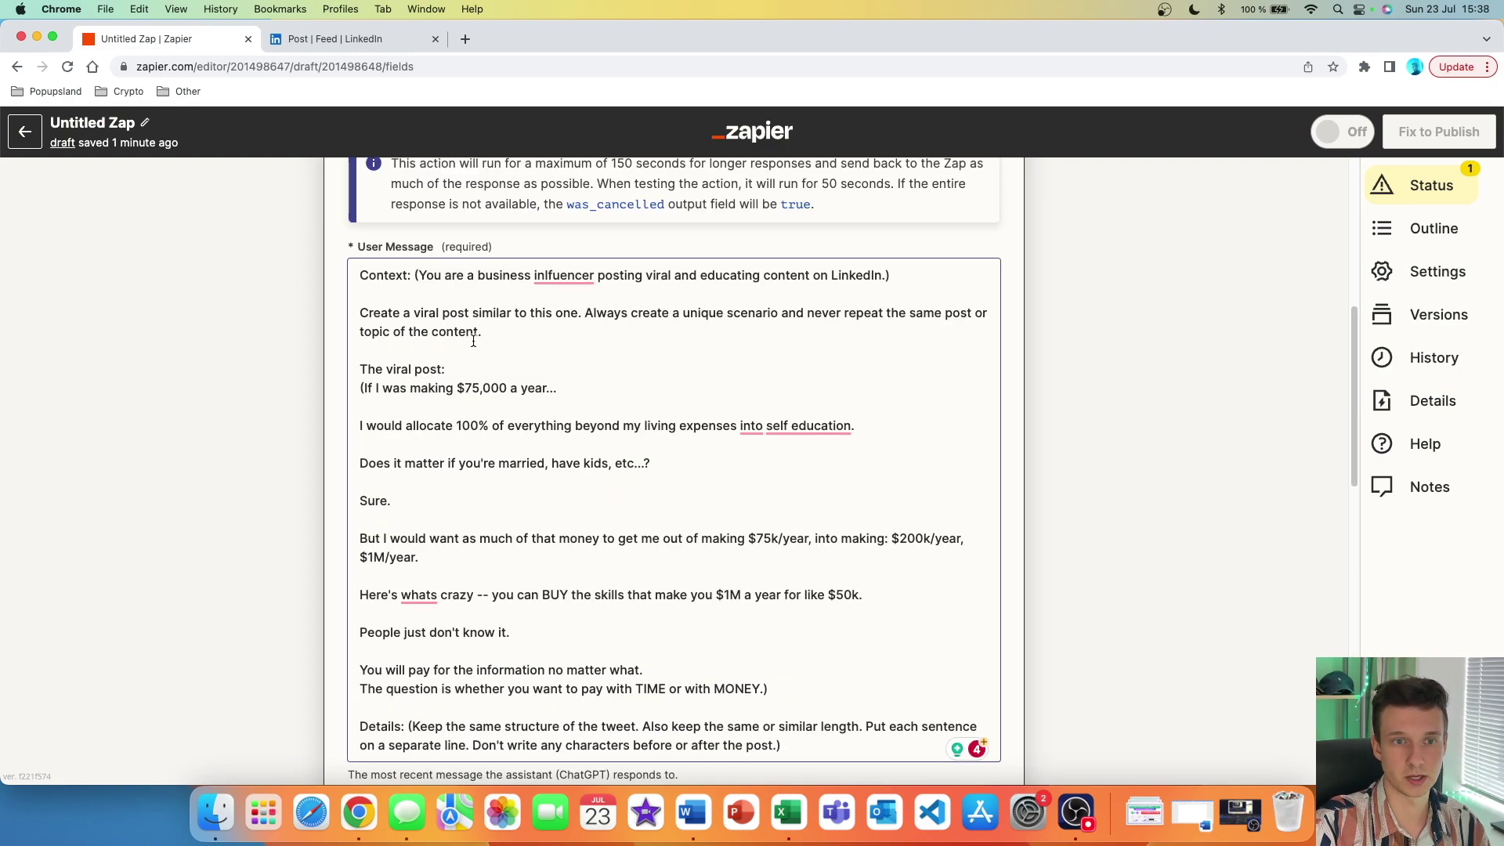
scroll(267, 435, down, 10)
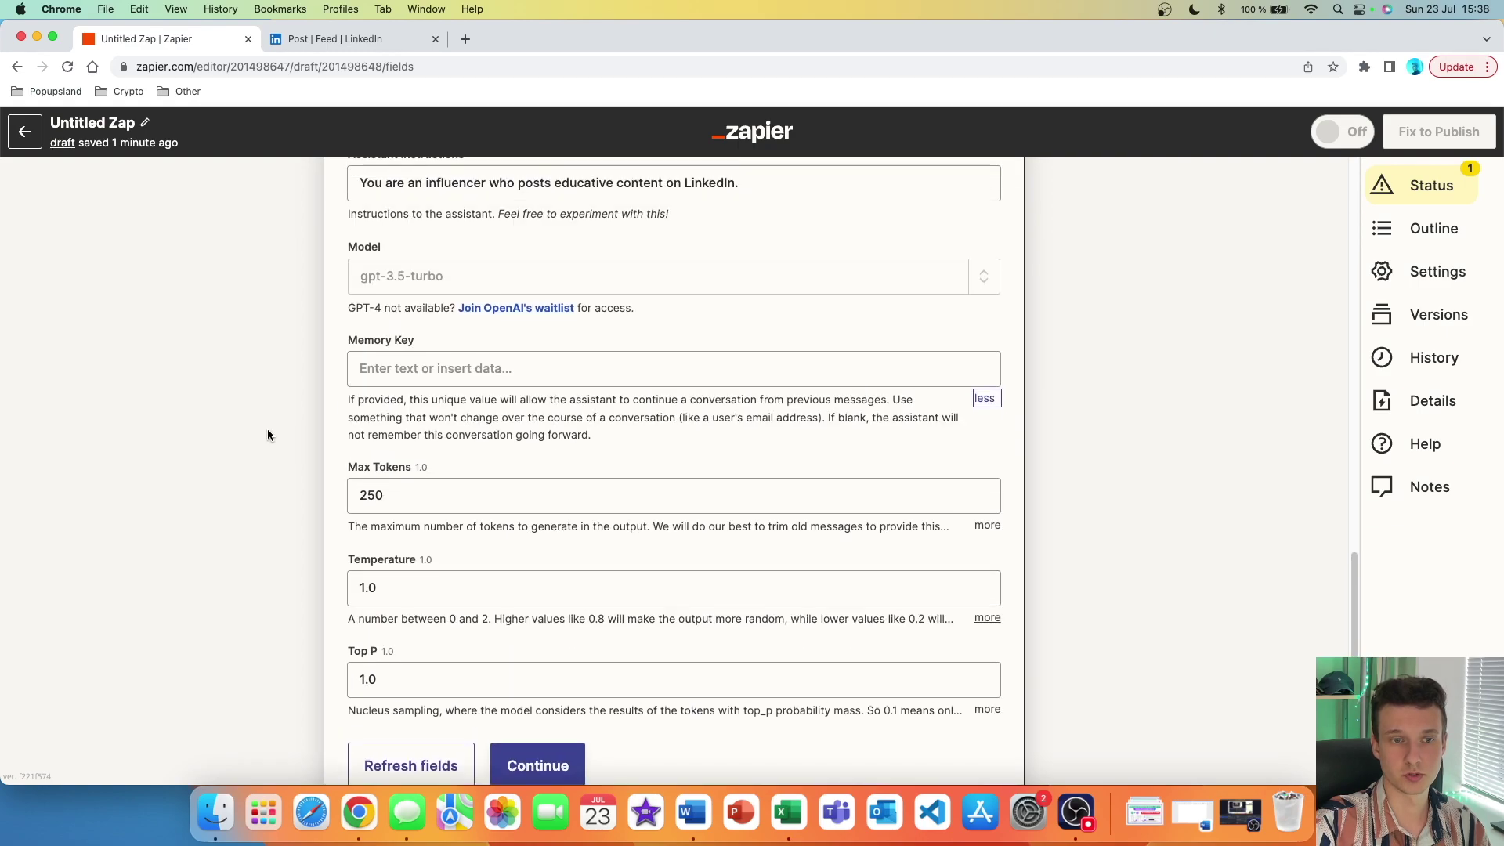
click(369, 372)
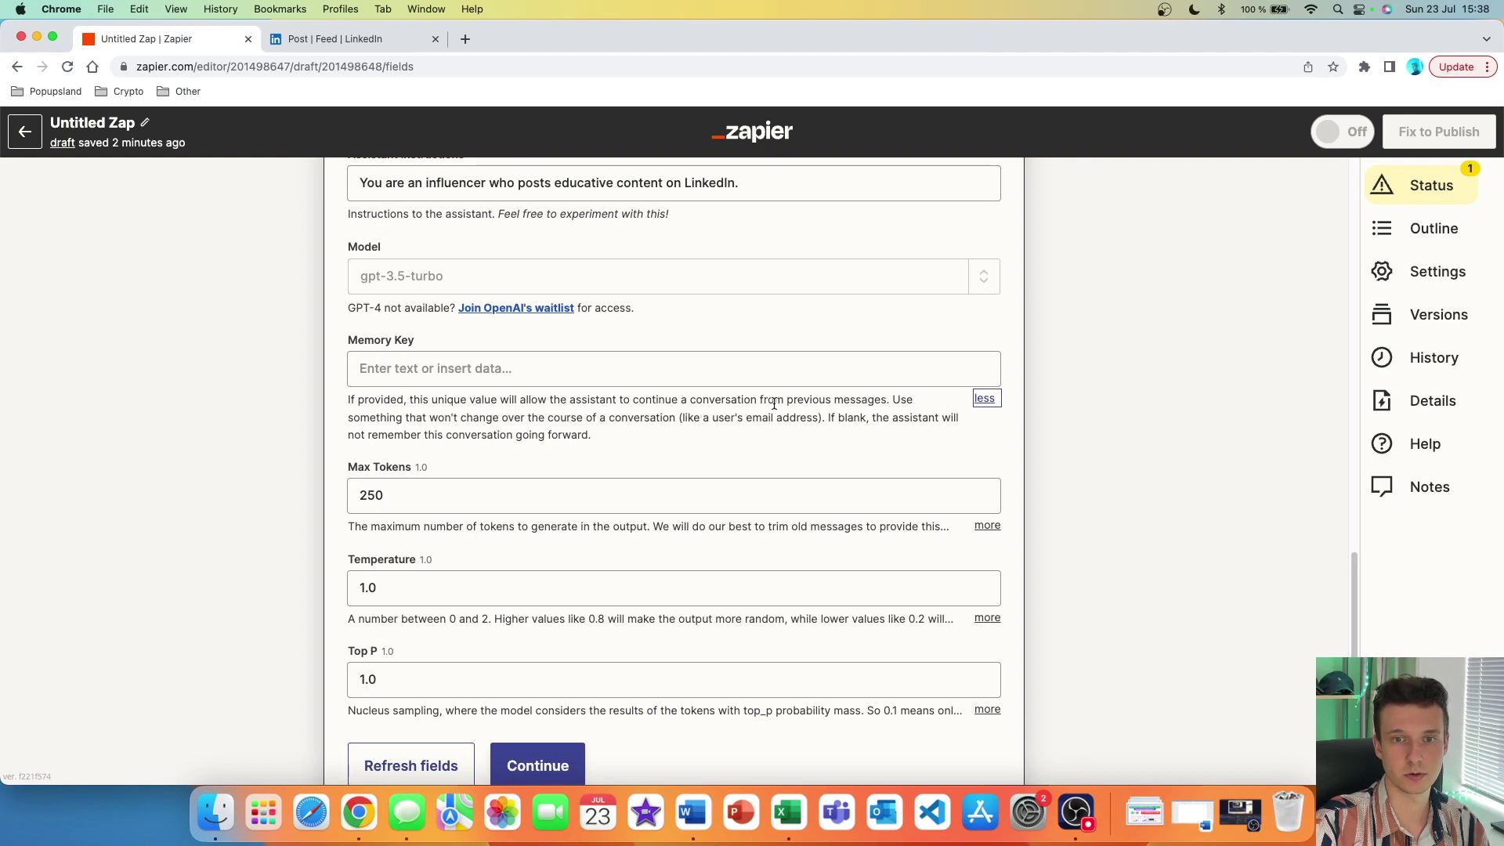
- Enter linkedin_viral_post_key as the ChatGPT step's Memory Key
click(885, 369)
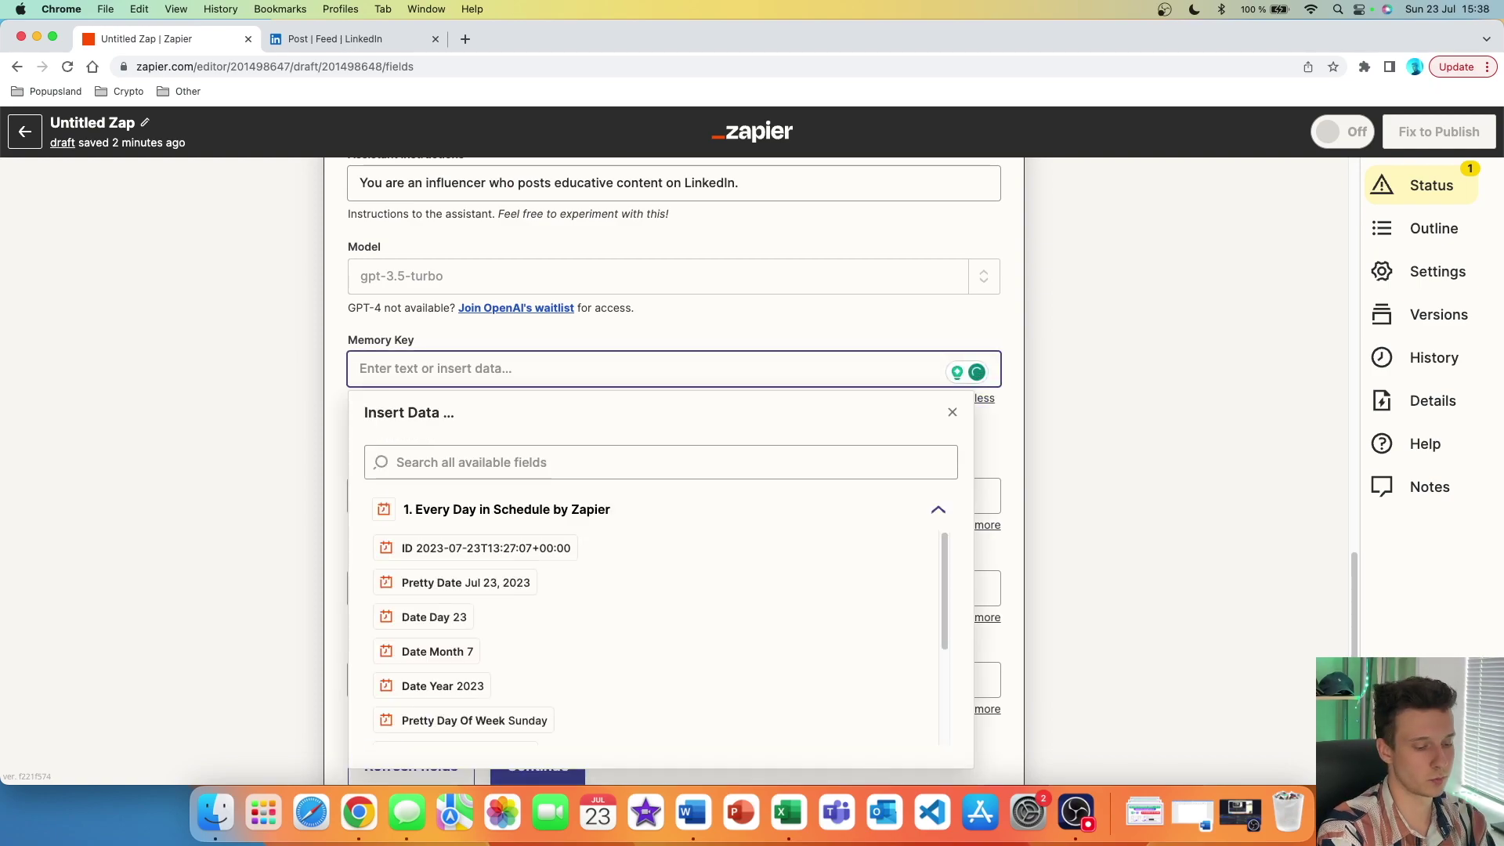
text(linkedin_viral_post_key)
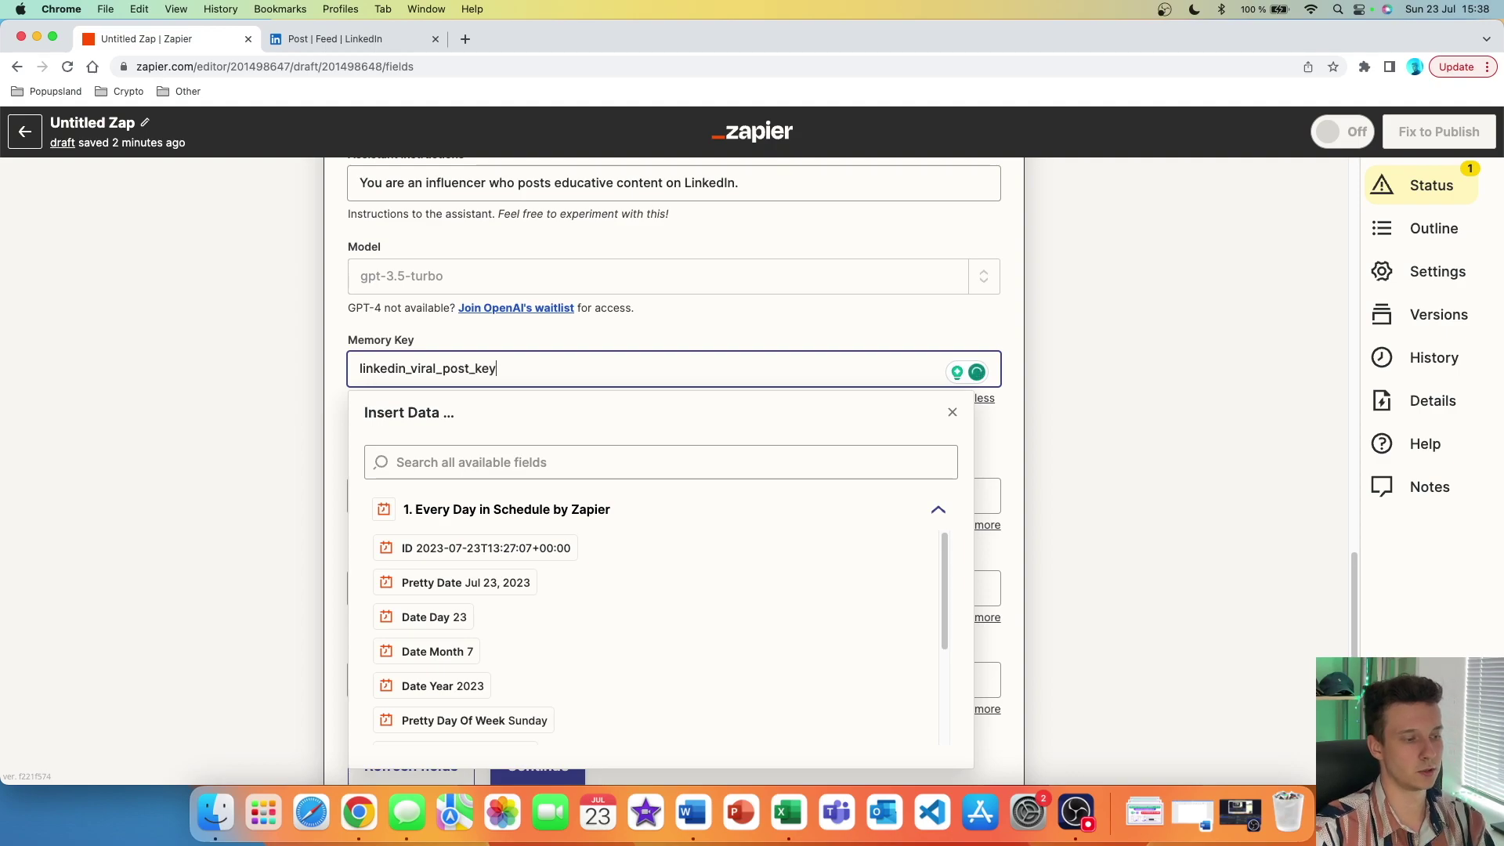
click(275, 380)
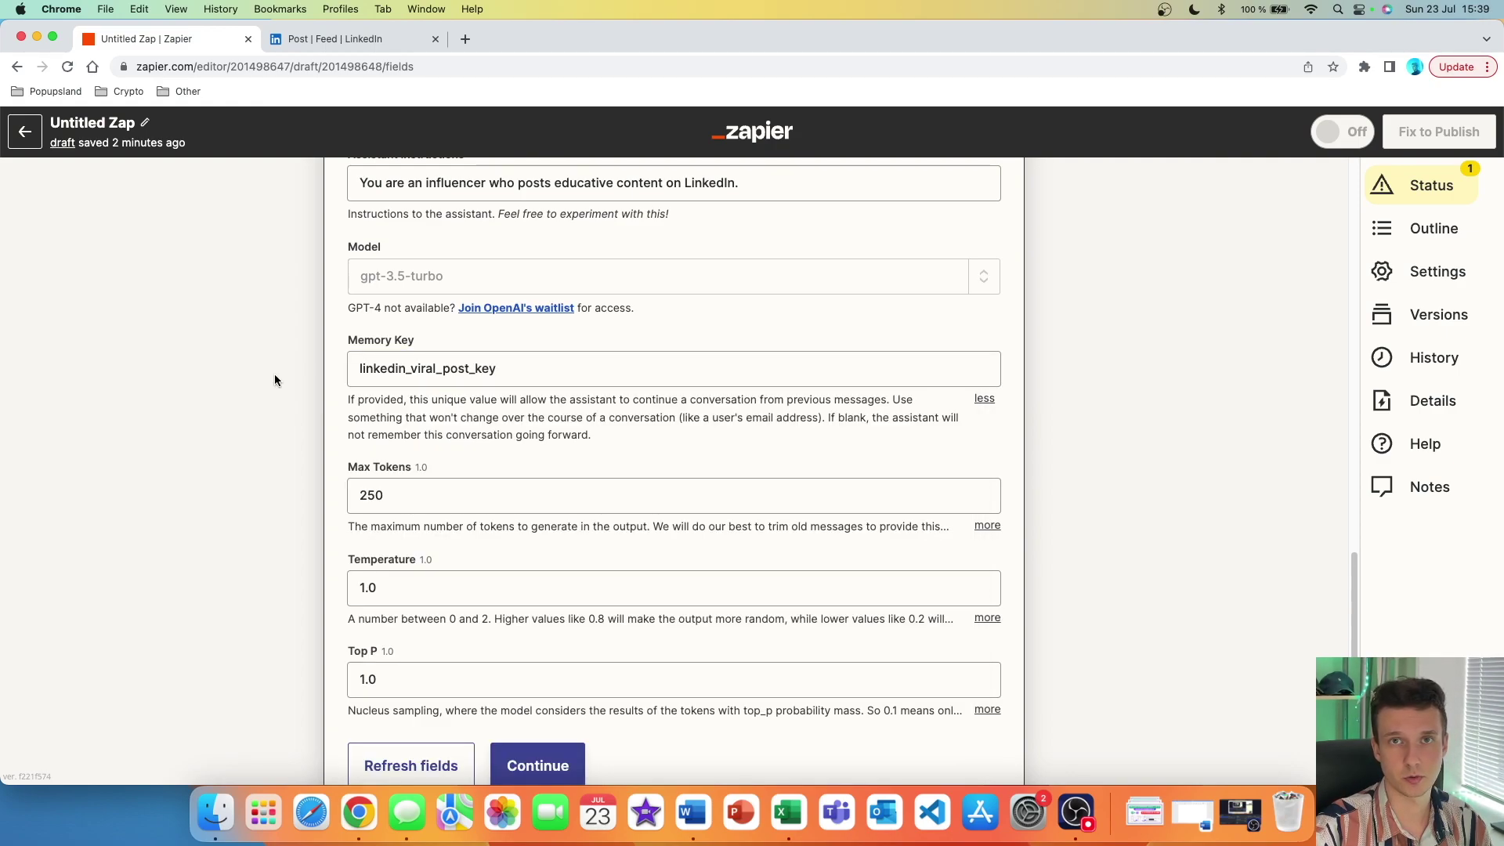
scroll(305, 404, down, 1)
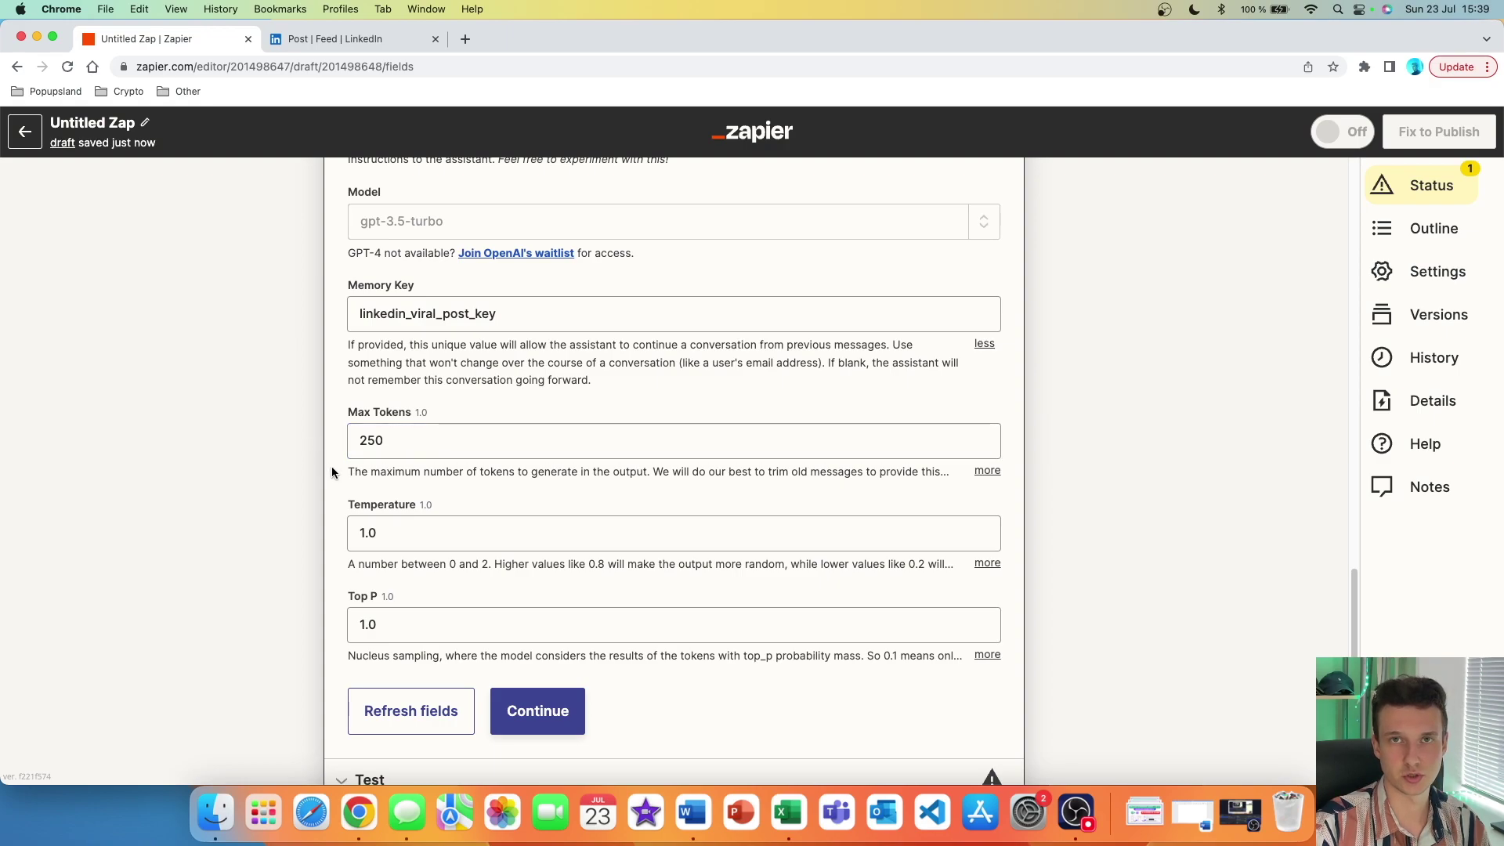
- Read the full Max Tokens, Temperature and Top P descriptions, then continue to the ChatGPT test preview
click(345, 544)
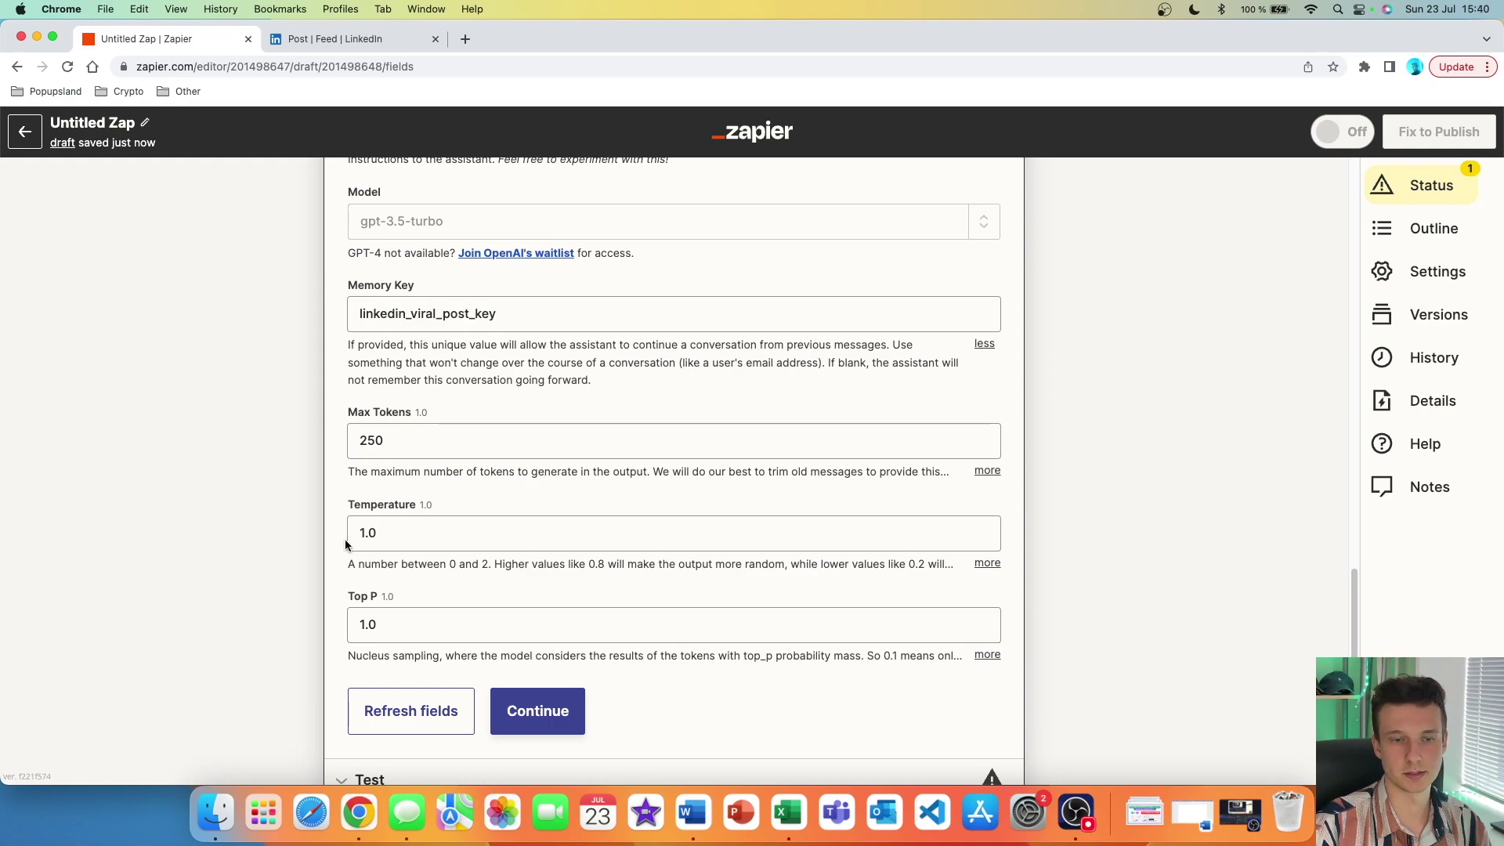
scroll(345, 545, down, 2)
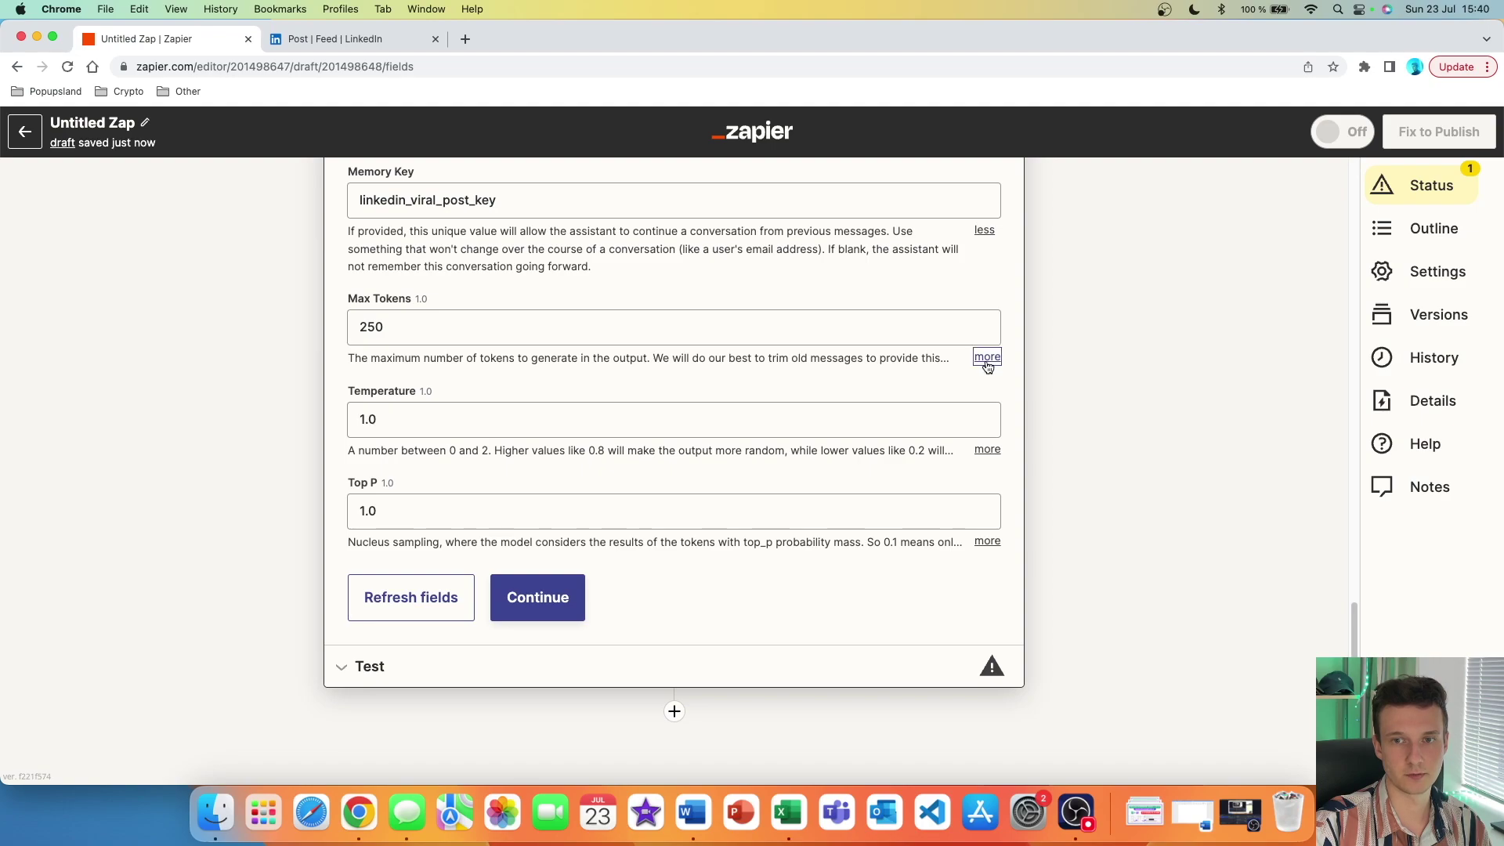
click(987, 358)
click(987, 484)
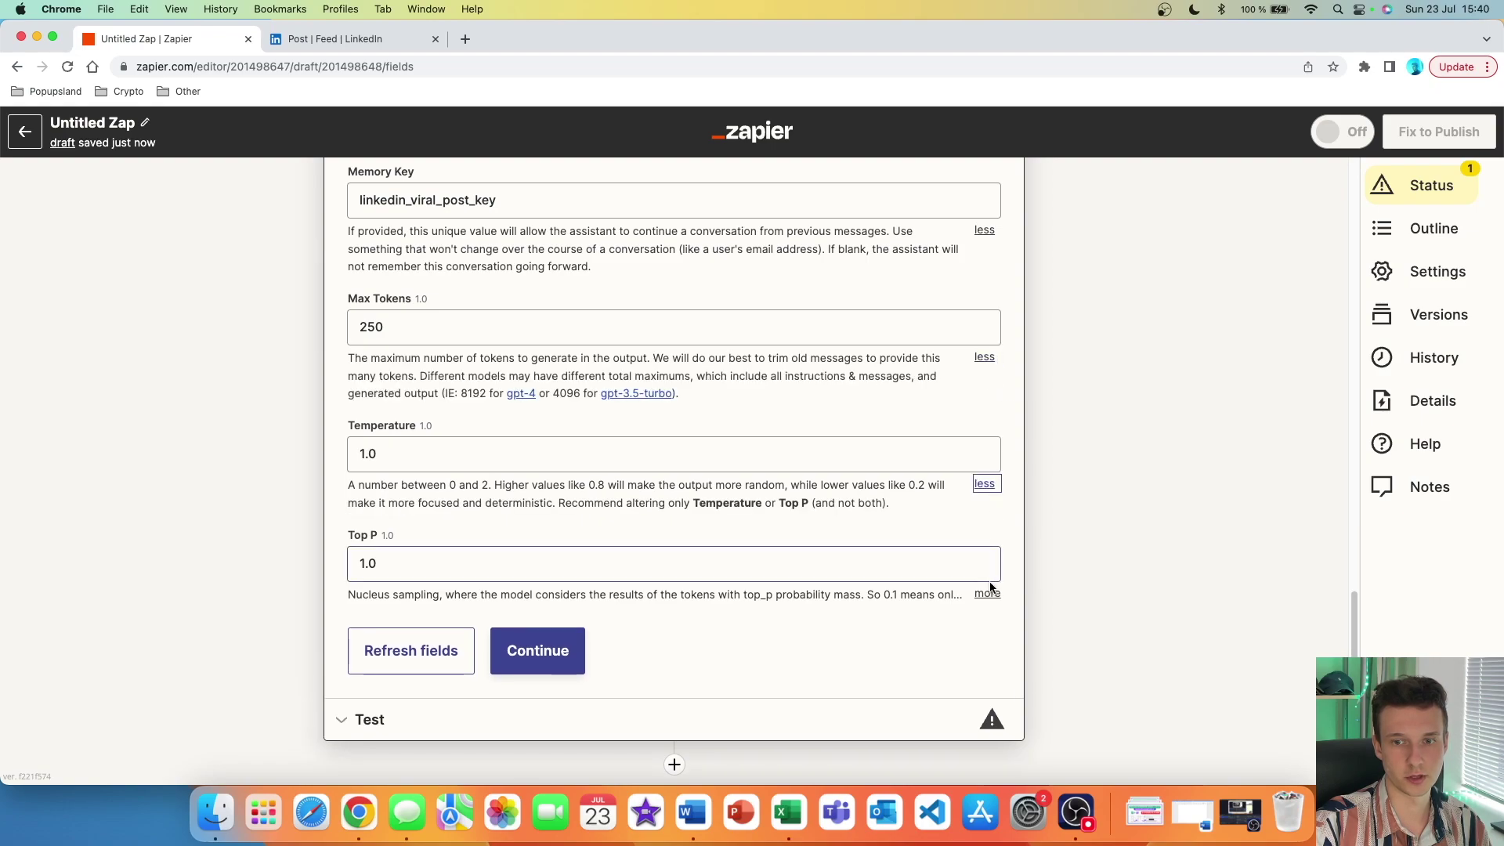
click(986, 593)
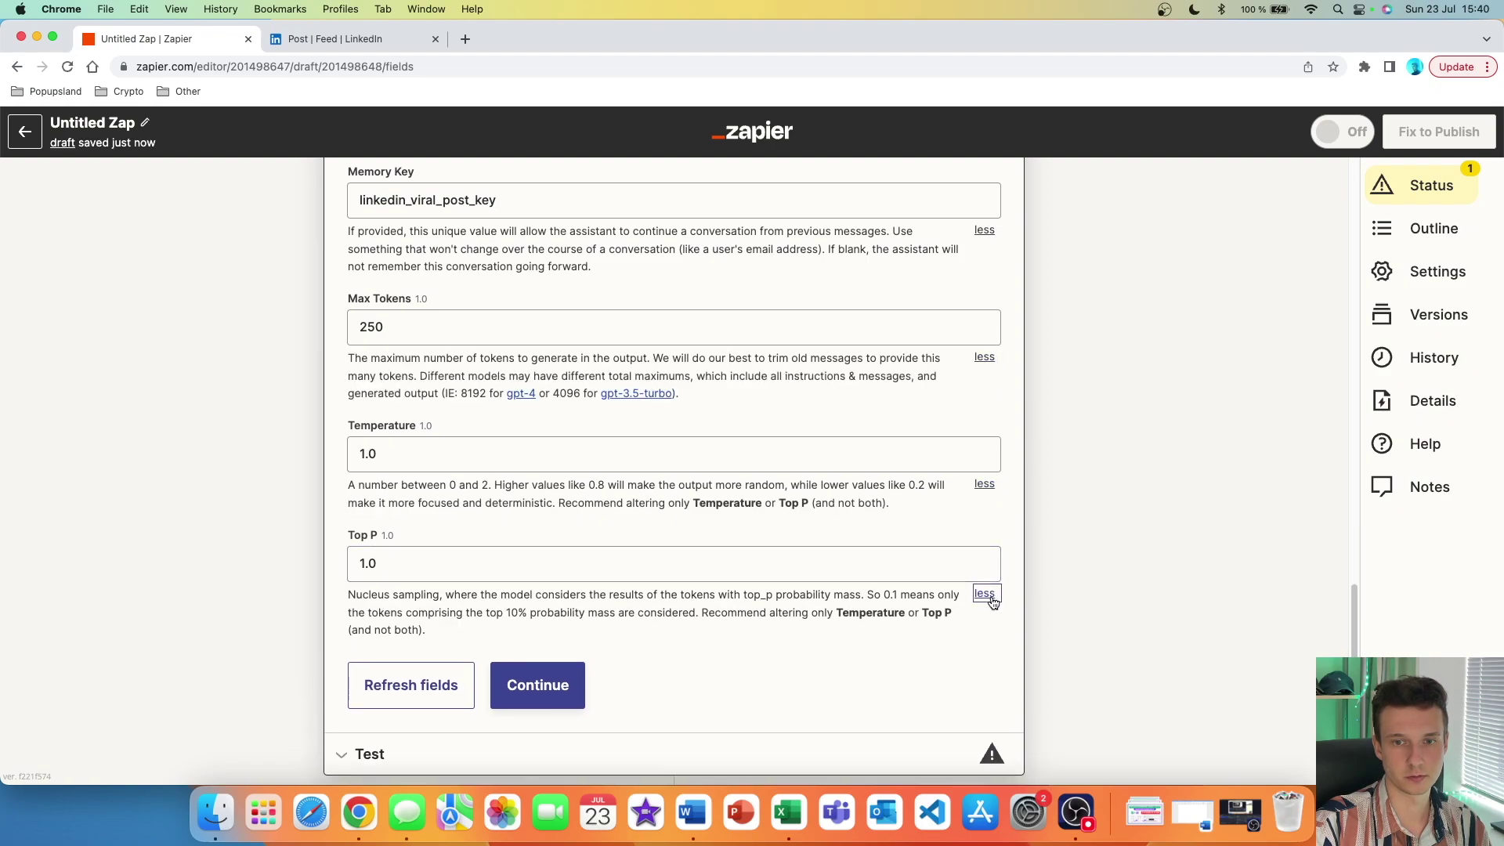
click(556, 700)
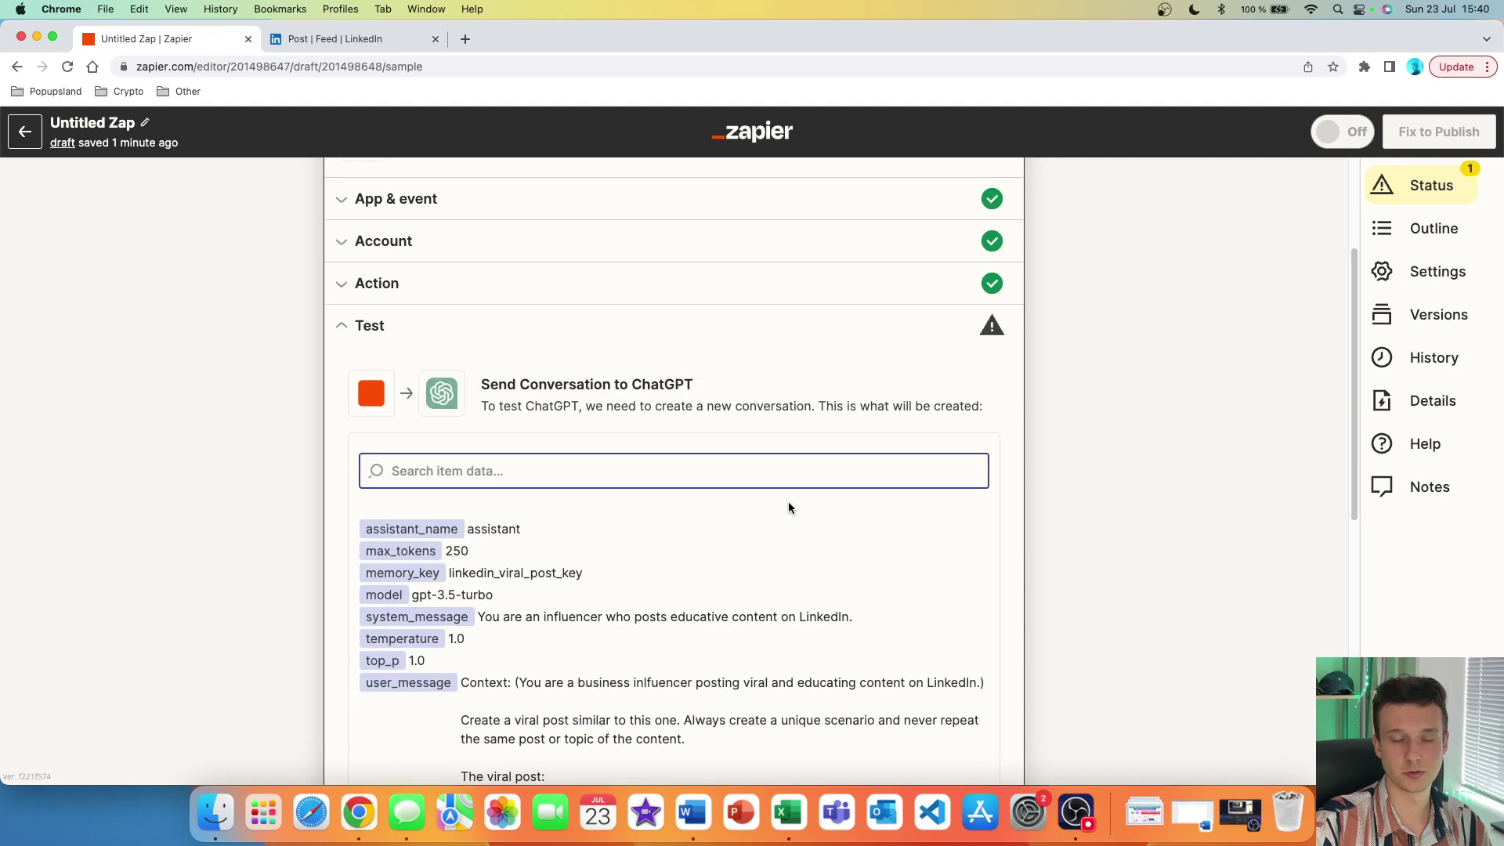
- Review the sample conversation data and run the ChatGPT test to get a gpt-3.5-turbo response
scroll(644, 537, down, 1)
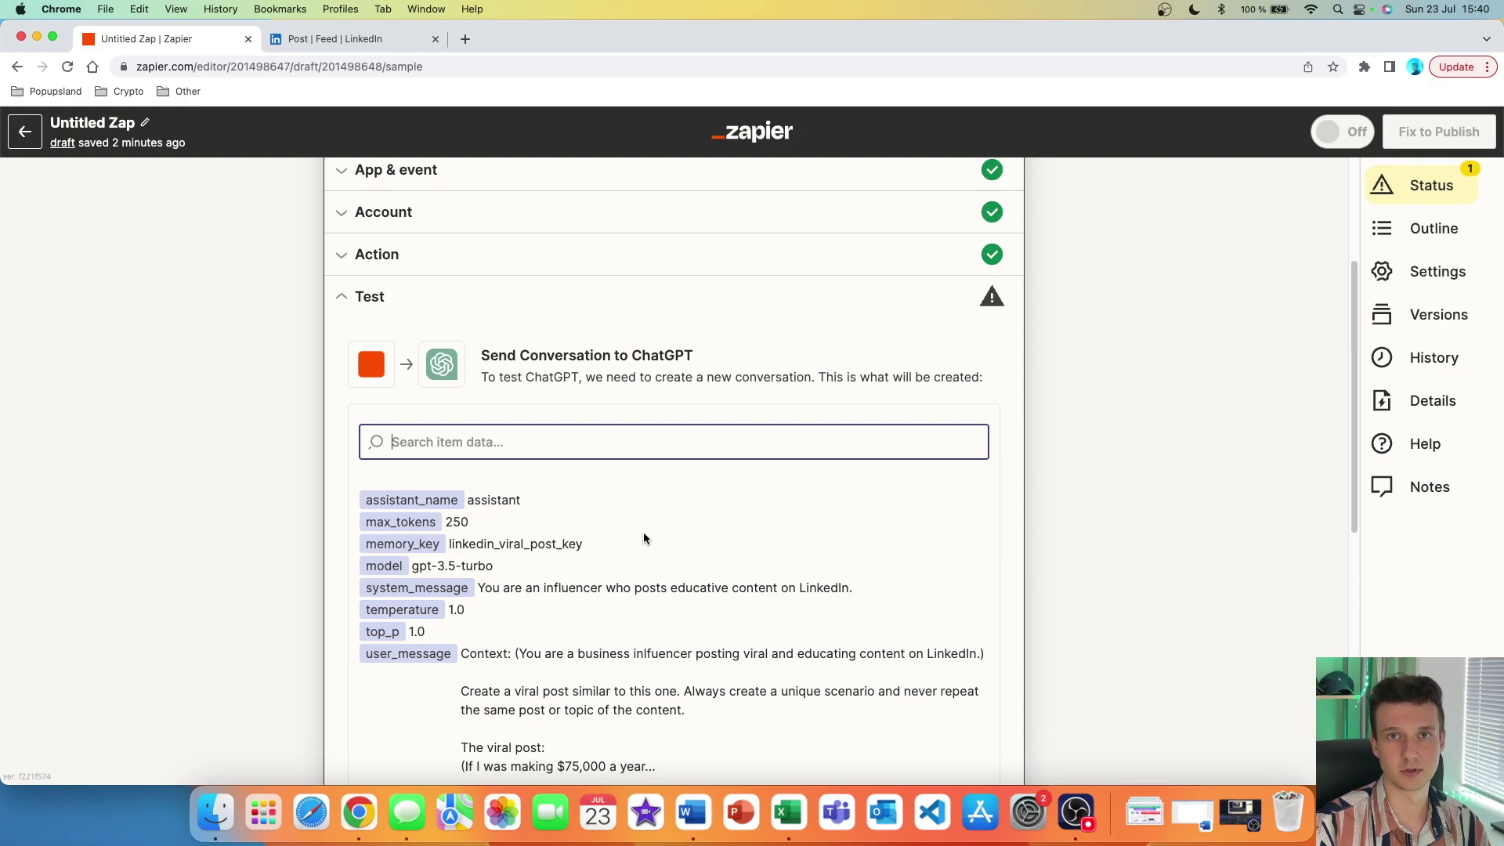
scroll(643, 537, down, 12)
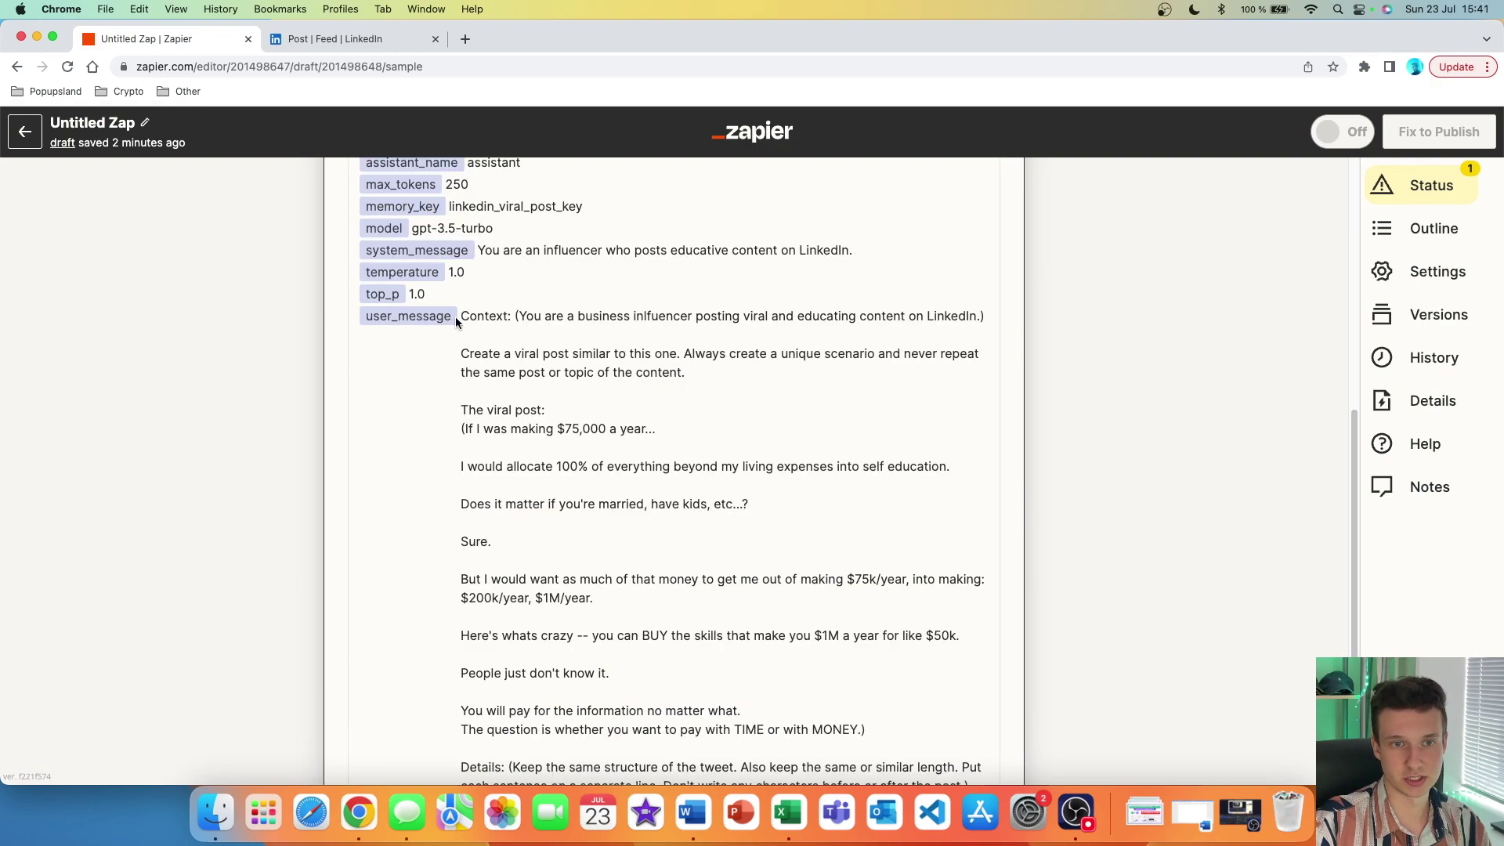
drag(458, 317, 677, 603)
click(677, 603)
scroll(595, 650, down, 6)
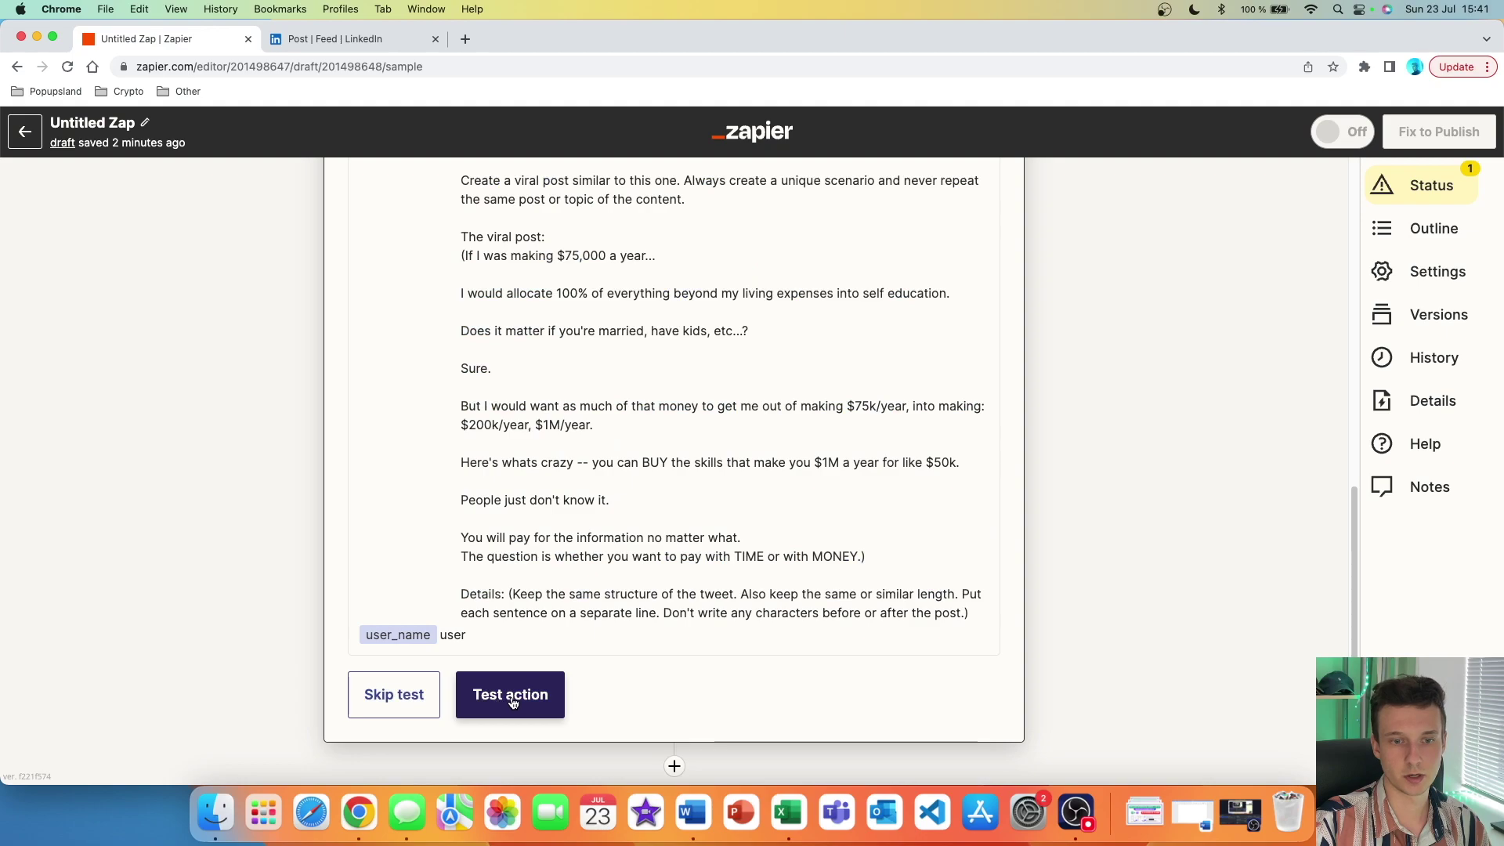
click(512, 699)
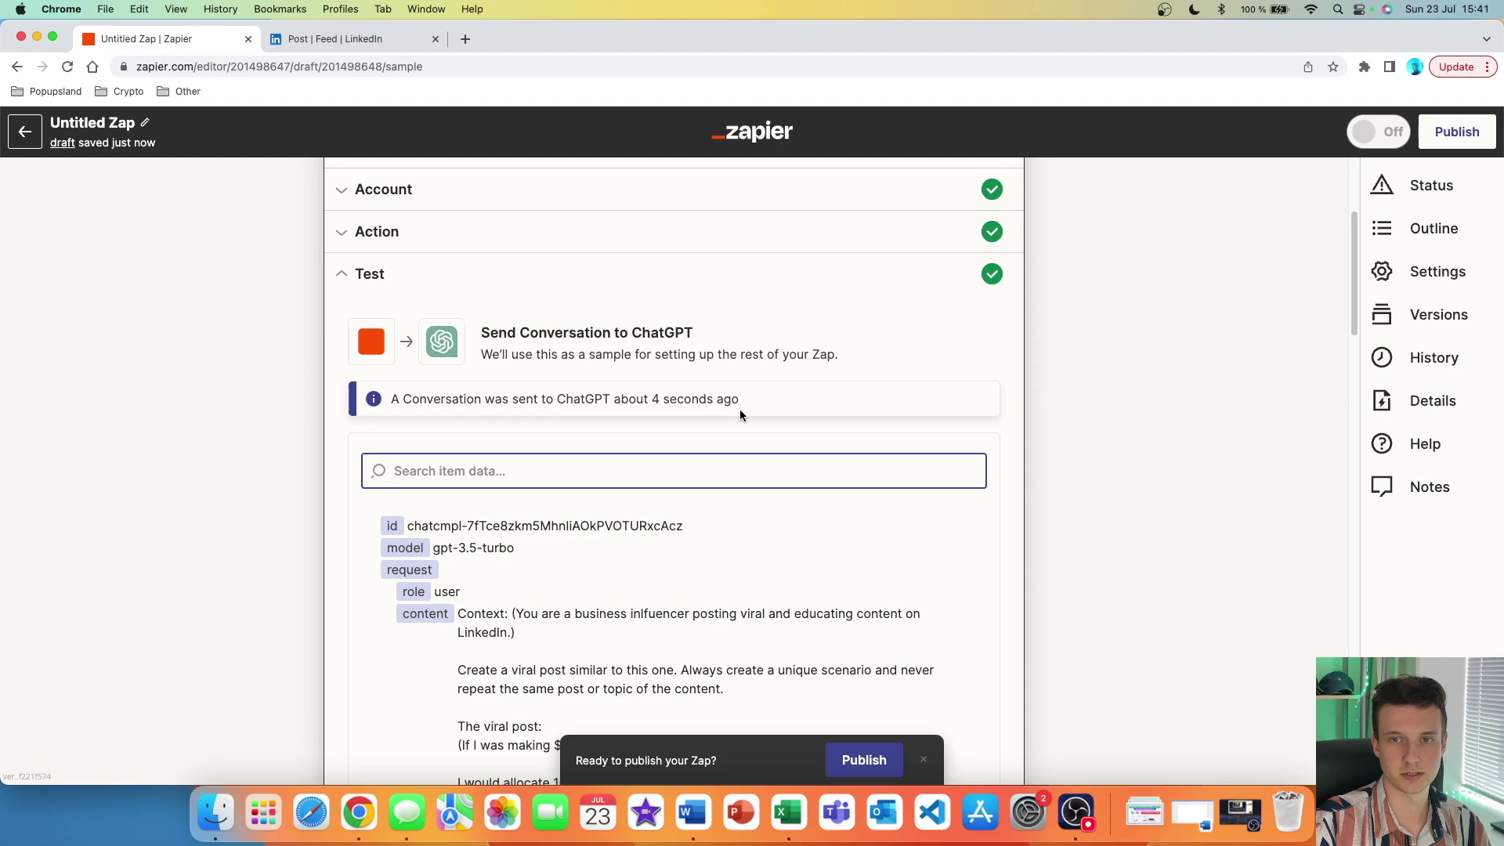
scroll(1018, 314, down, 3)
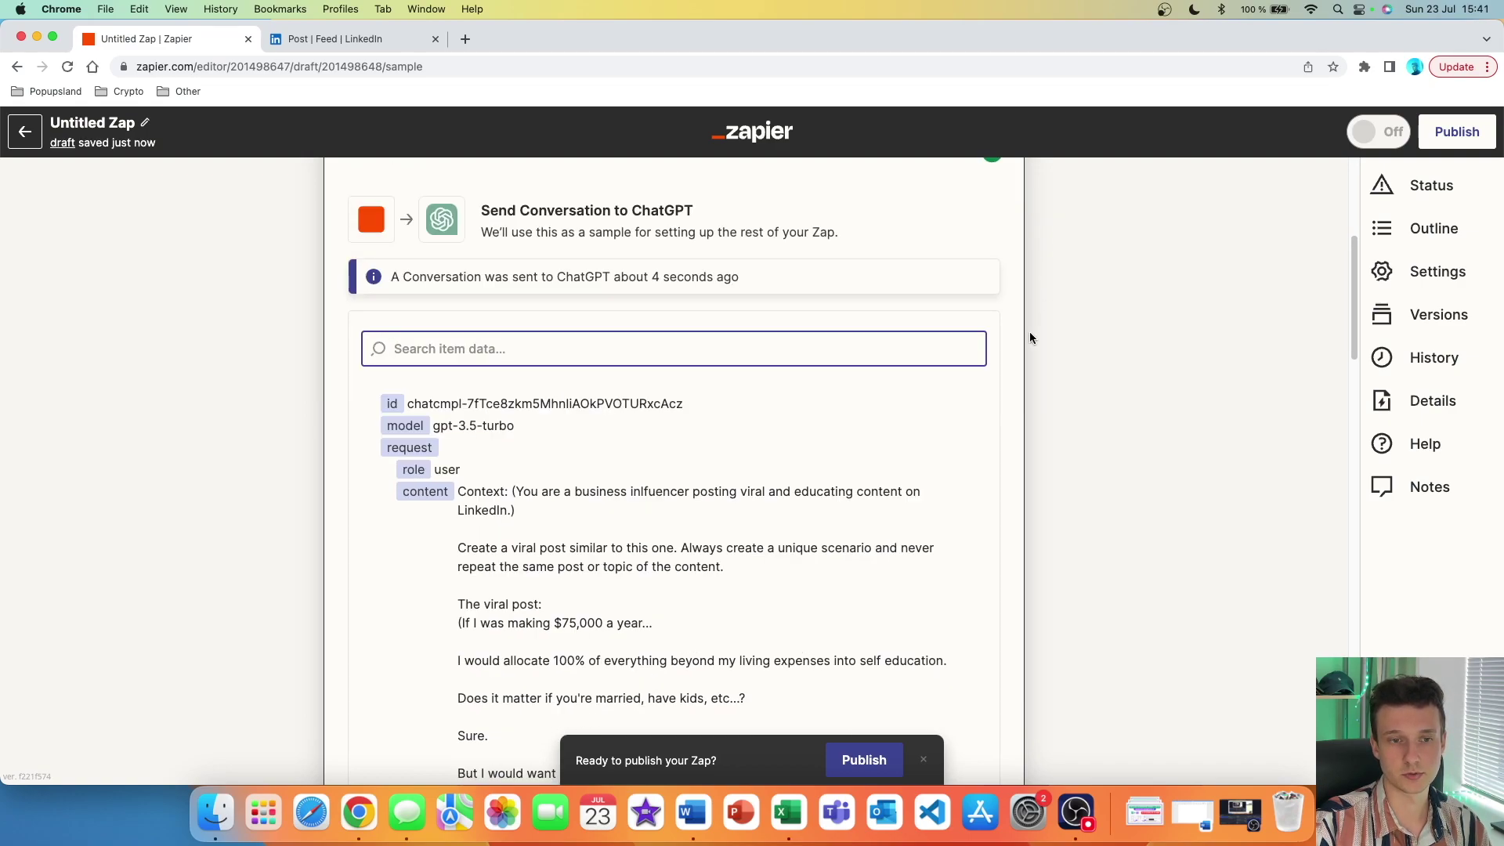
scroll(1033, 340, down, 4)
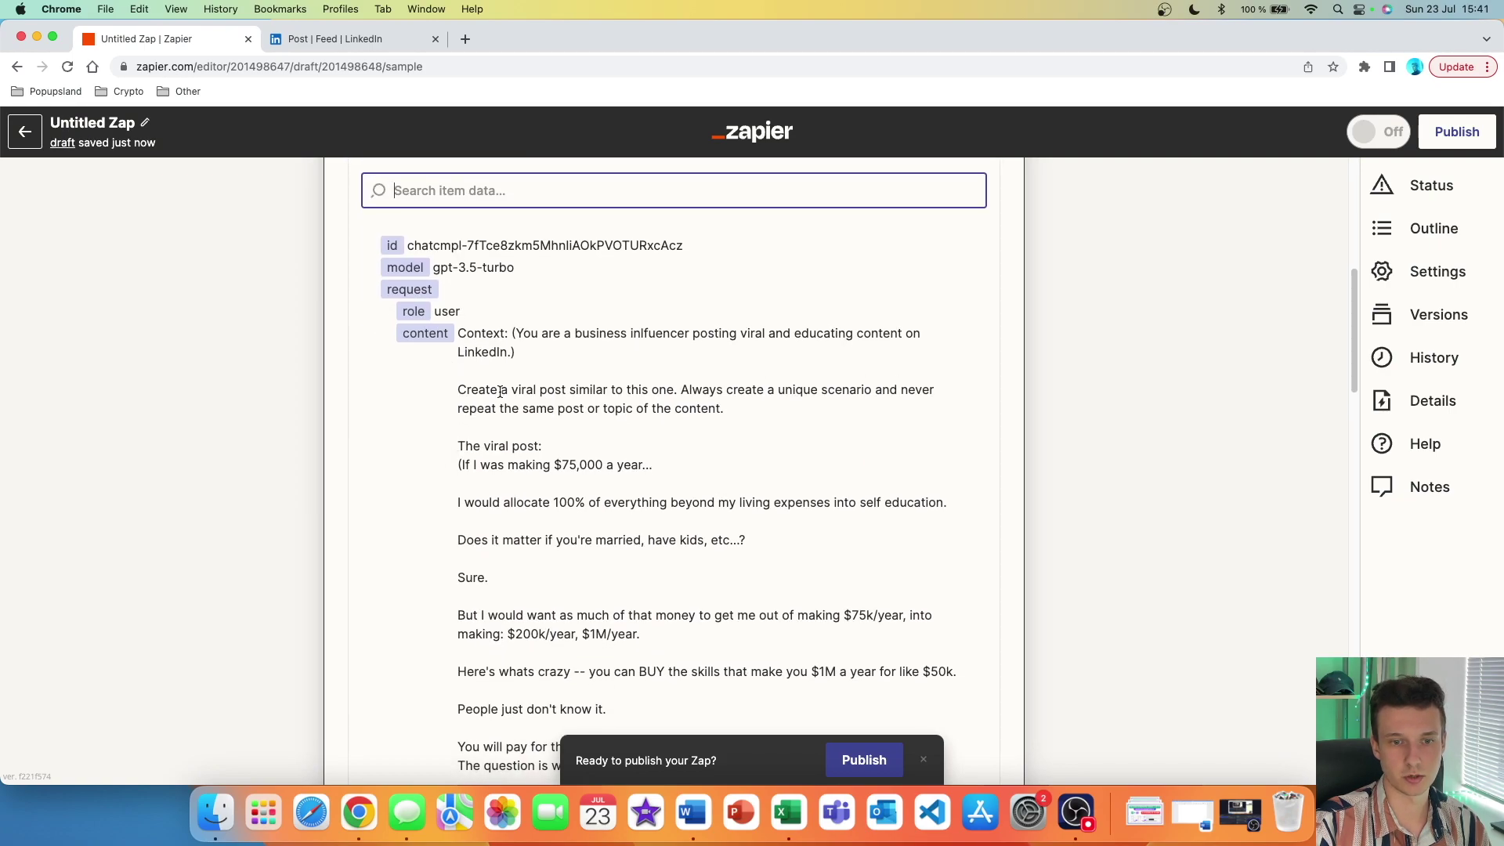
scroll(477, 352, down, 10)
drag(384, 464, 439, 463)
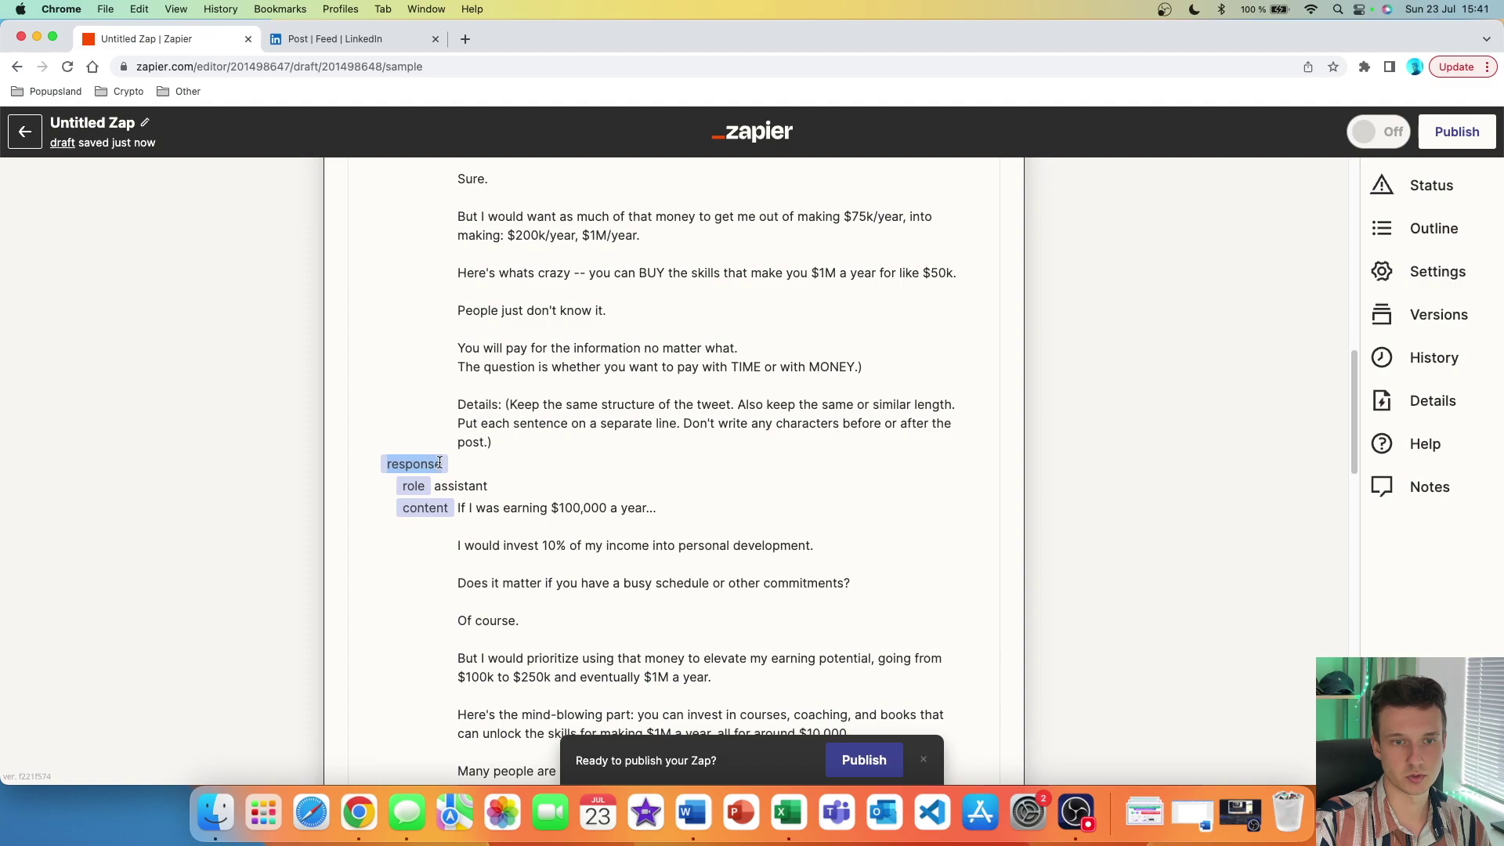
scroll(548, 486, down, 6)
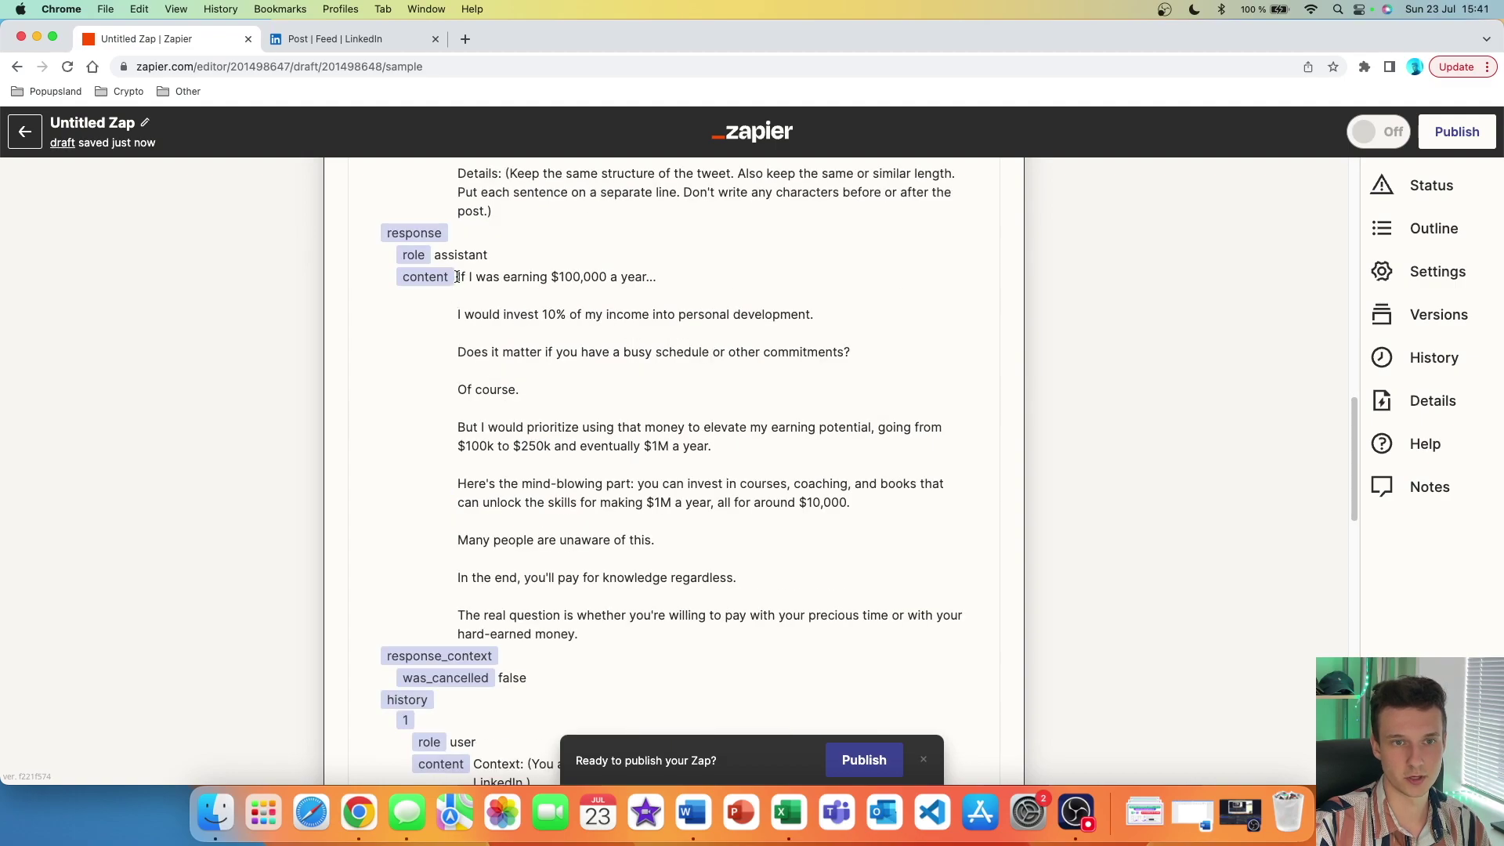
drag(457, 277, 603, 634)
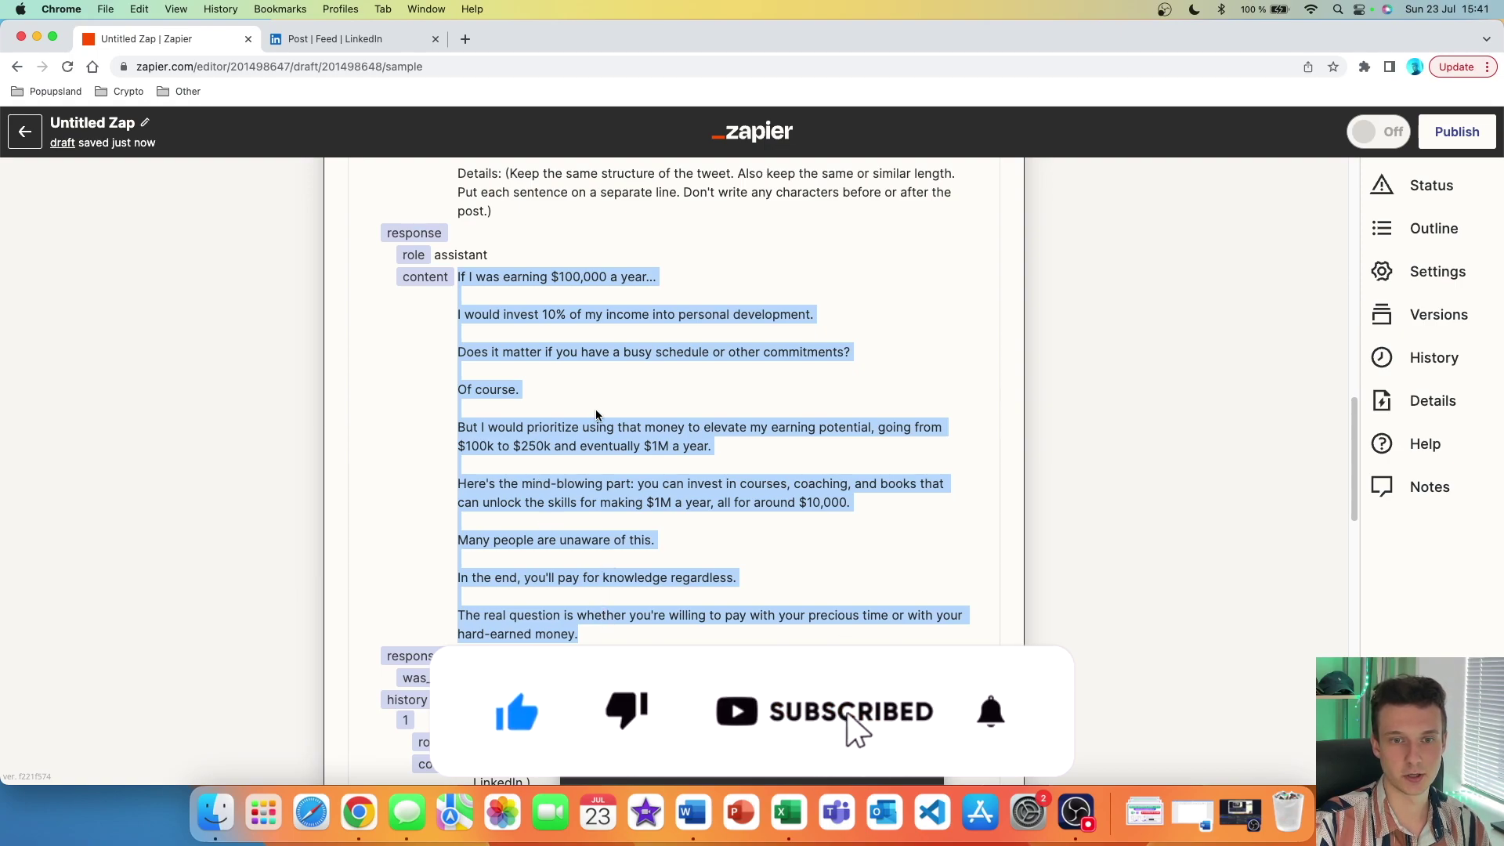
click(572, 340)
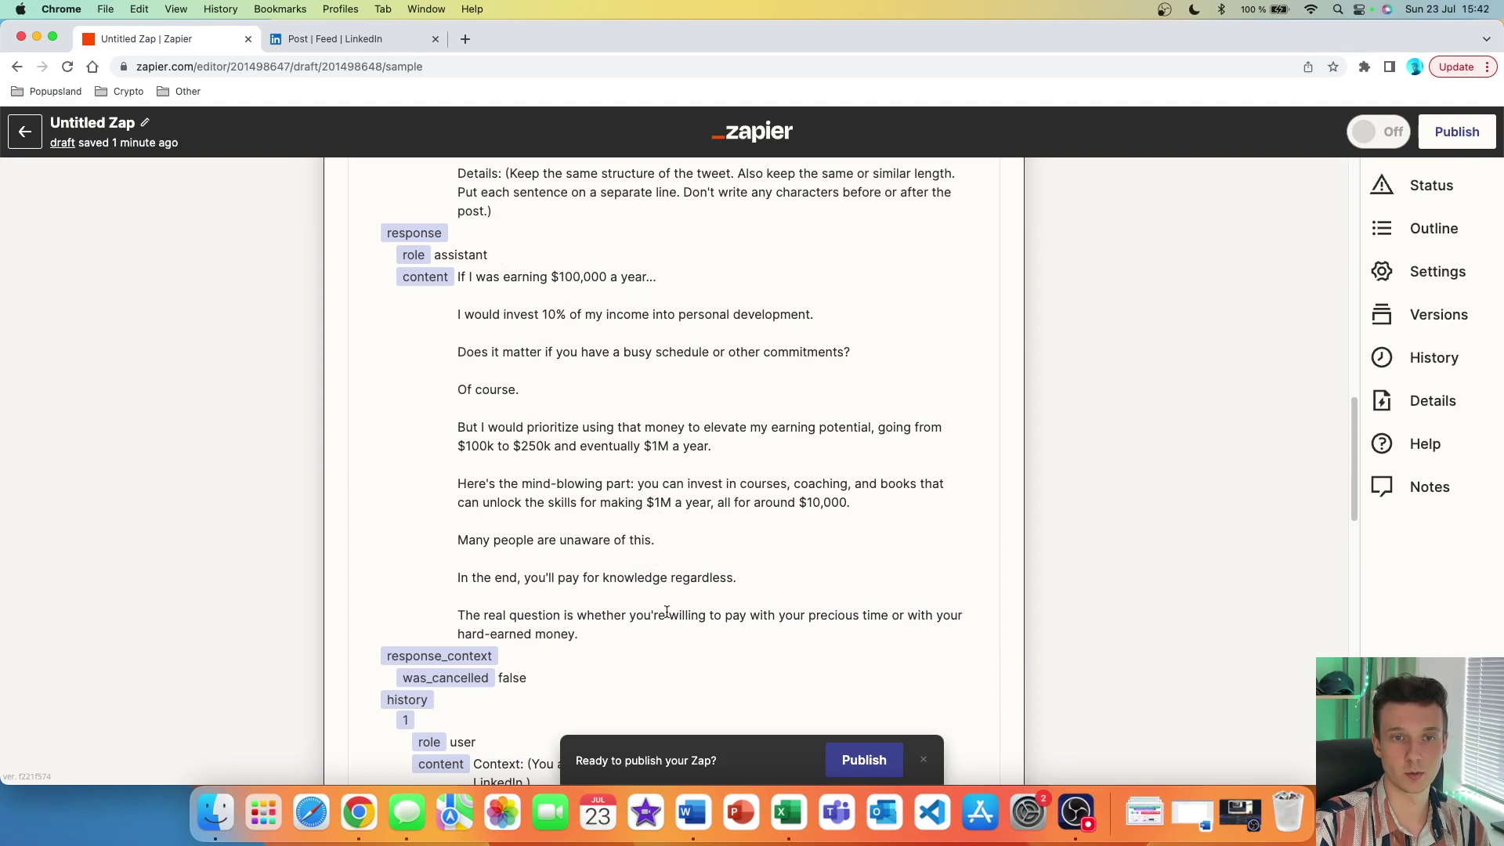
scroll(666, 571, down, 10)
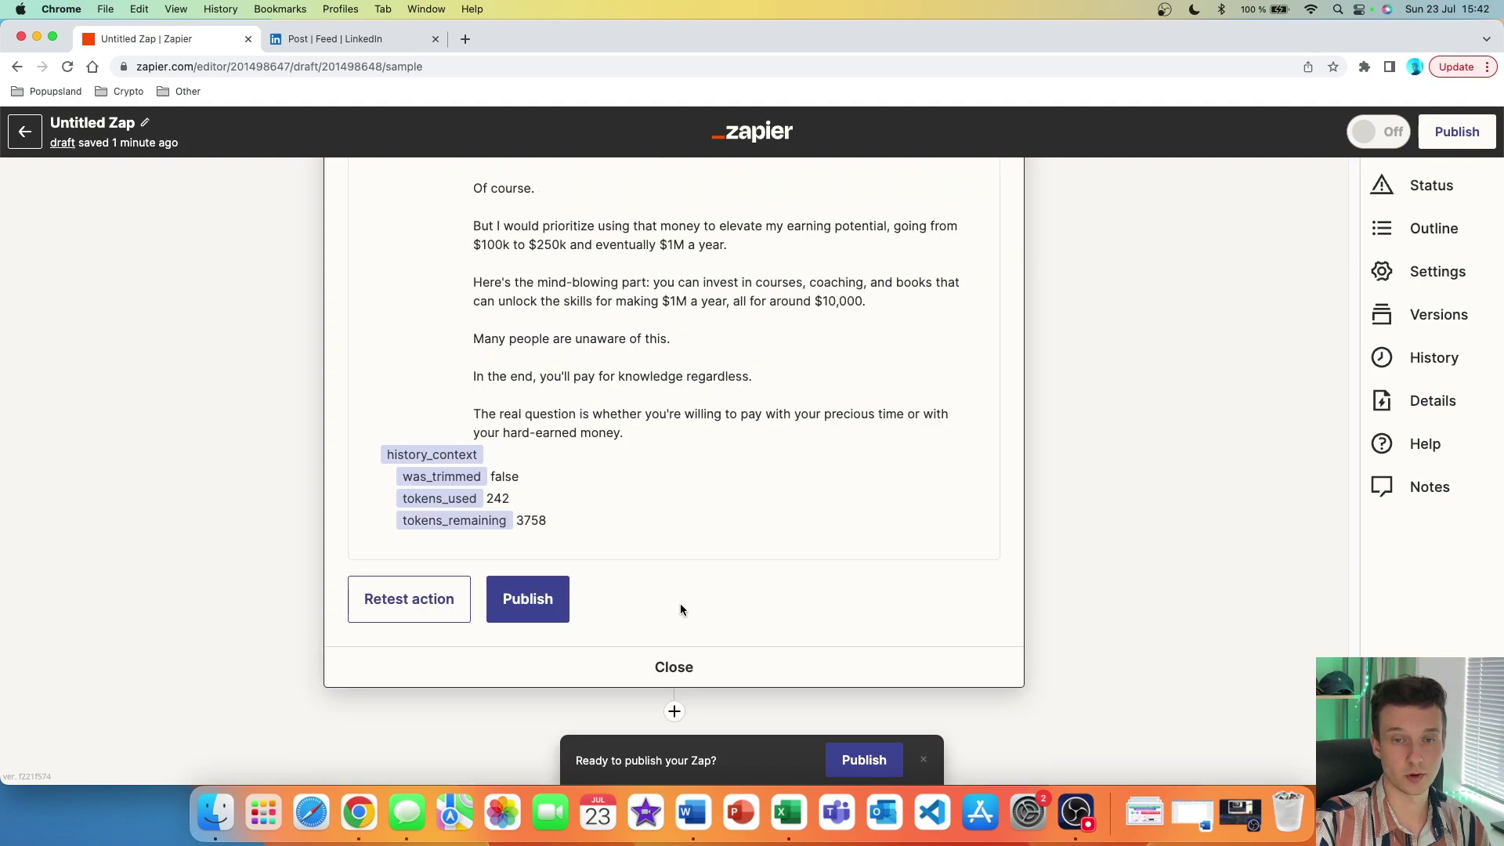
scroll(1081, 481, up, 10)
scroll(748, 644, down, 11)
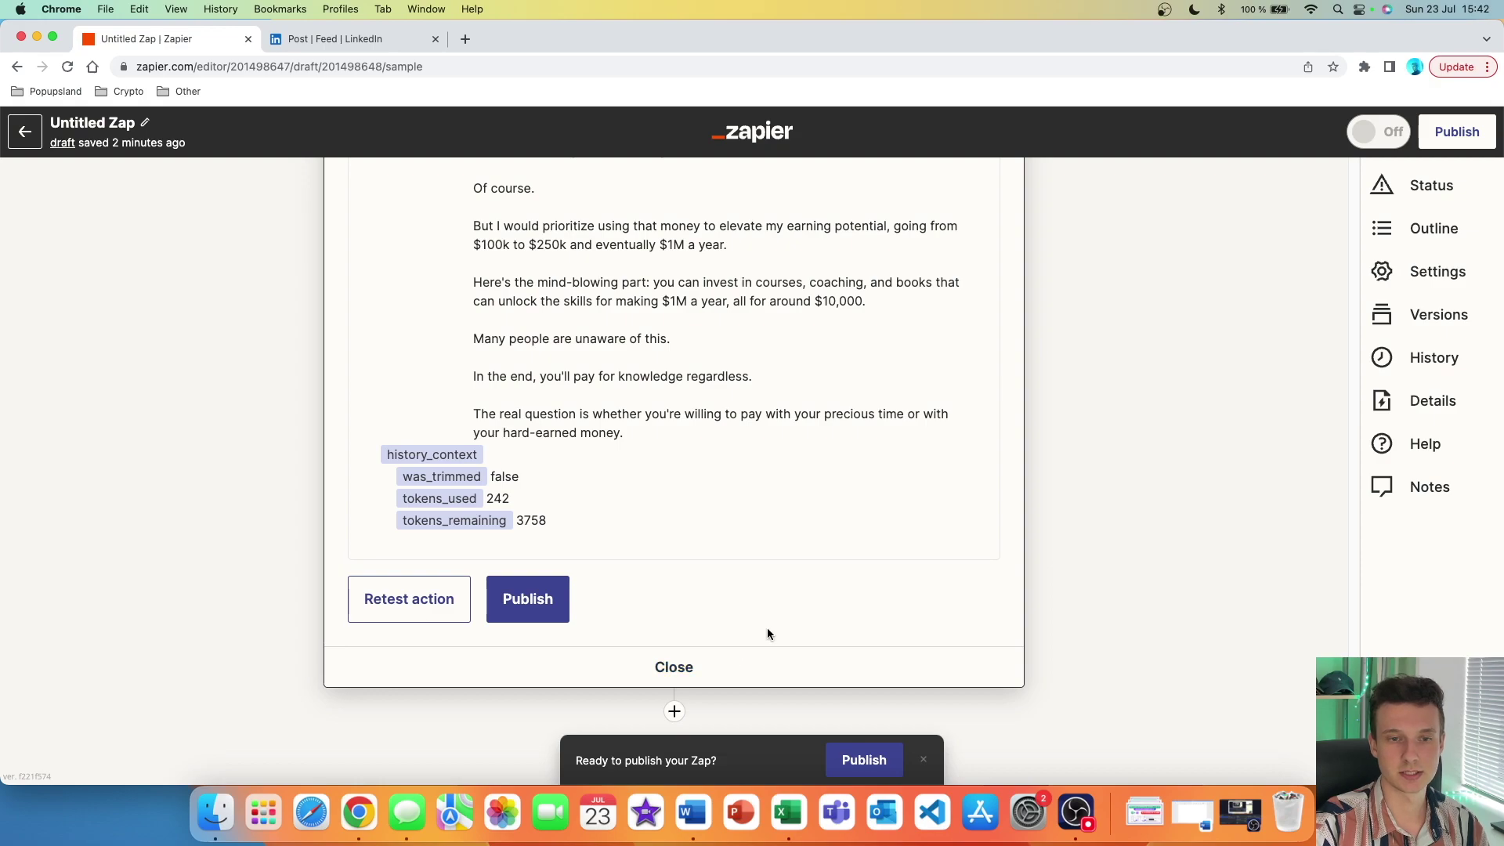
click(675, 712)
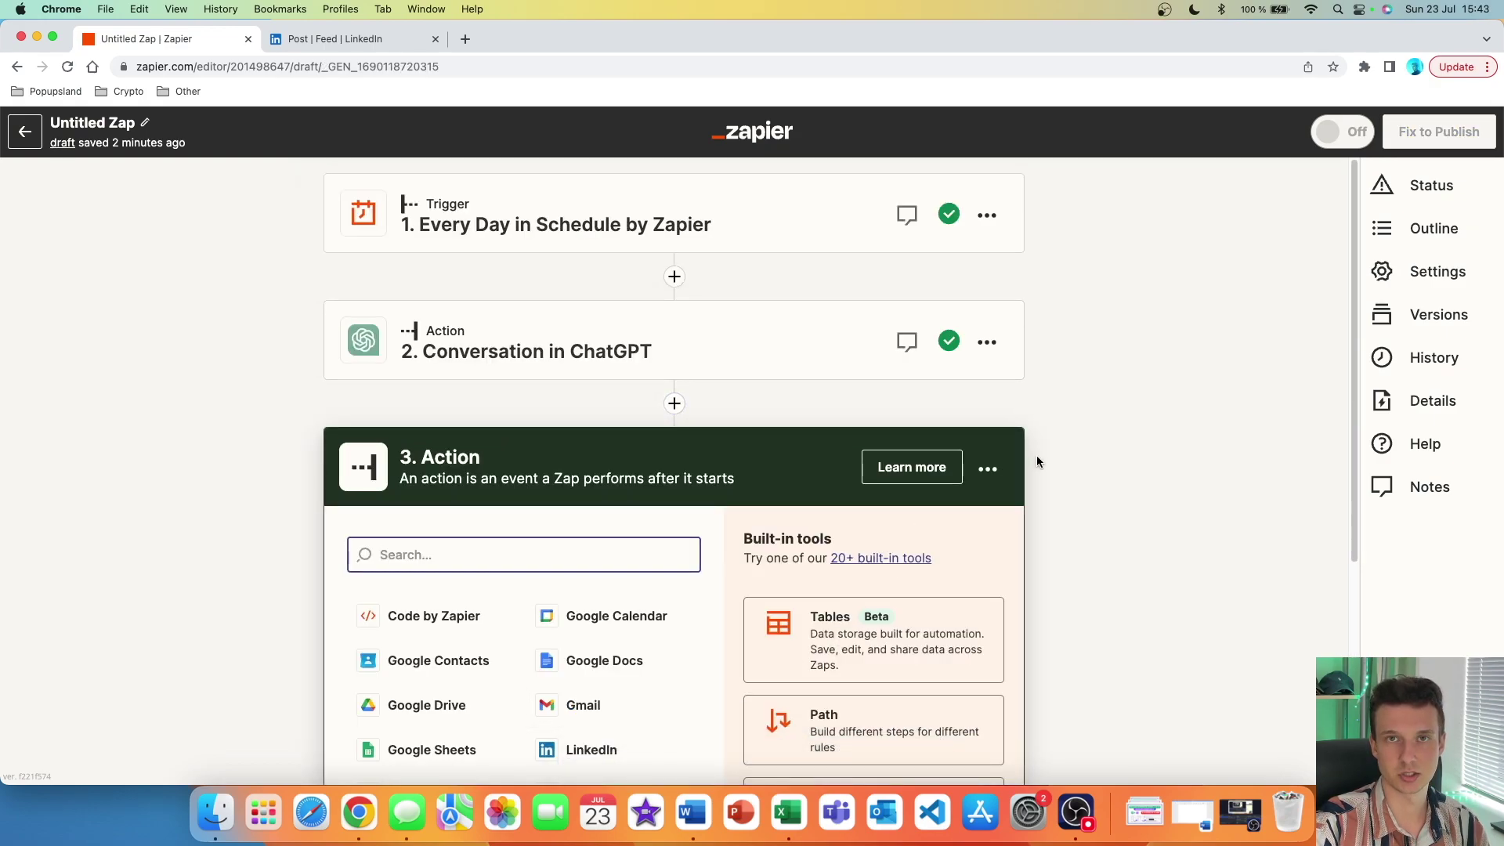
- Search 'linked' and pick LinkedIn as the third step's app
text(linked)
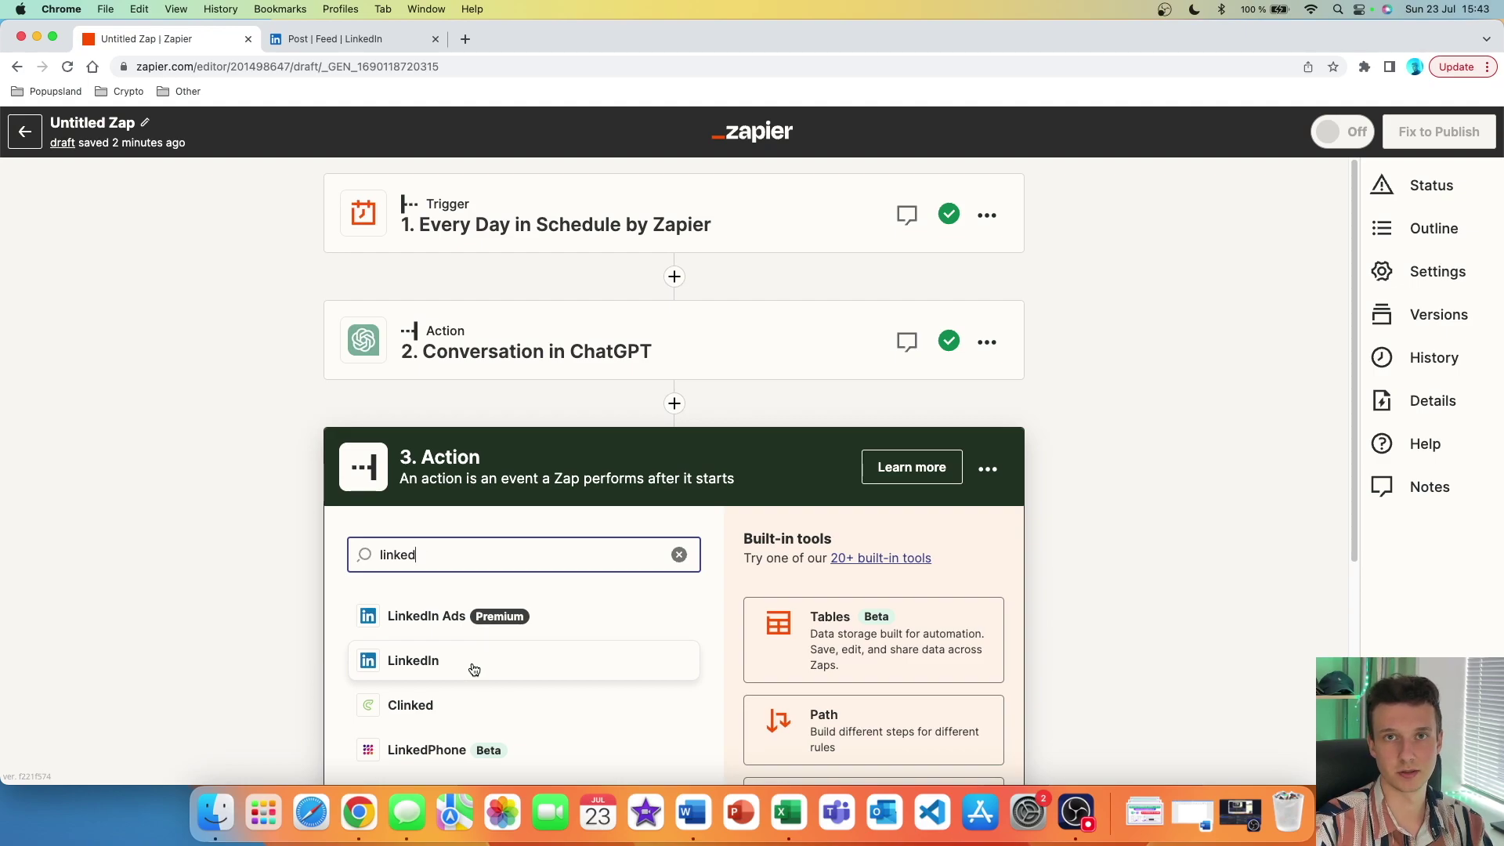
click(474, 667)
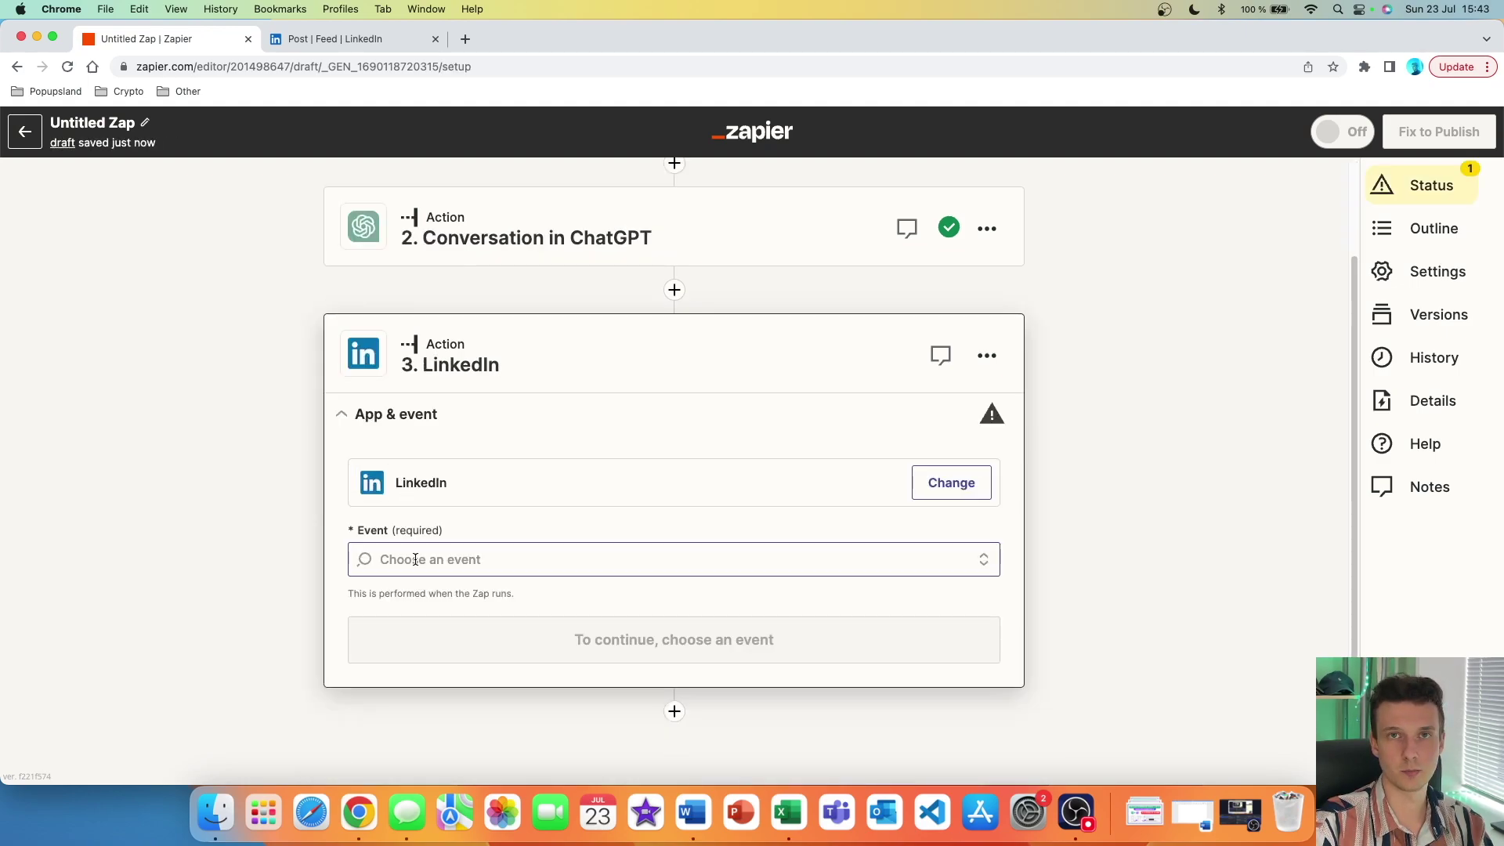
- Set the LinkedIn step's event to Create Share Update and confirm it
click(603, 558)
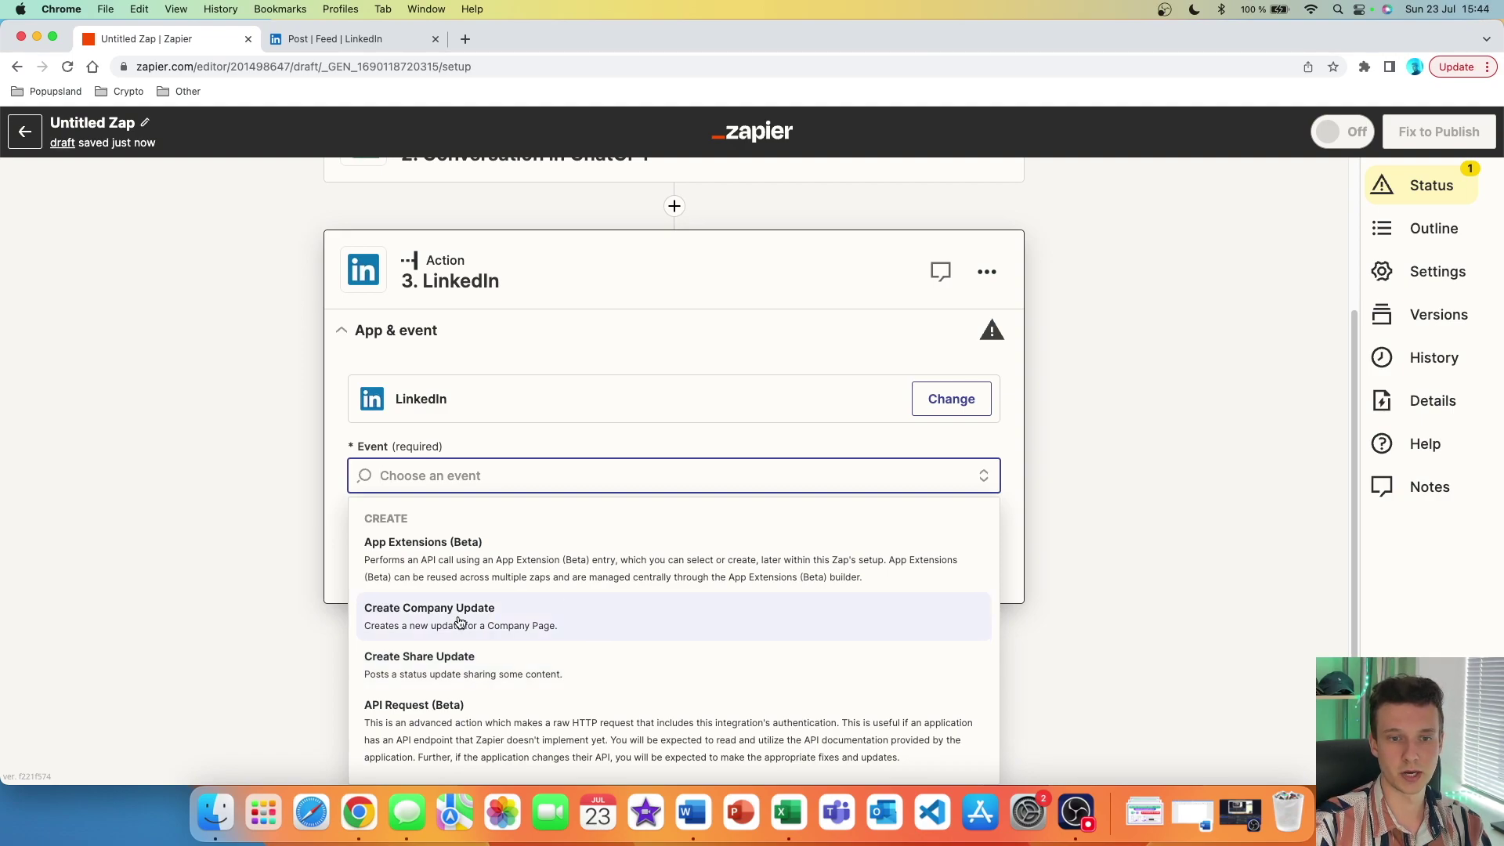
click(623, 672)
click(733, 594)
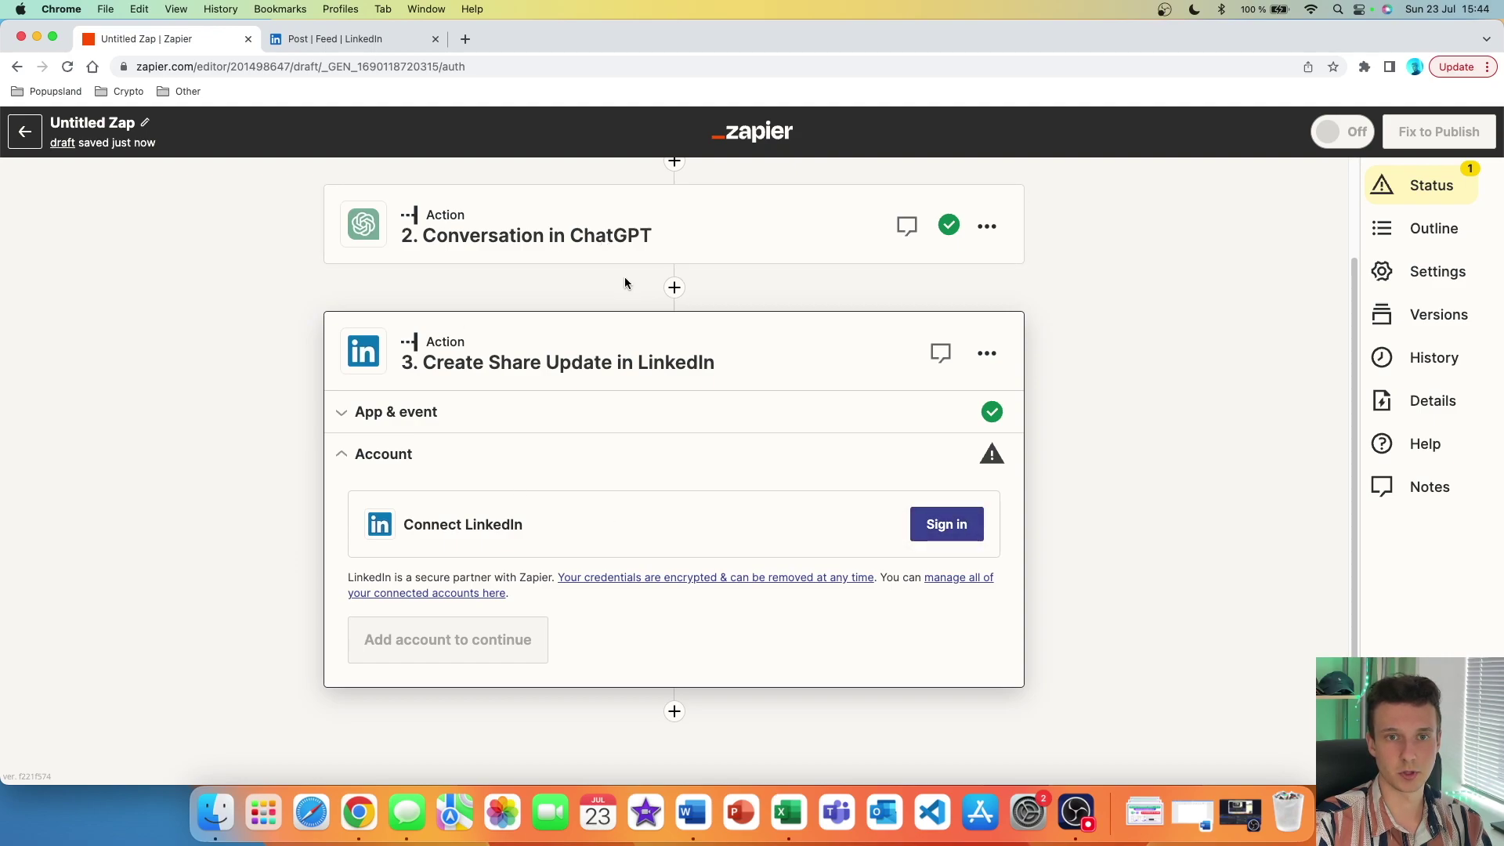
- Start the LinkedIn sign-in, then close the login window without signing in
click(944, 531)
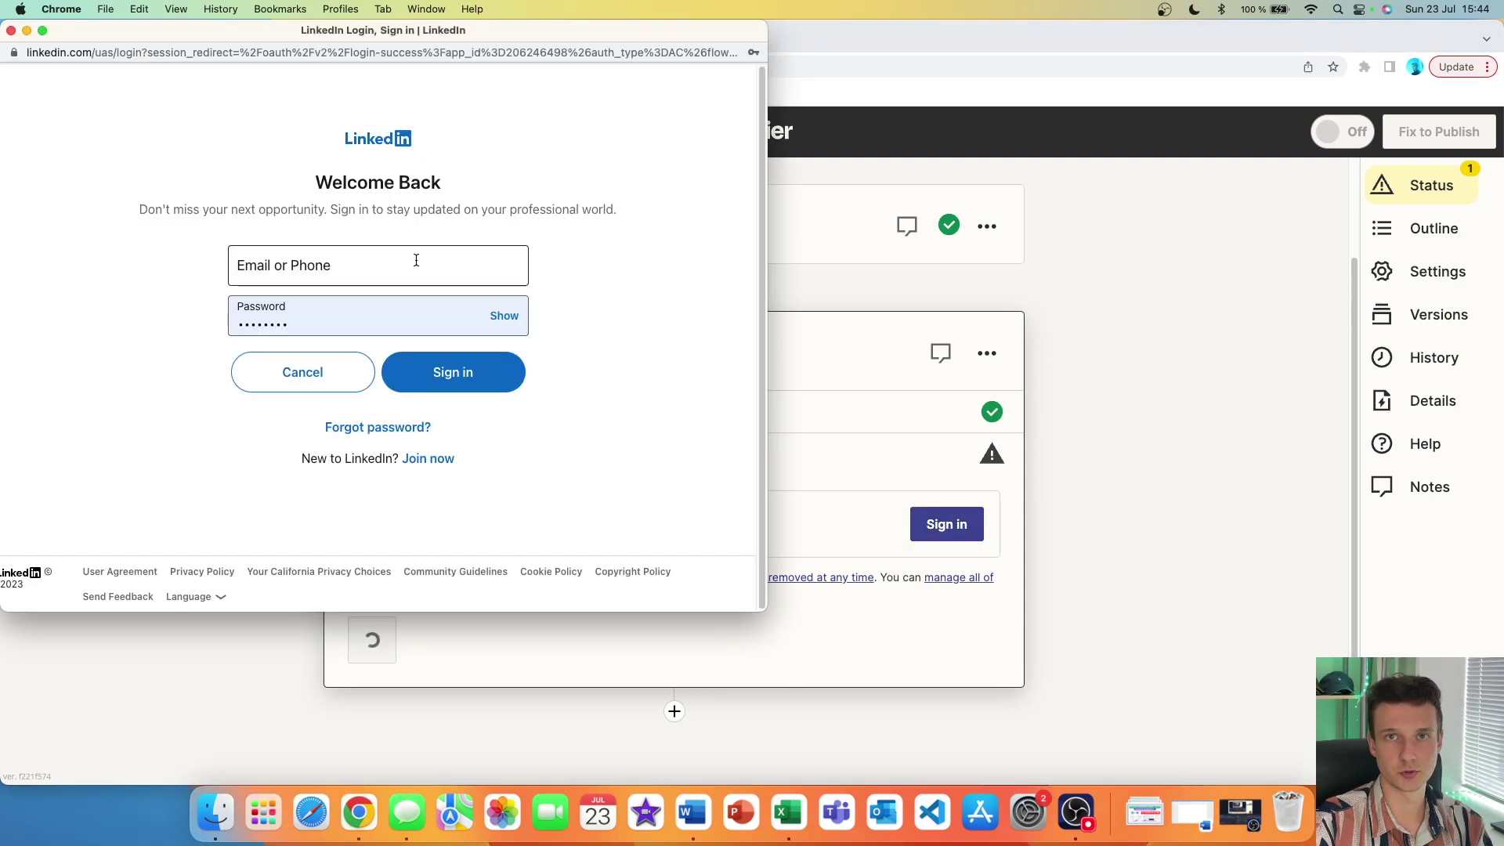
key(super+w)
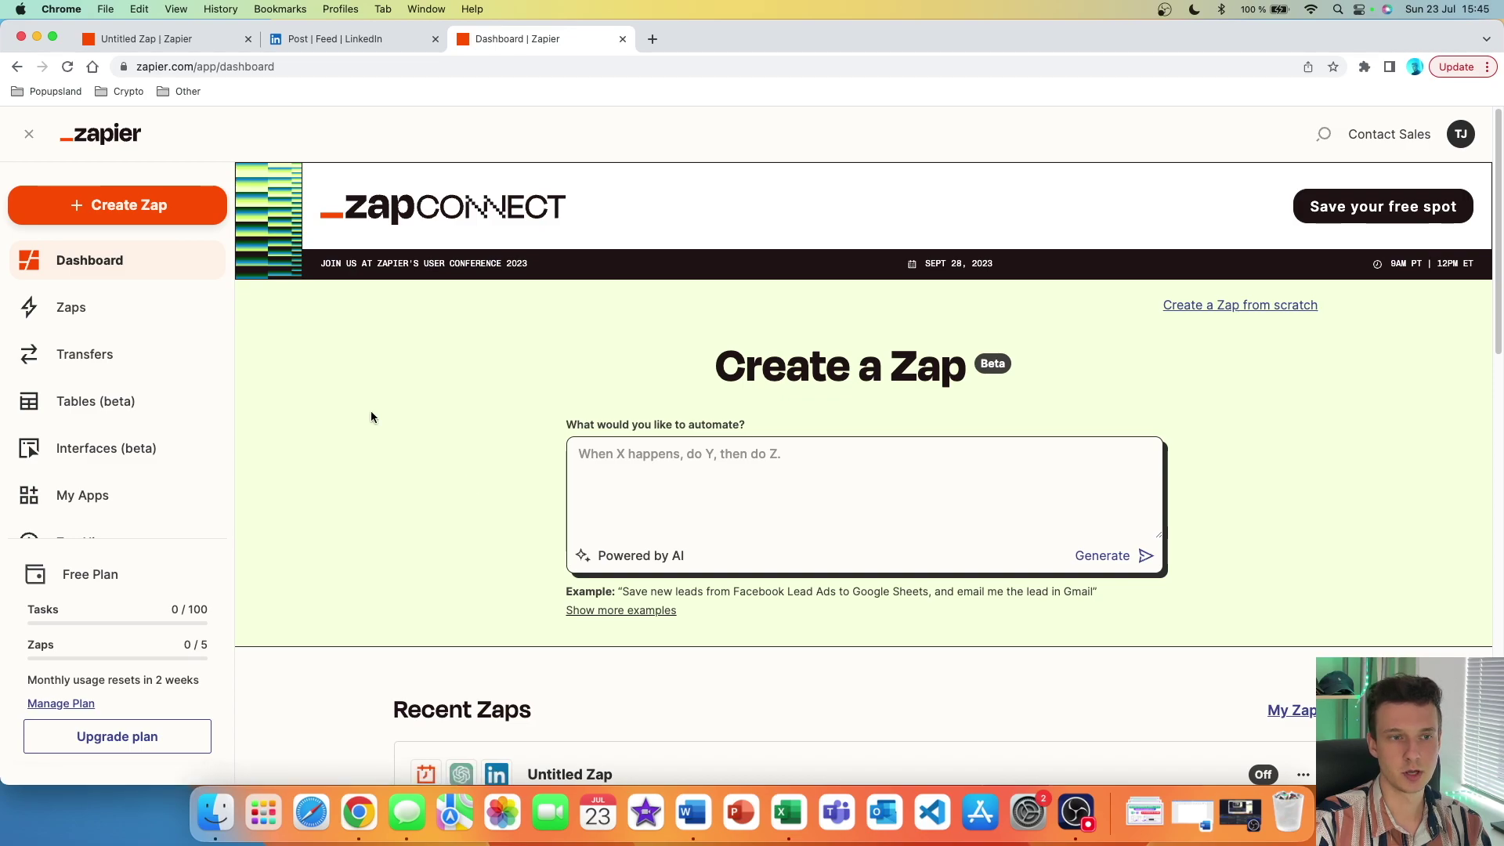
- In My Apps, add a new connection by searching 'linkedin' and choosing LinkedIn
scroll(86, 470, down, 3)
click(95, 373)
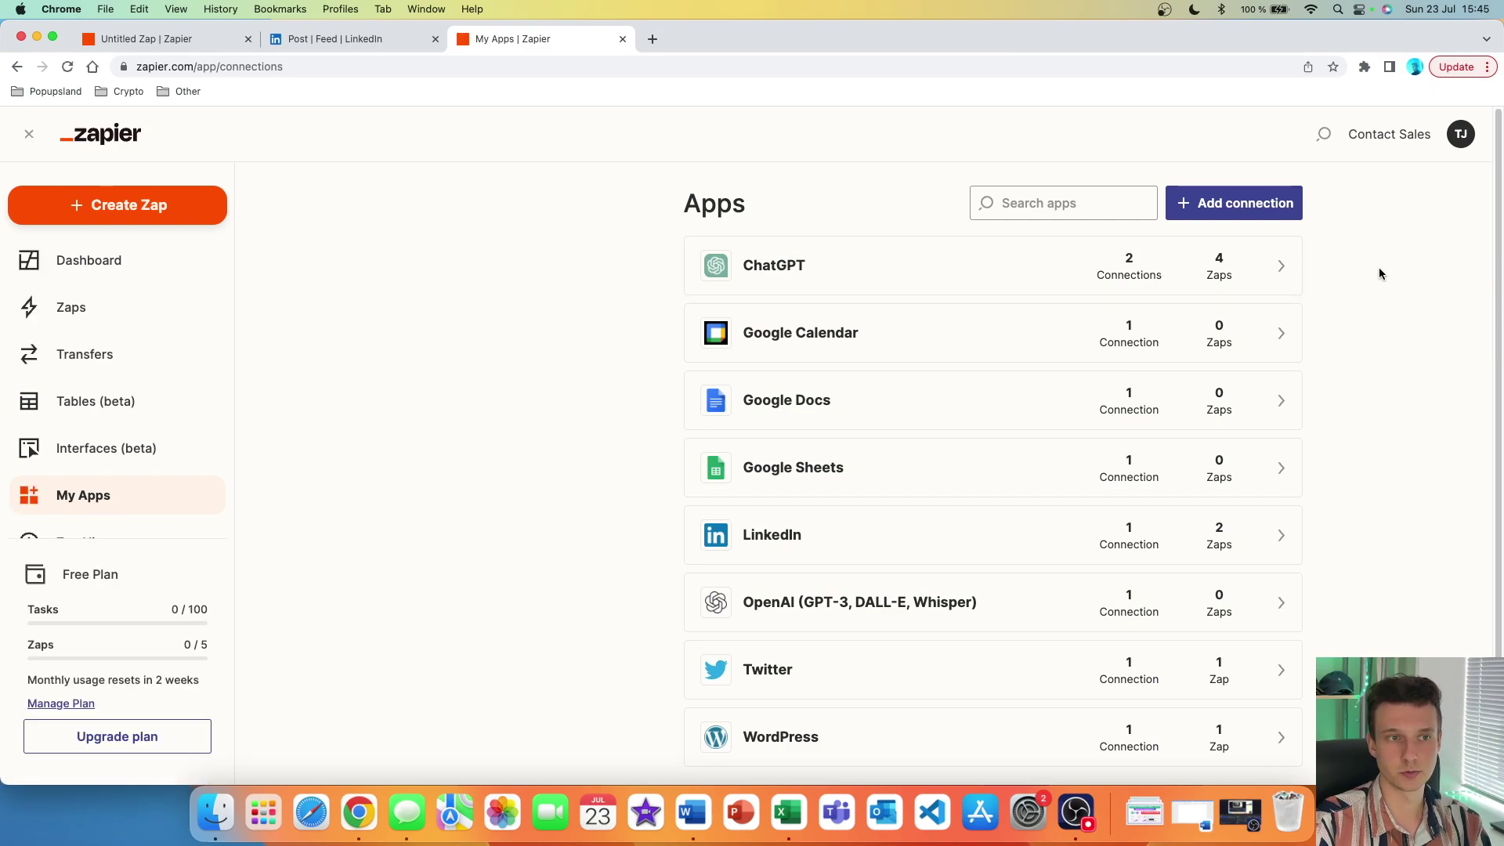
click(1275, 223)
text(linkedin)
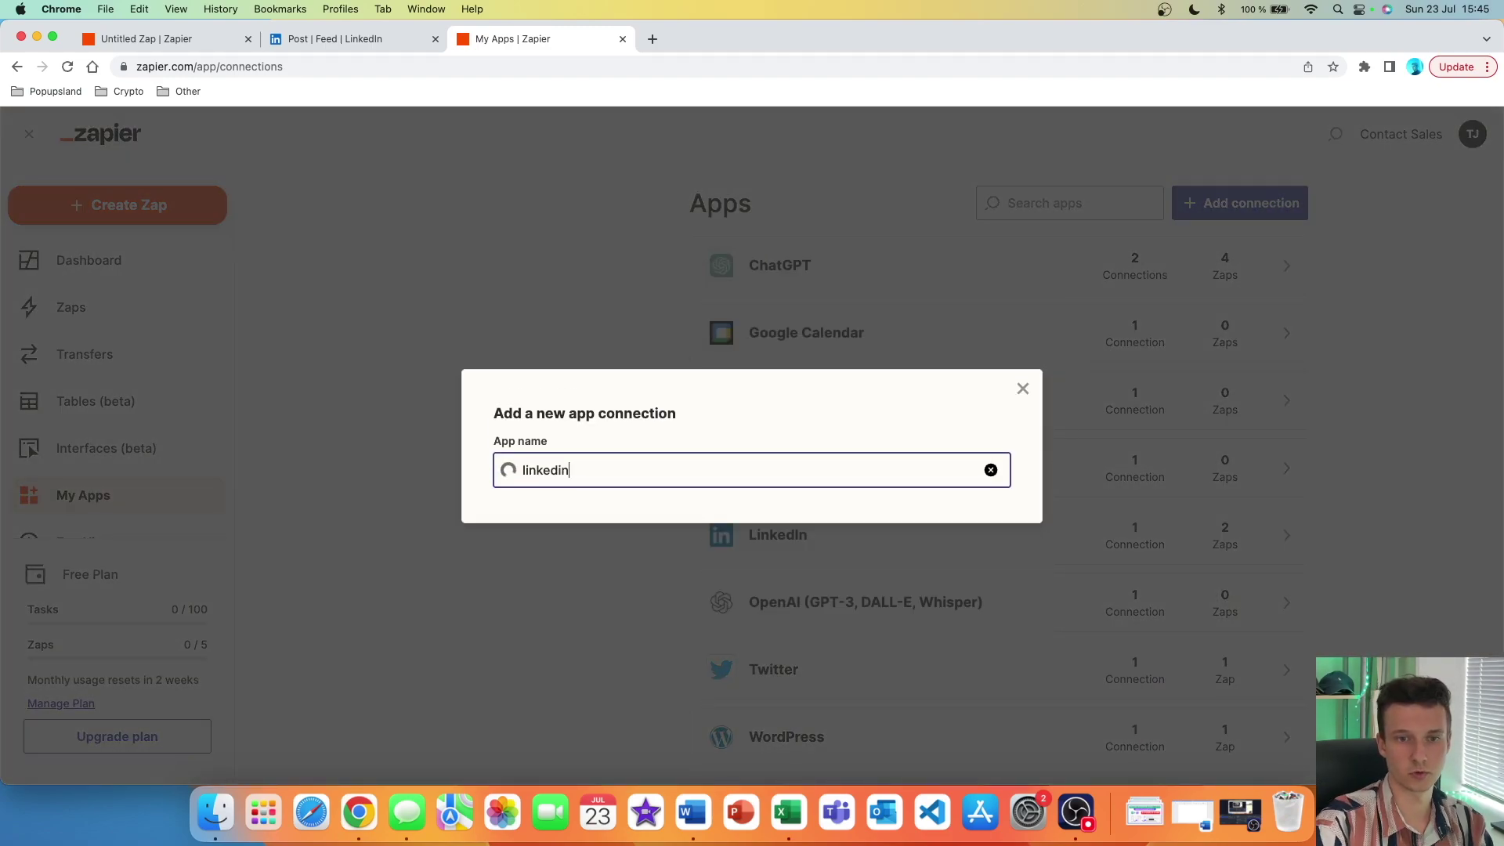
click(564, 517)
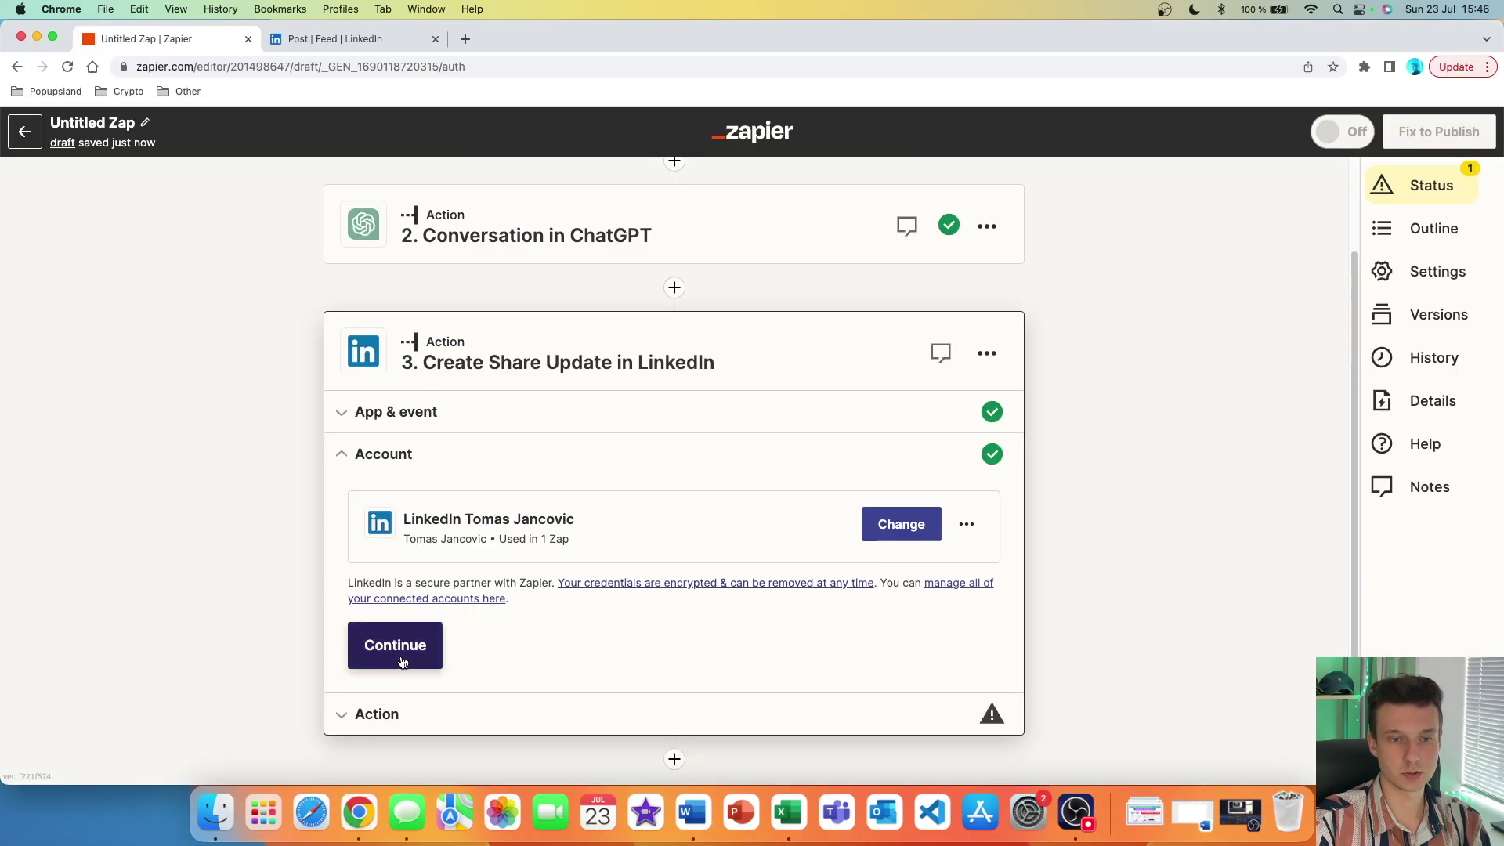
- Confirm the LinkedIn account, rename the ChatGPT step 'Viral post', and expand the LinkedIn Action fields
click(392, 647)
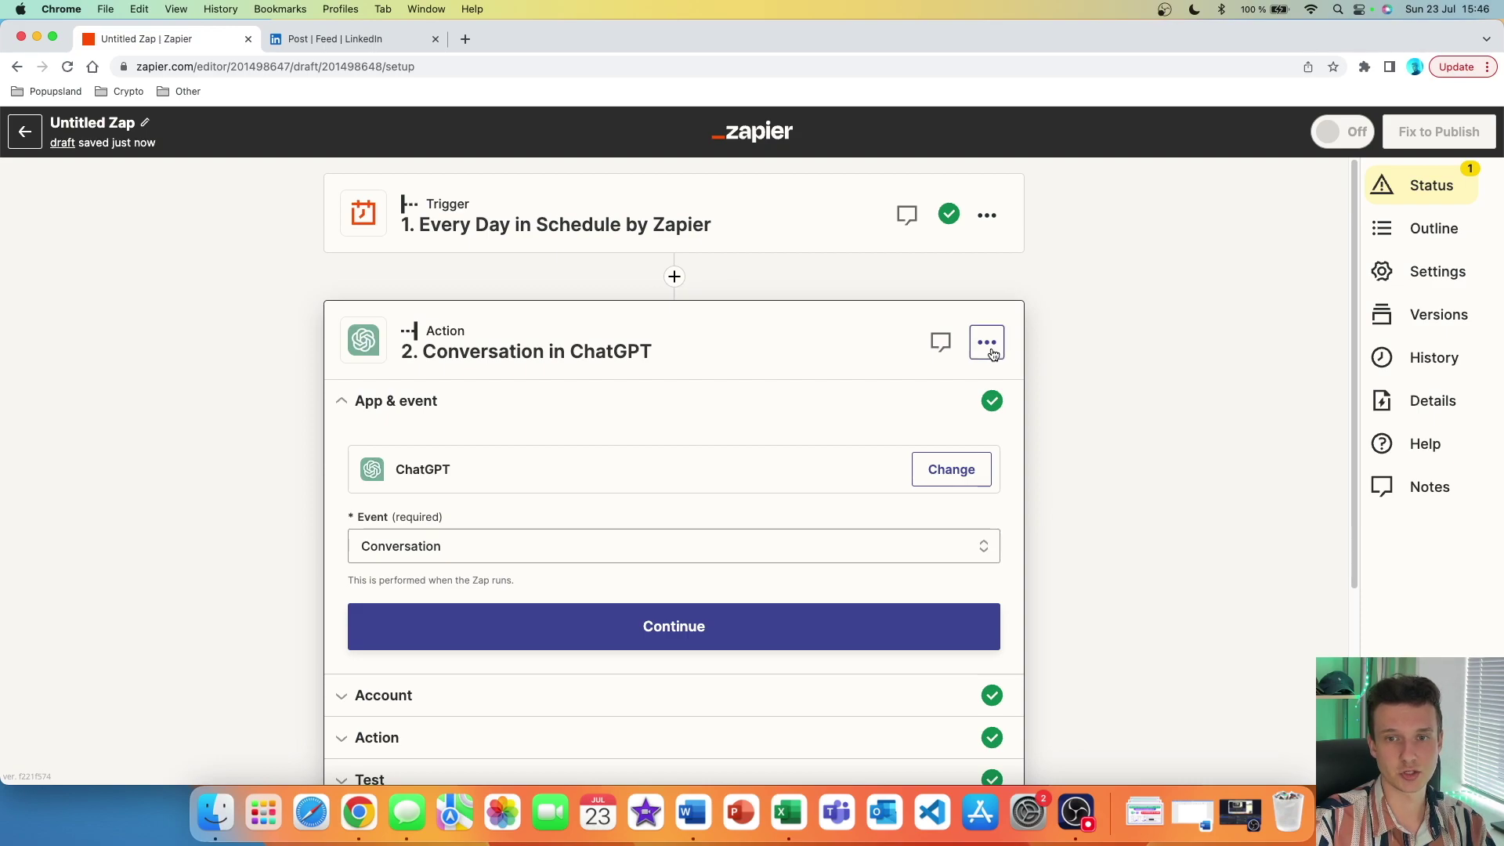
click(989, 345)
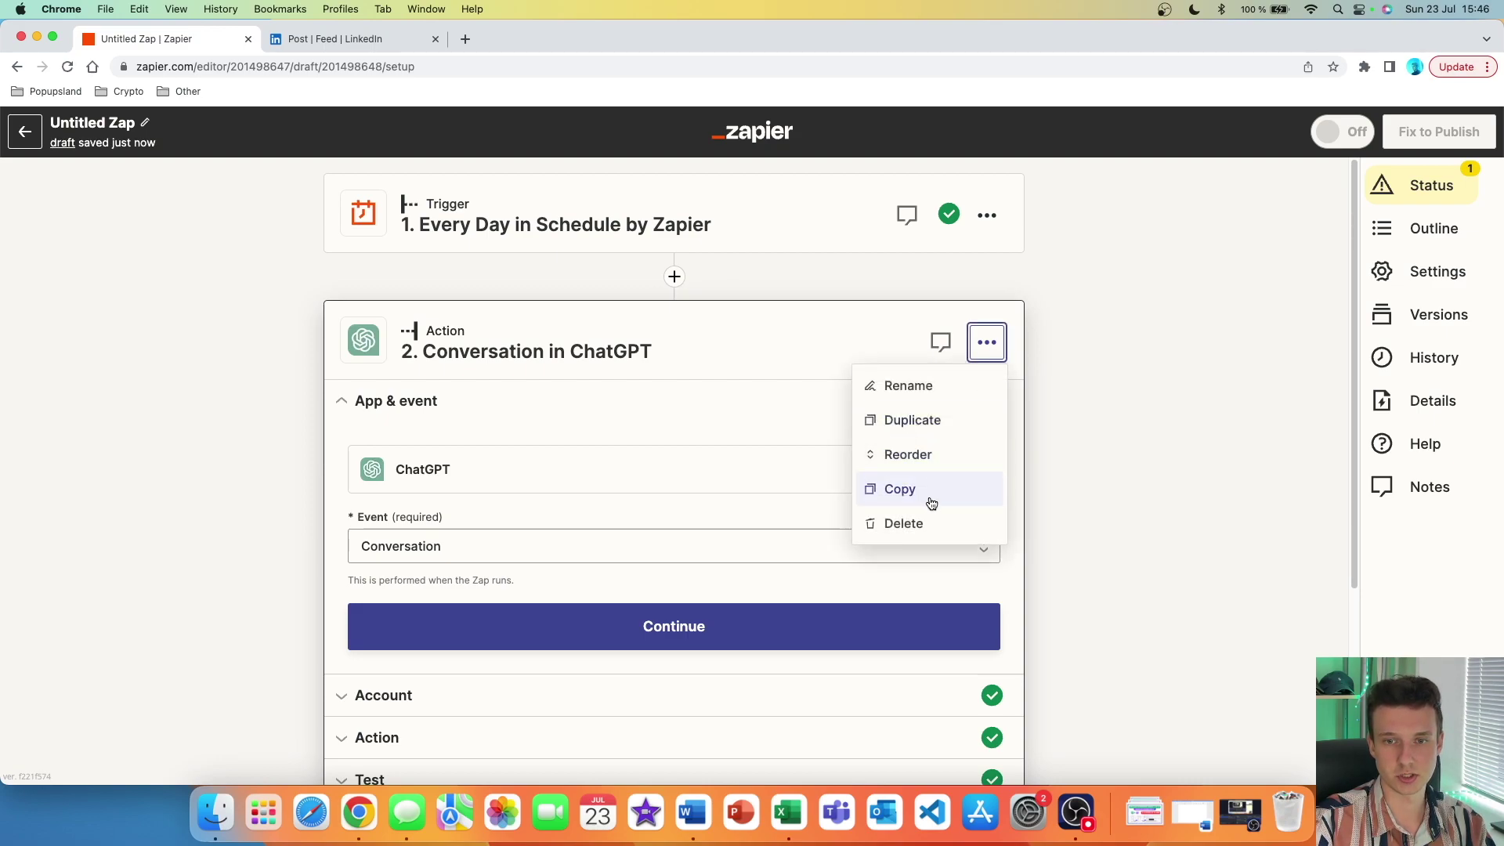
click(932, 387)
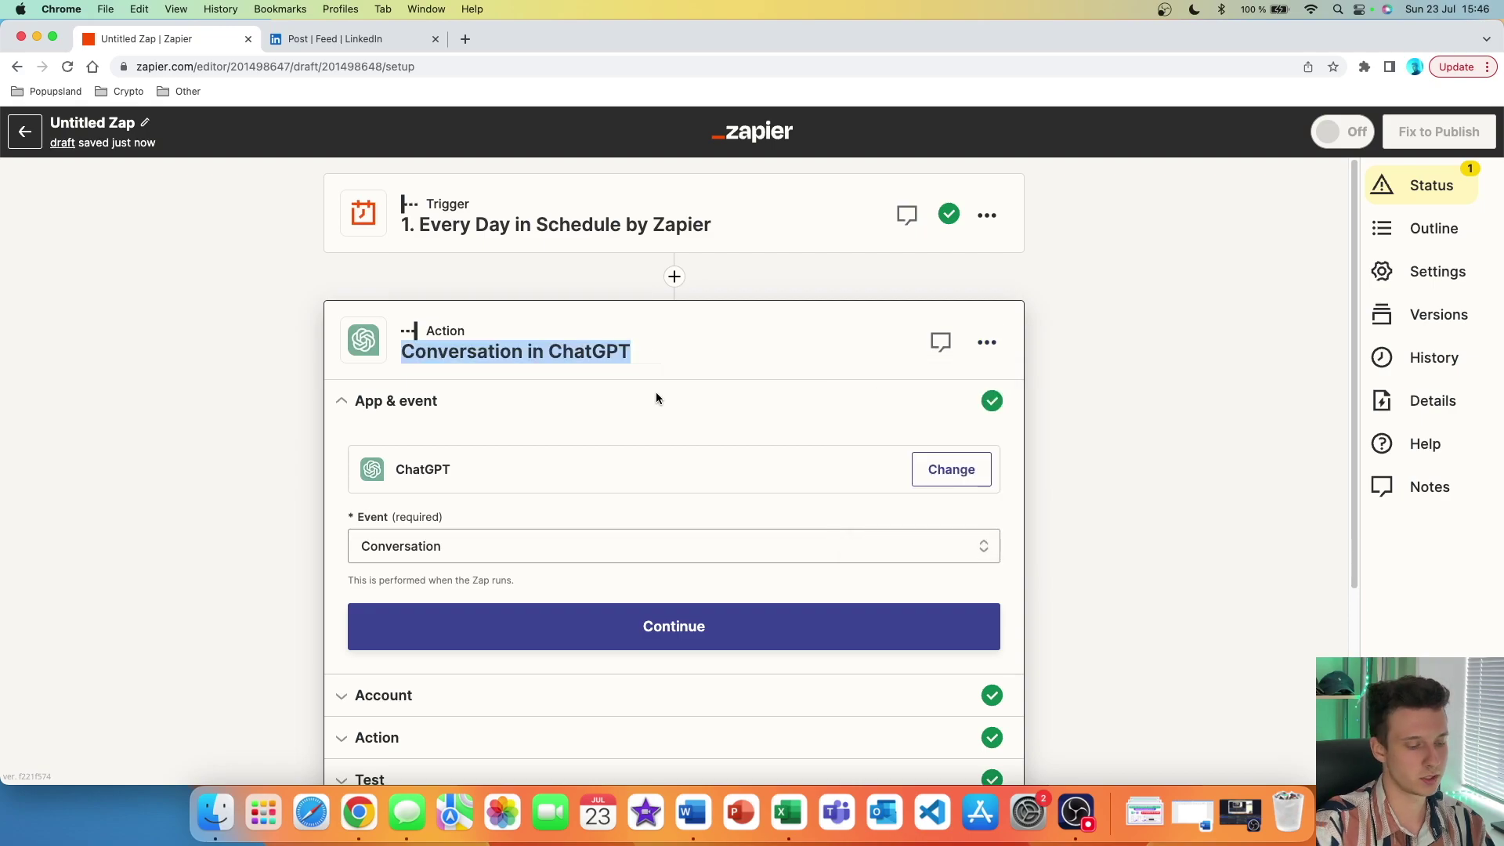
text(Viral post)
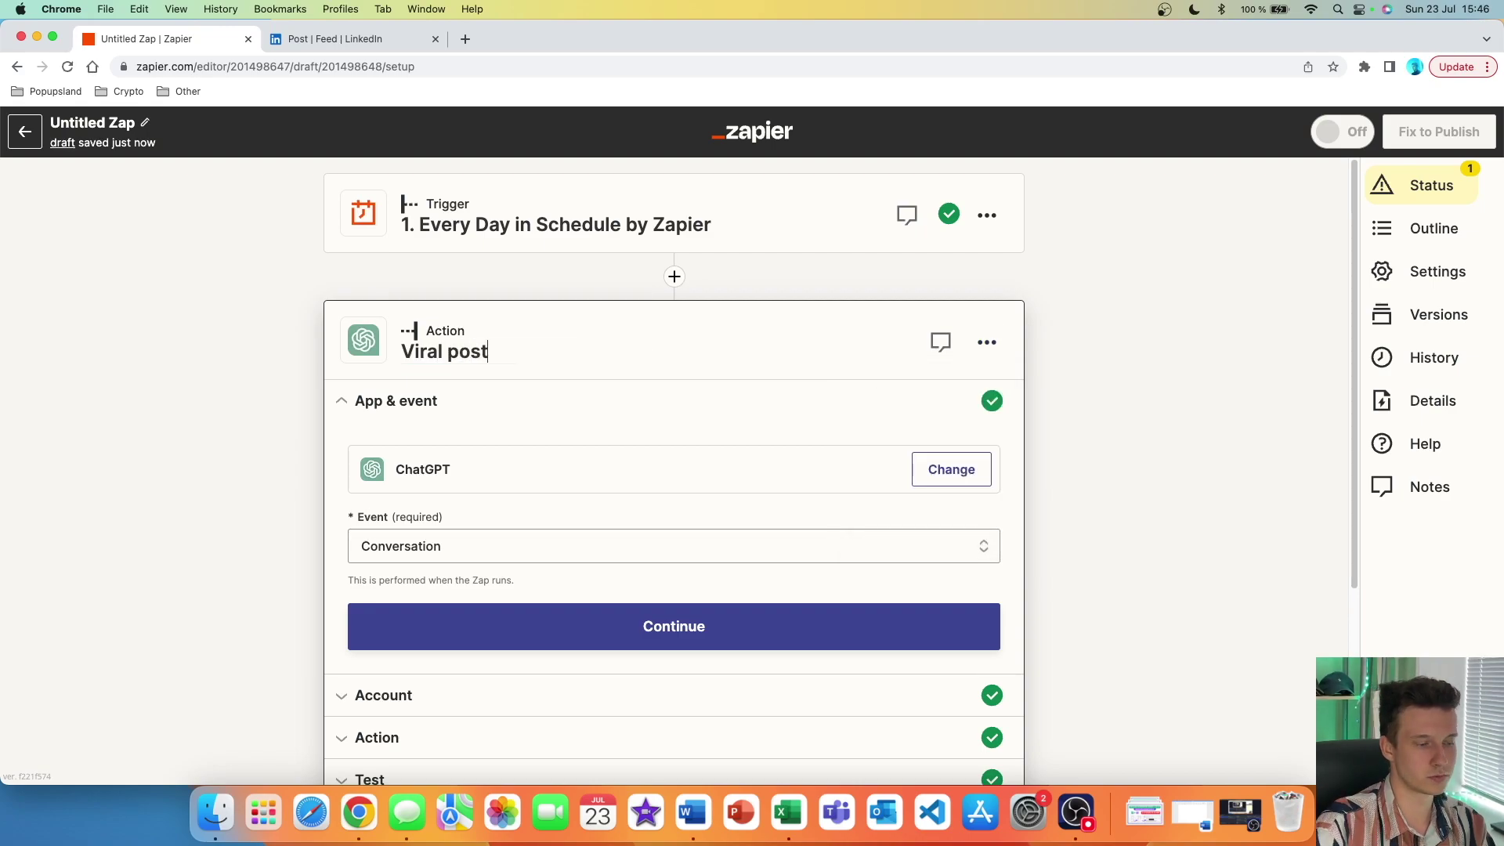
key(Return)
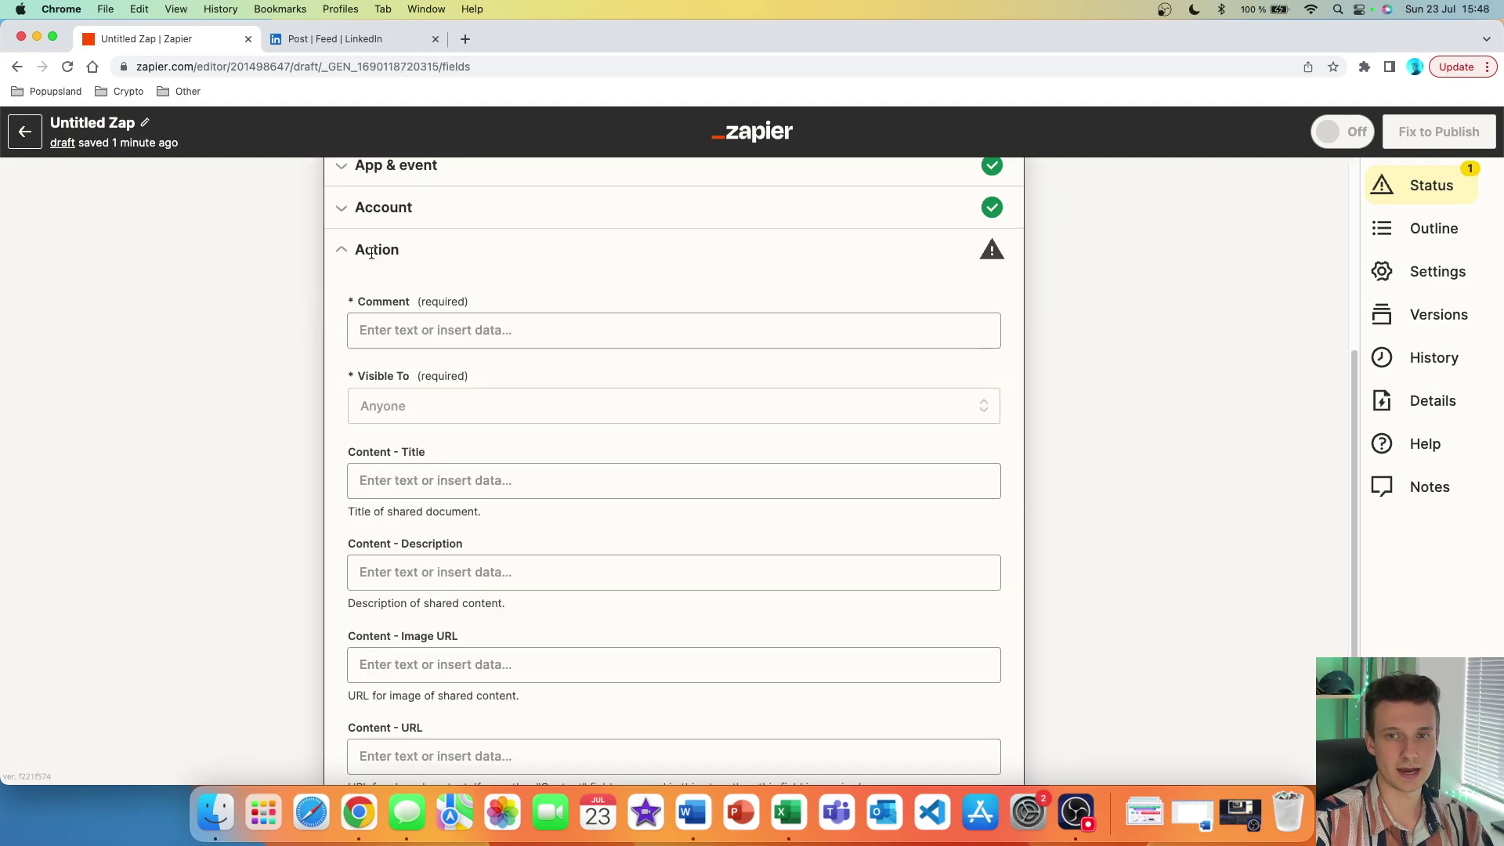
click(423, 319)
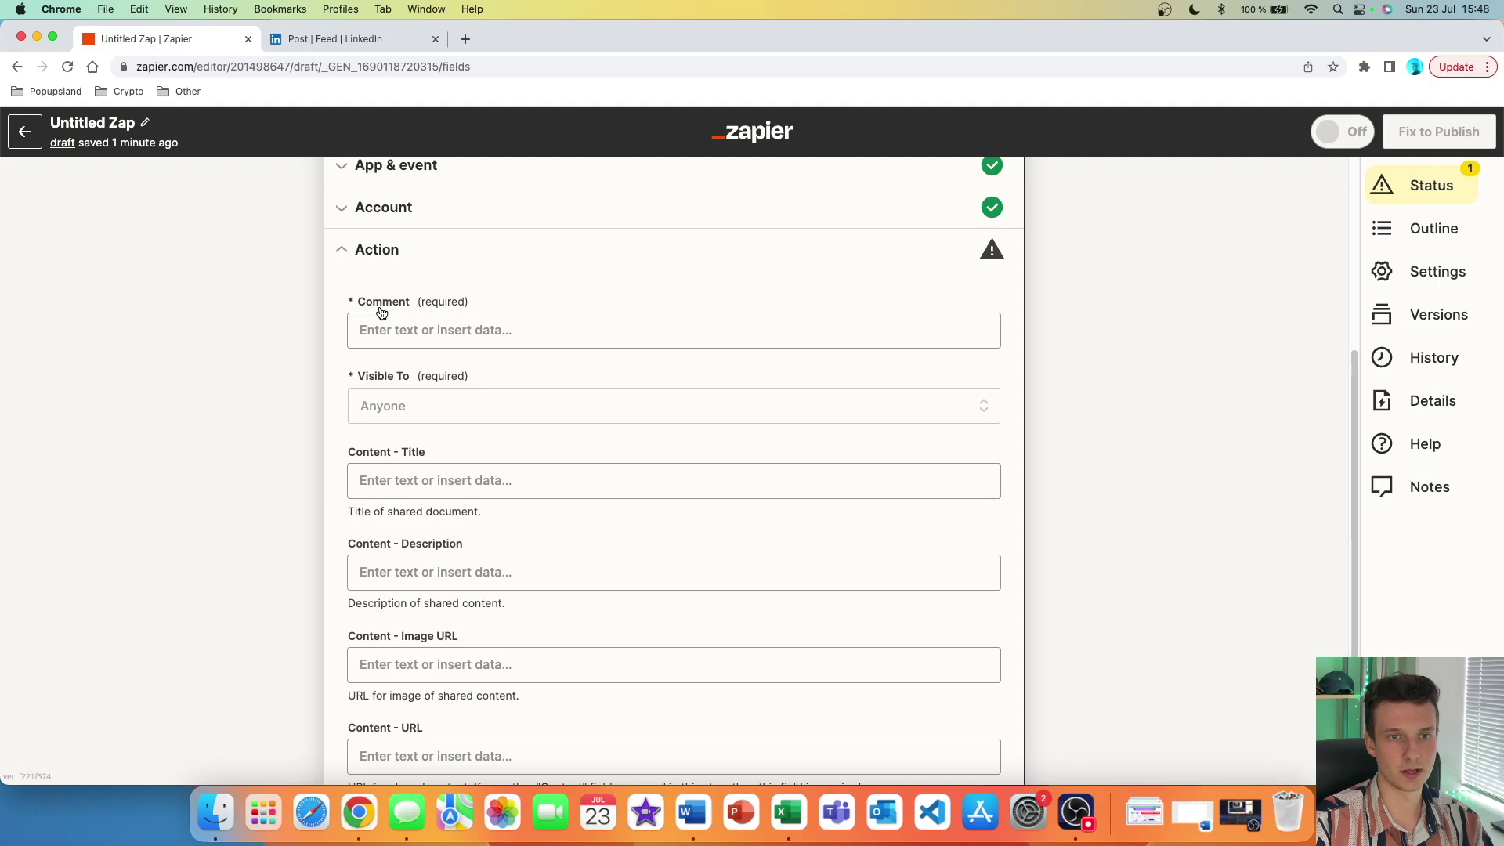
- Insert the Viral post step's Assistant Response Message into the LinkedIn Comment field
click(418, 333)
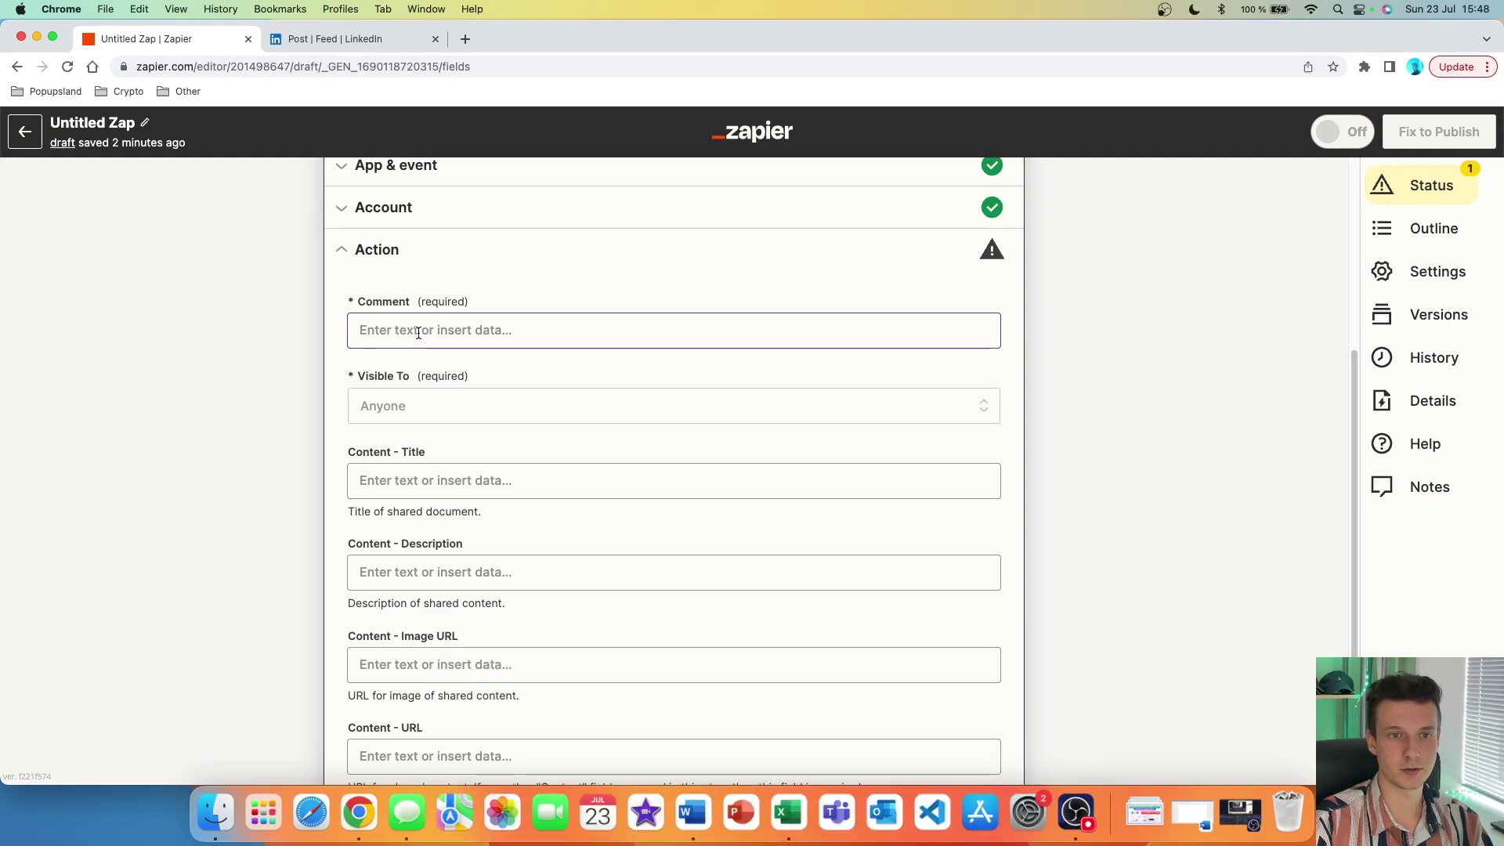
click(418, 333)
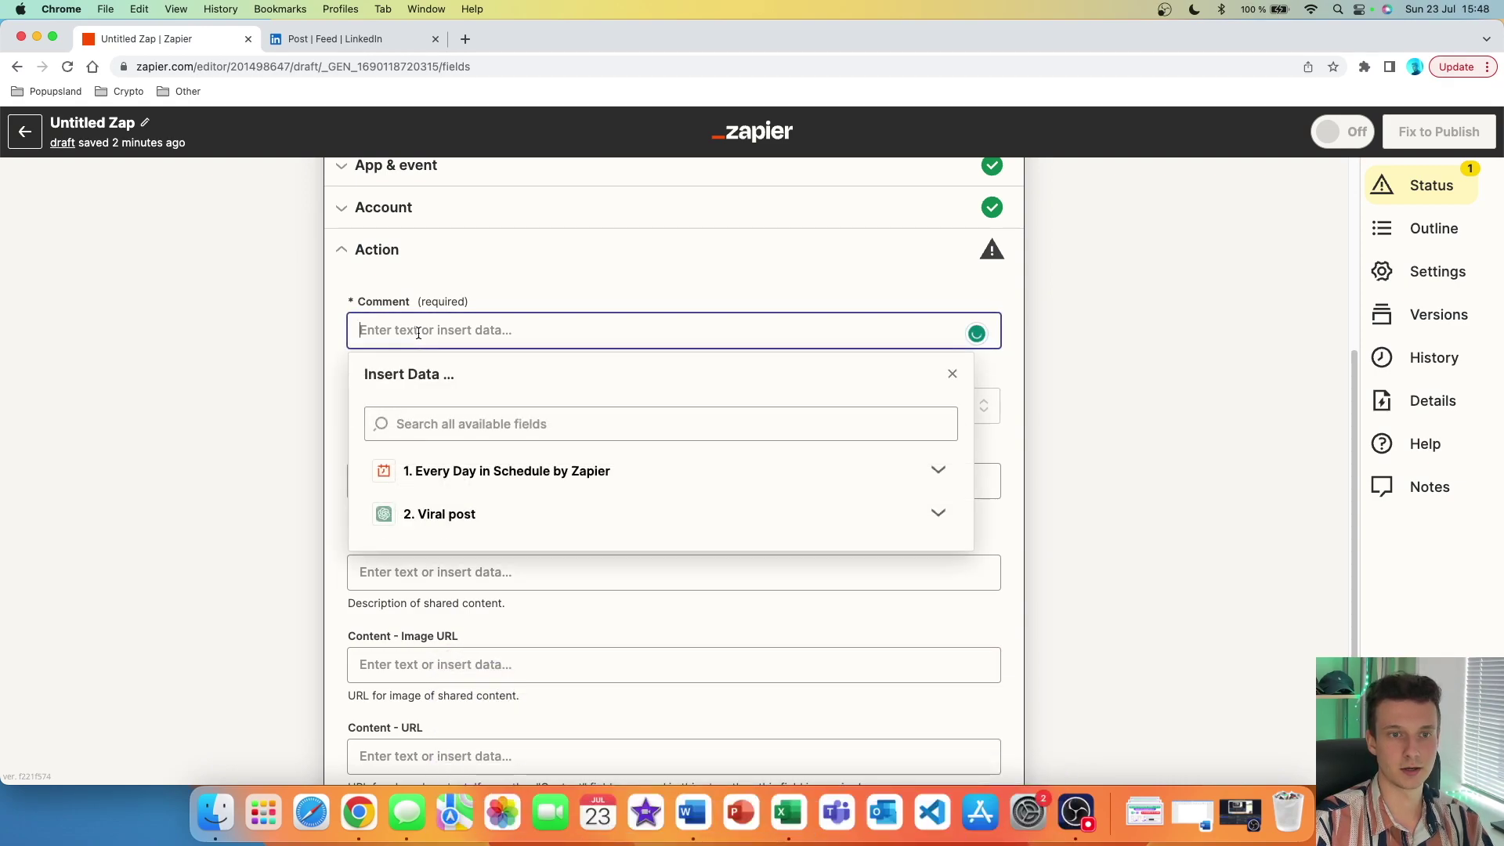
click(570, 514)
scroll(722, 629, down, 3)
scroll(722, 629, down, 5)
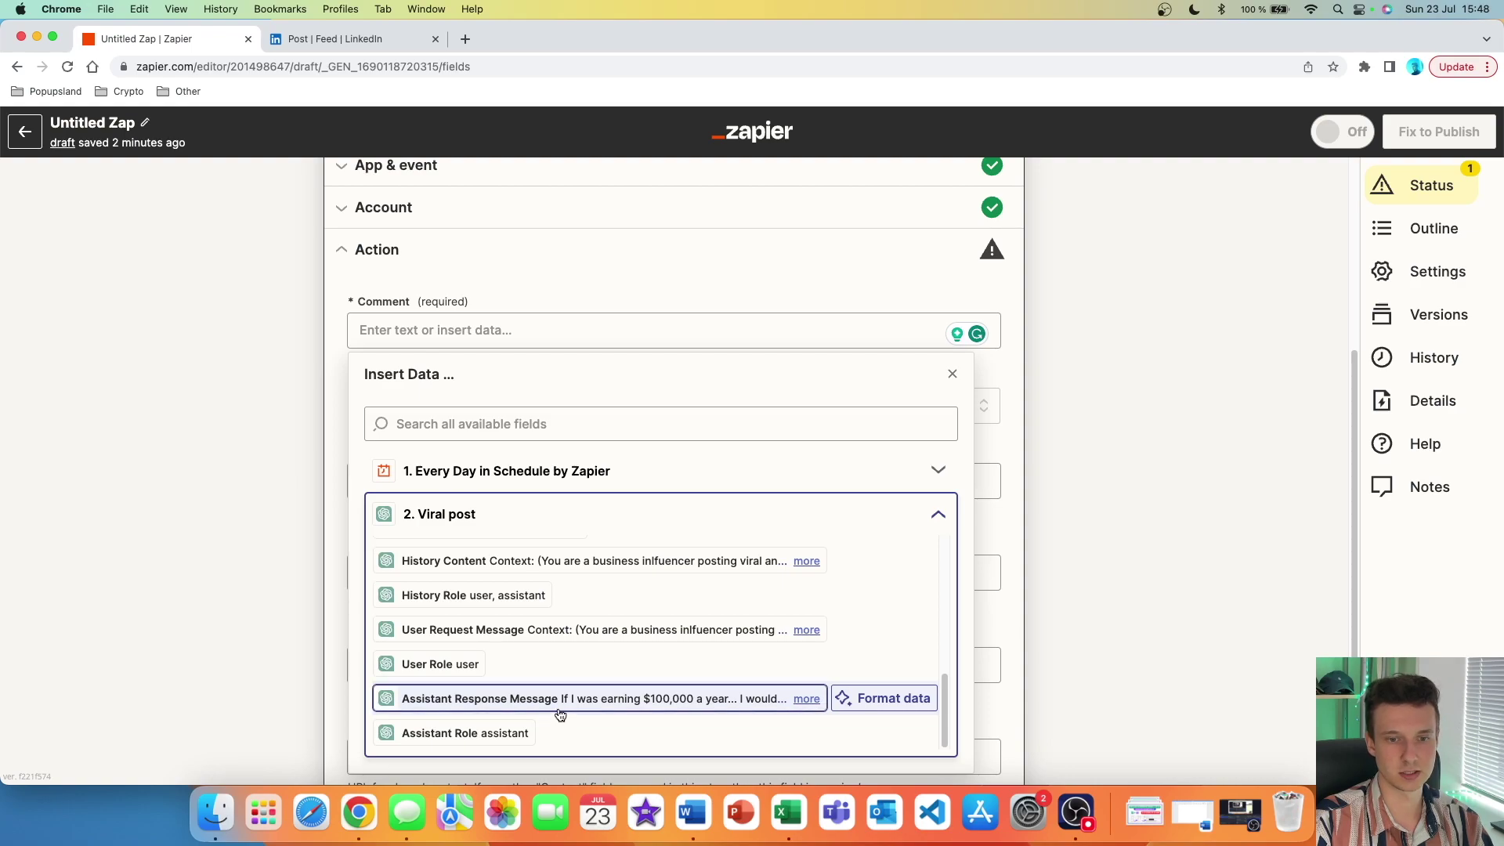
click(807, 699)
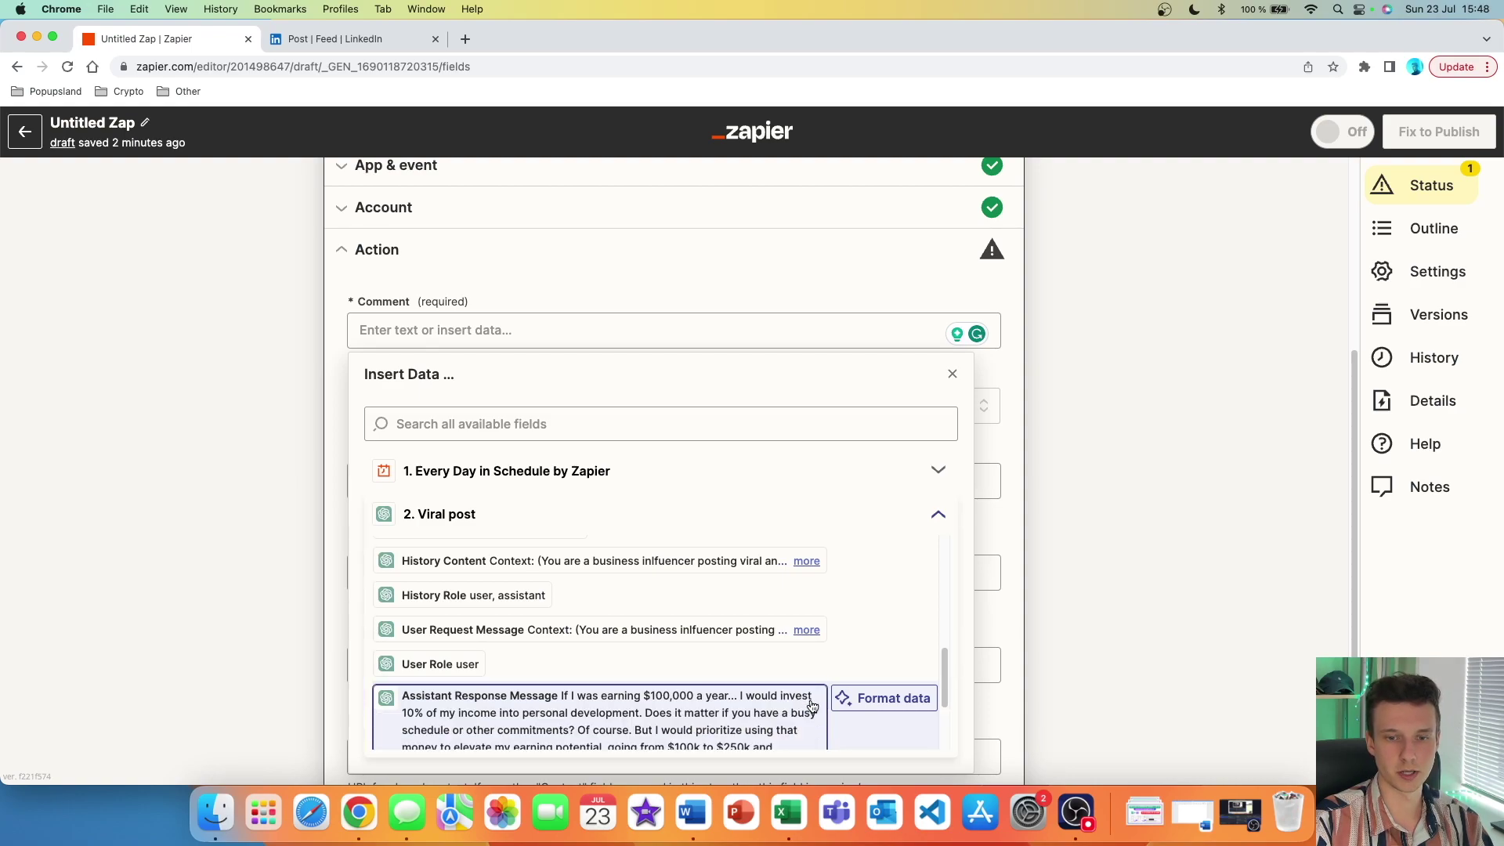
scroll(812, 704, down, 2)
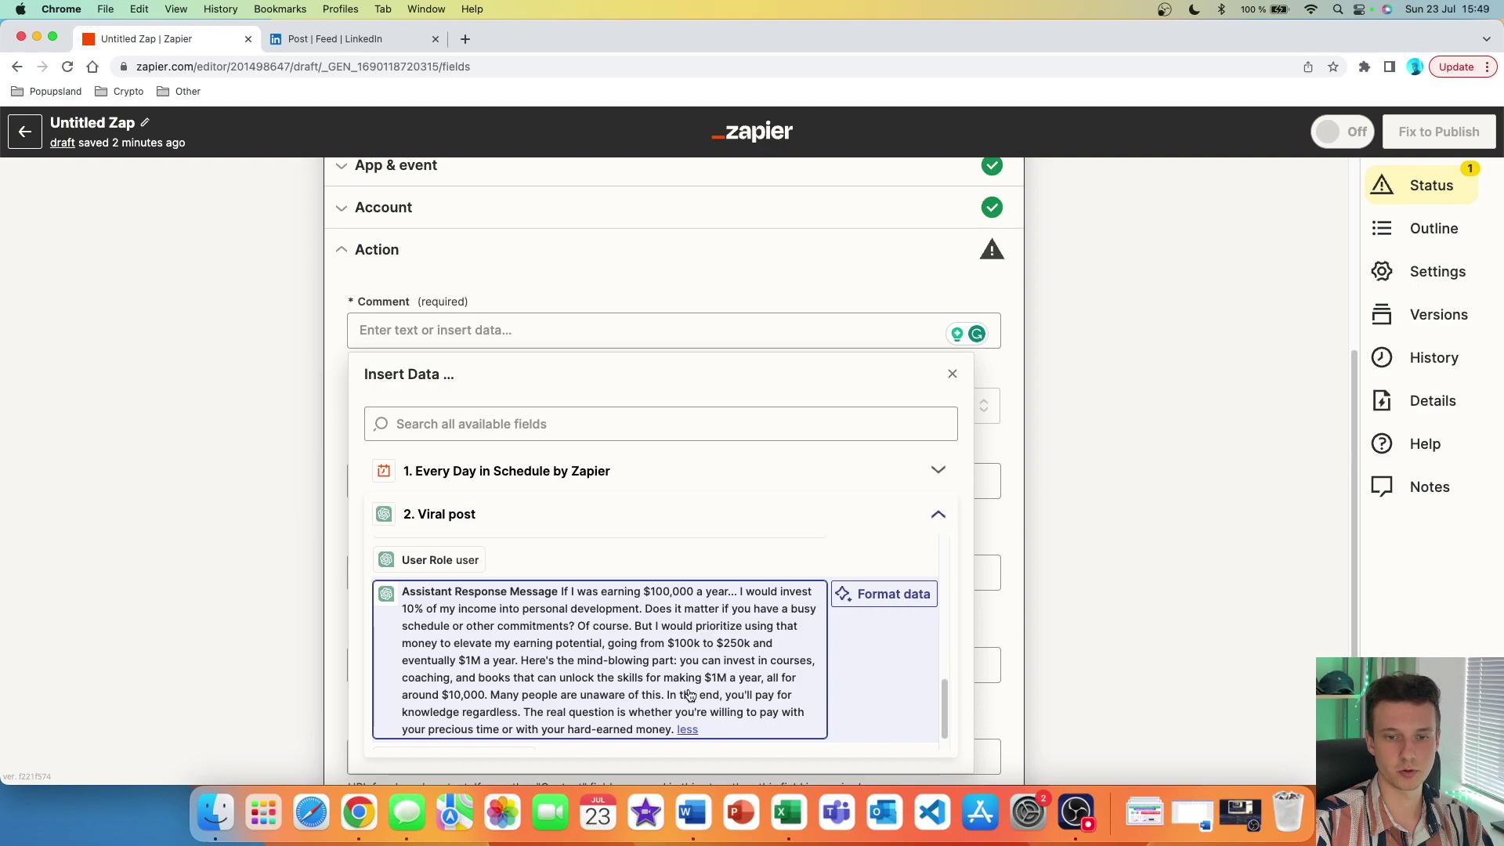
click(687, 730)
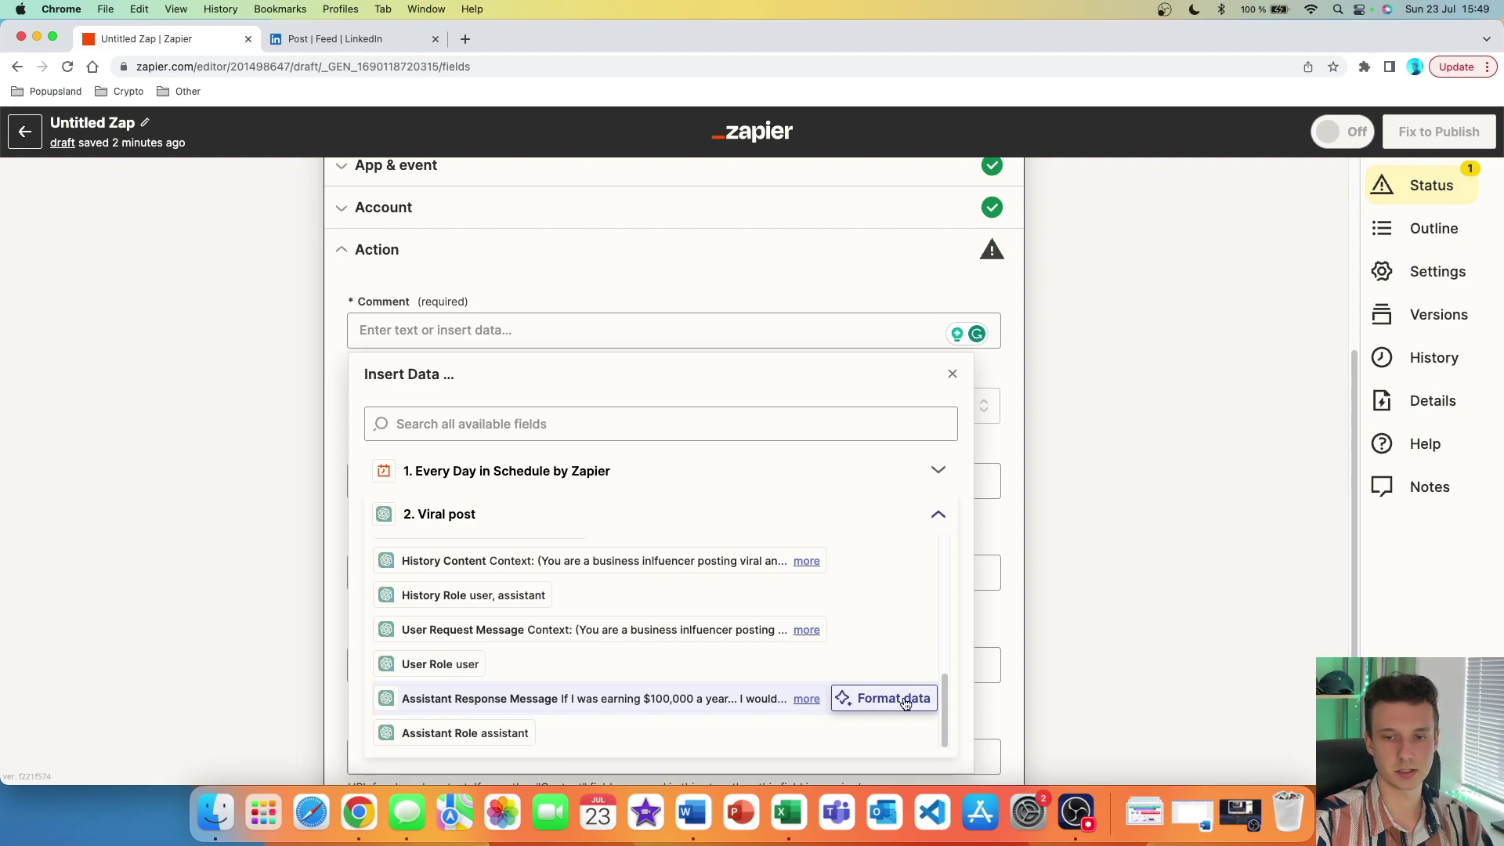
click(646, 699)
click(1088, 346)
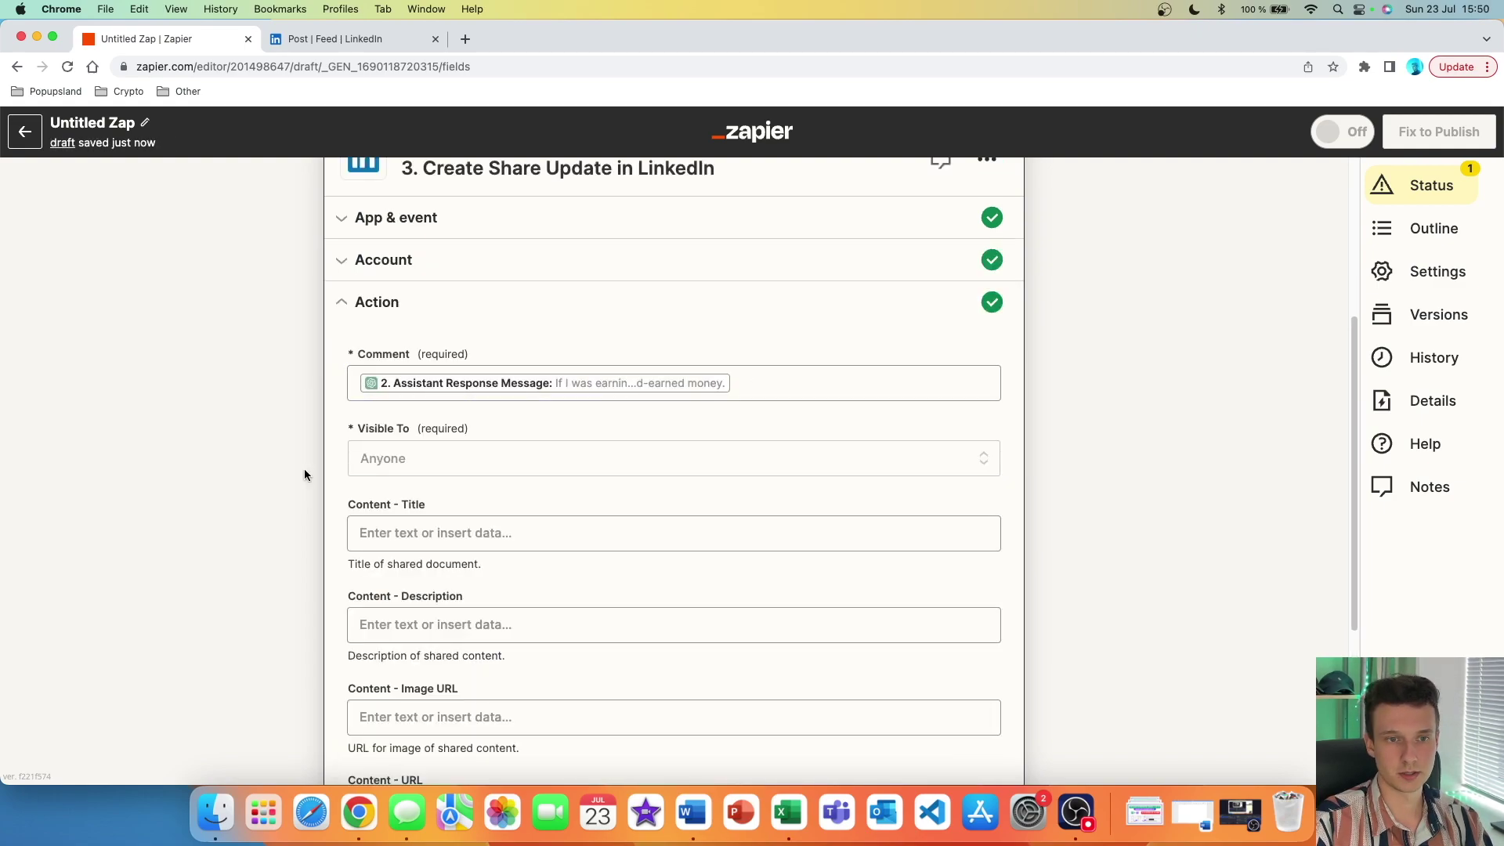
scroll(304, 474, down, 3)
click(438, 315)
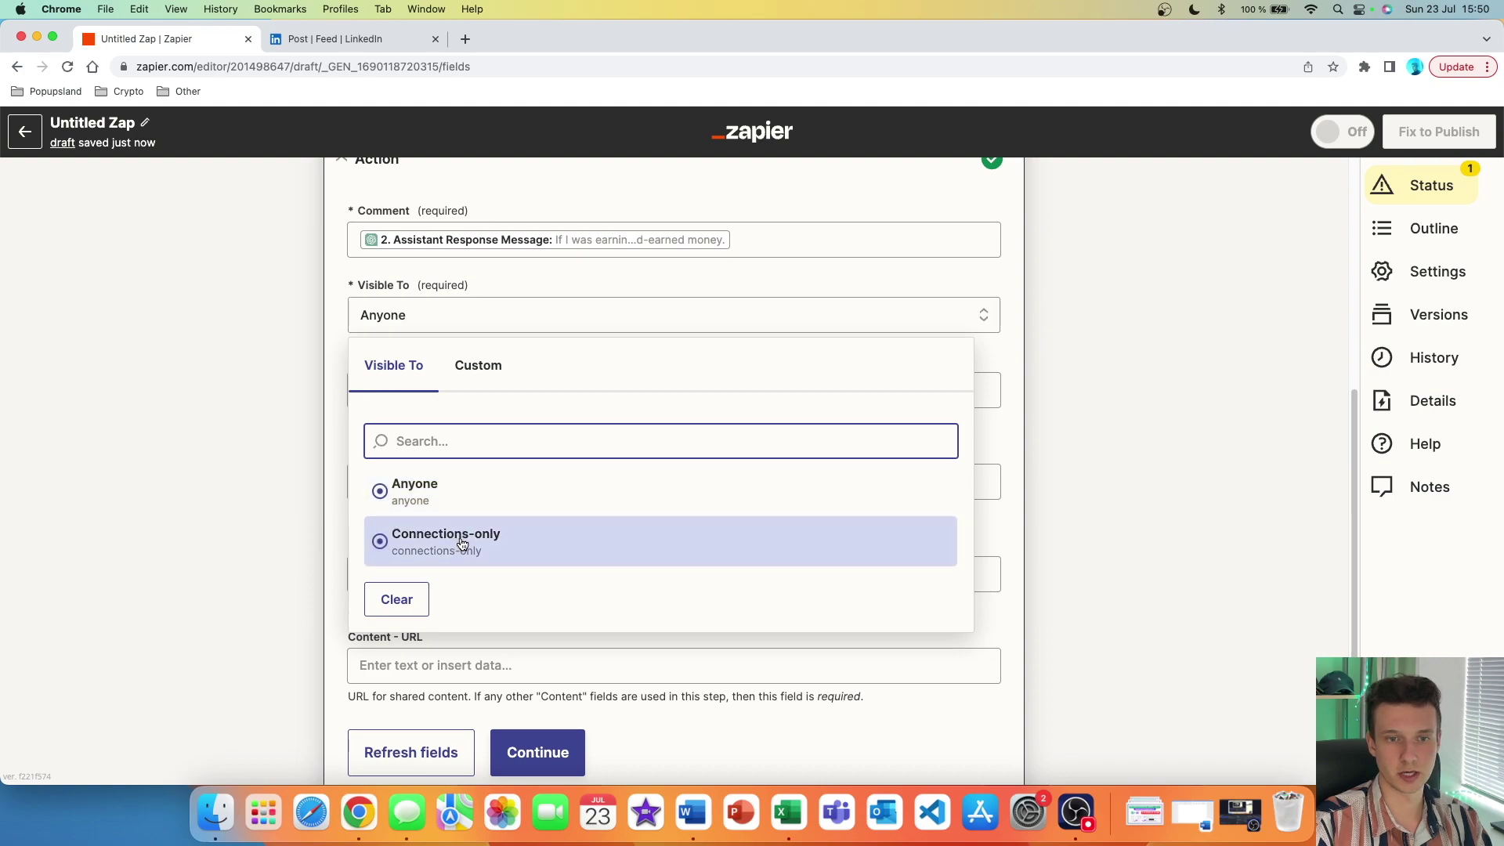
- Keep Visible To set to Anyone and continue to the LinkedIn share test preview
click(245, 398)
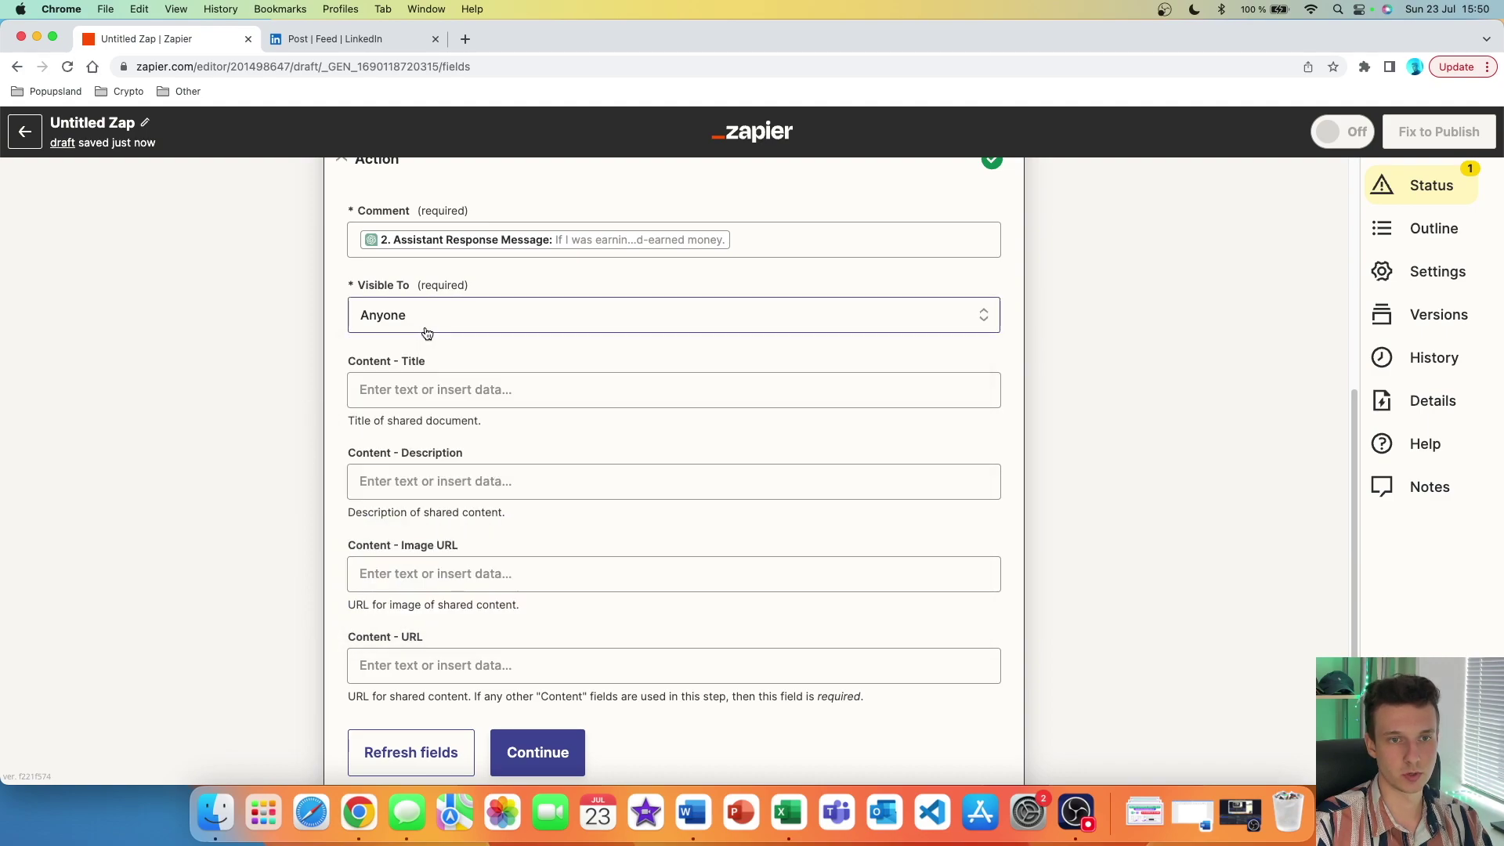
click(443, 404)
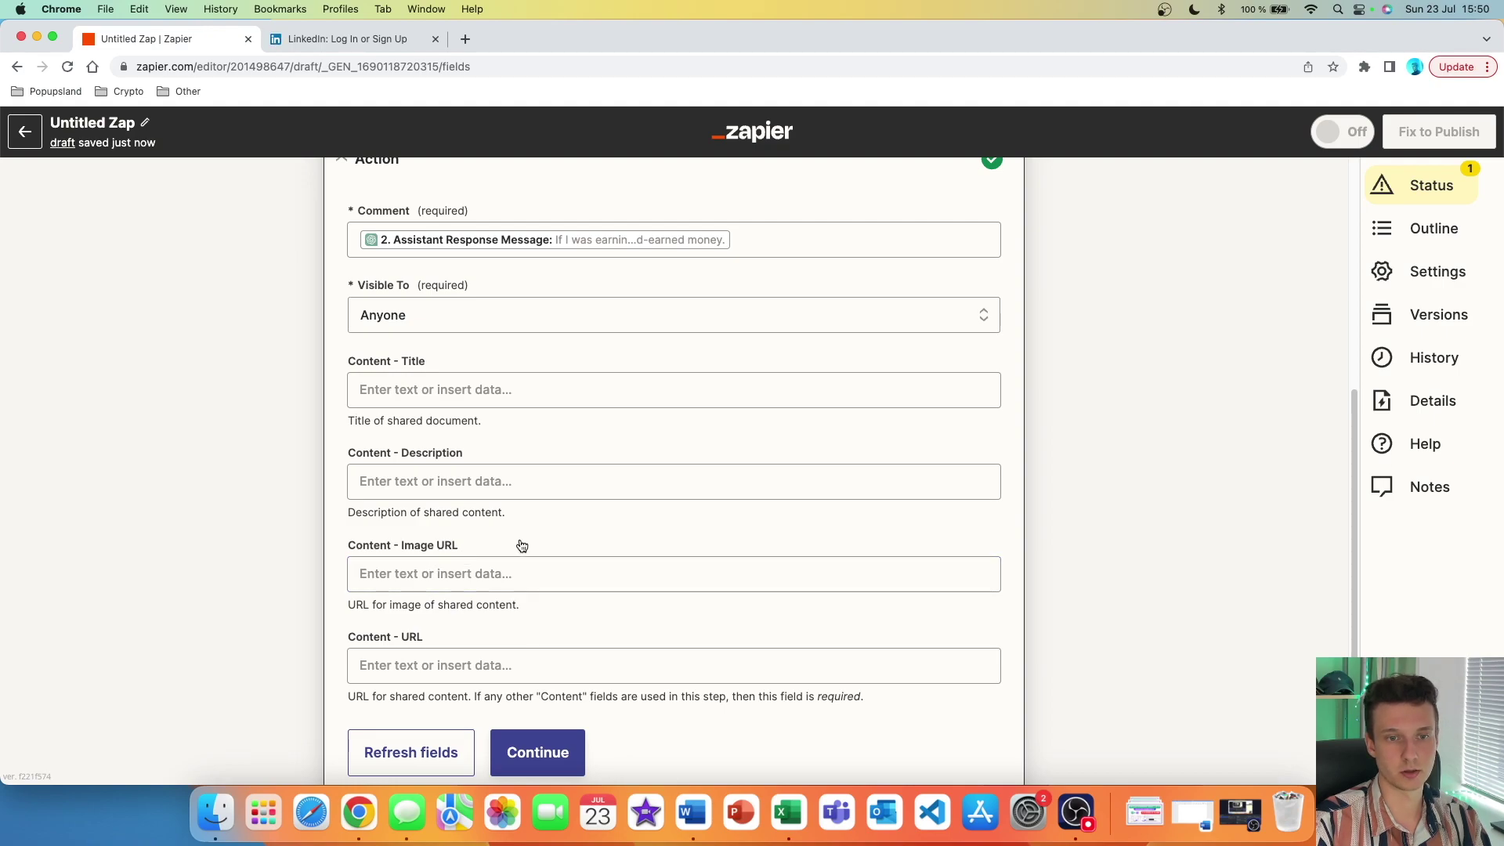
scroll(529, 595, down, 4)
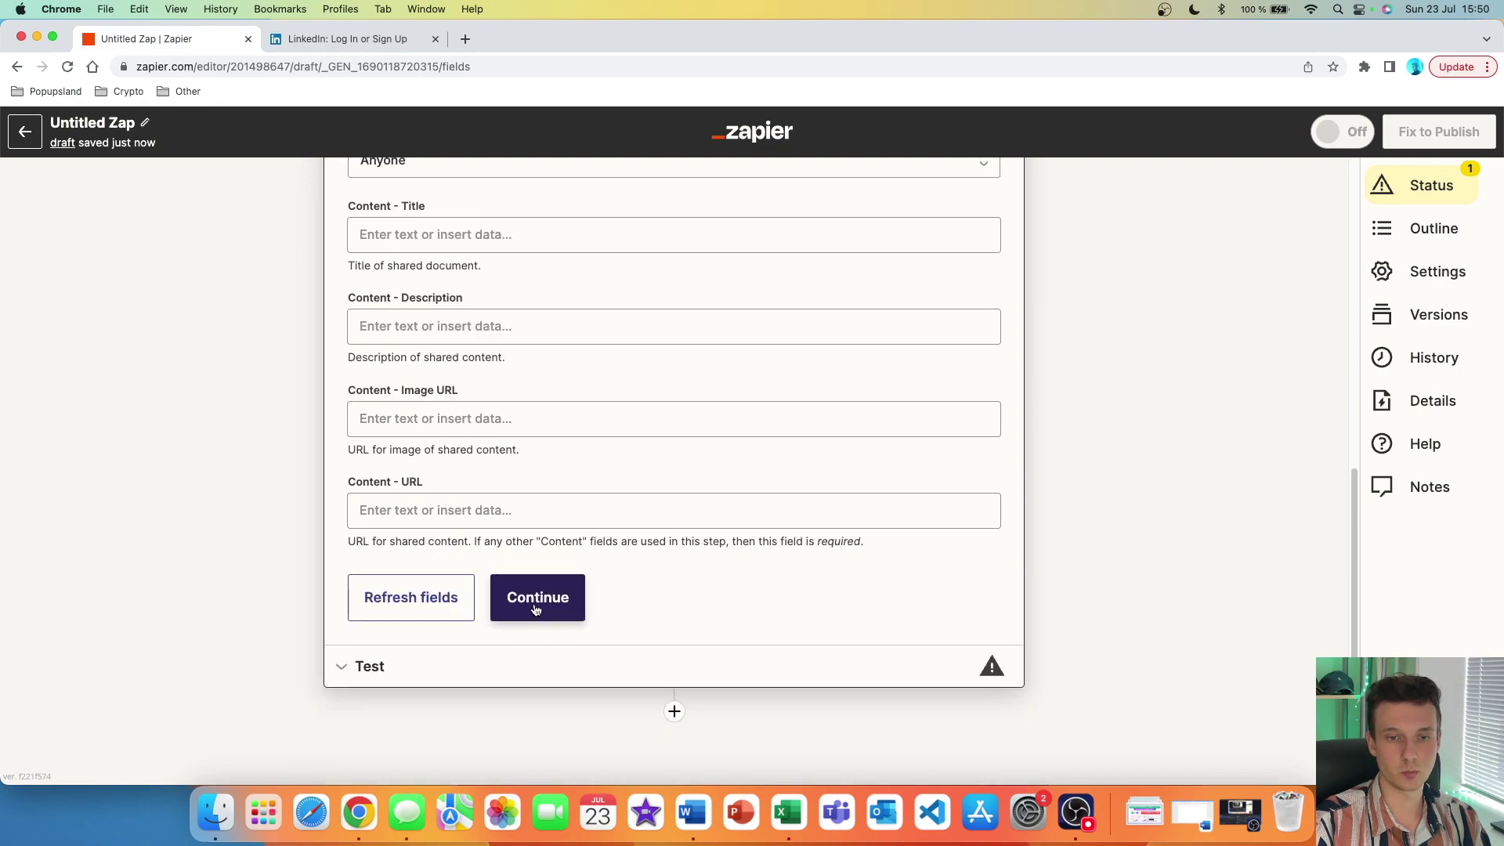
click(566, 610)
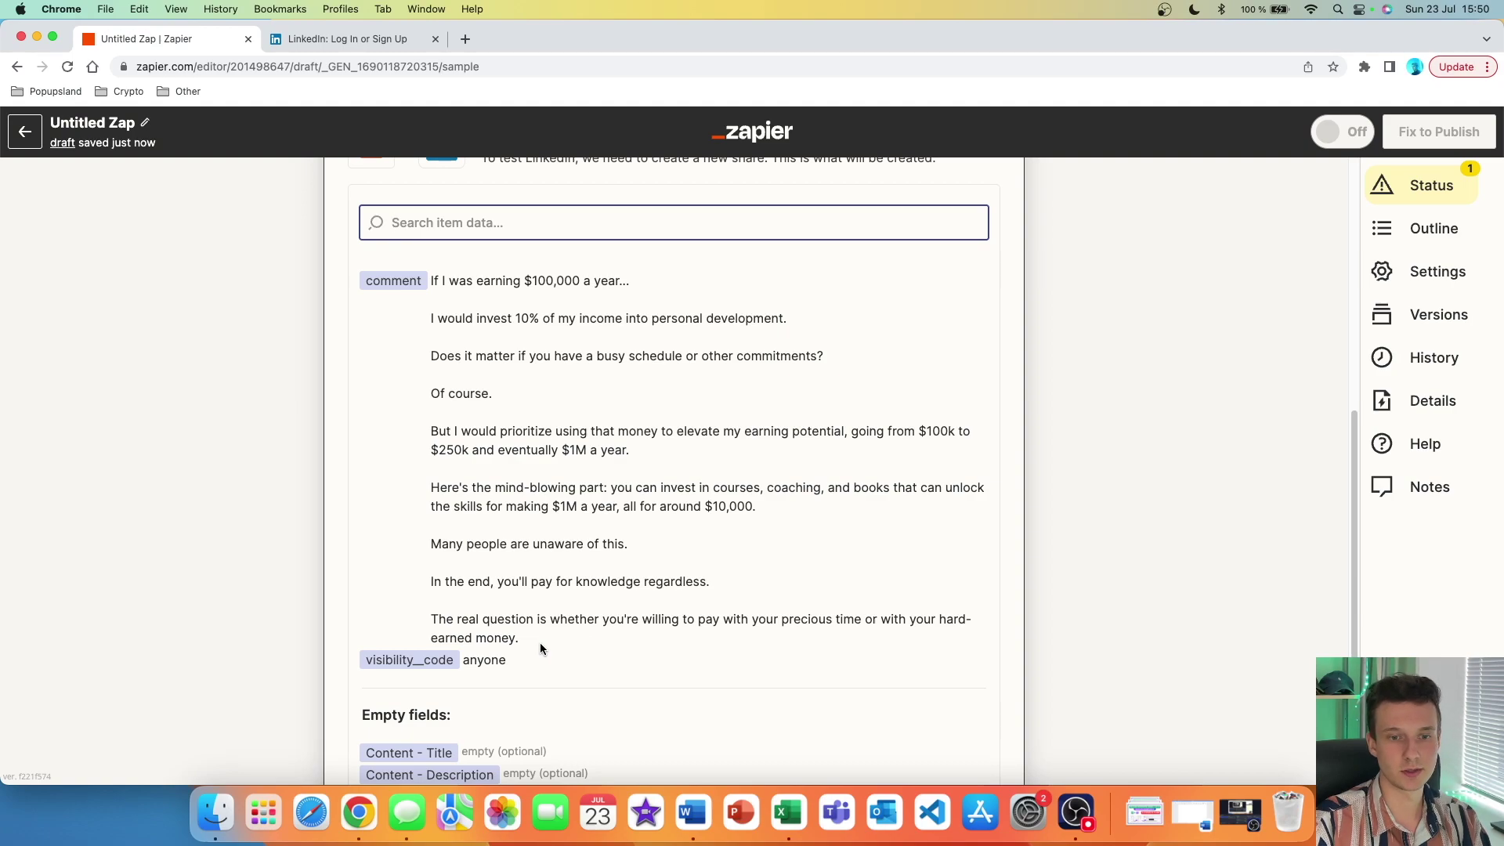
scroll(541, 642, up, 7)
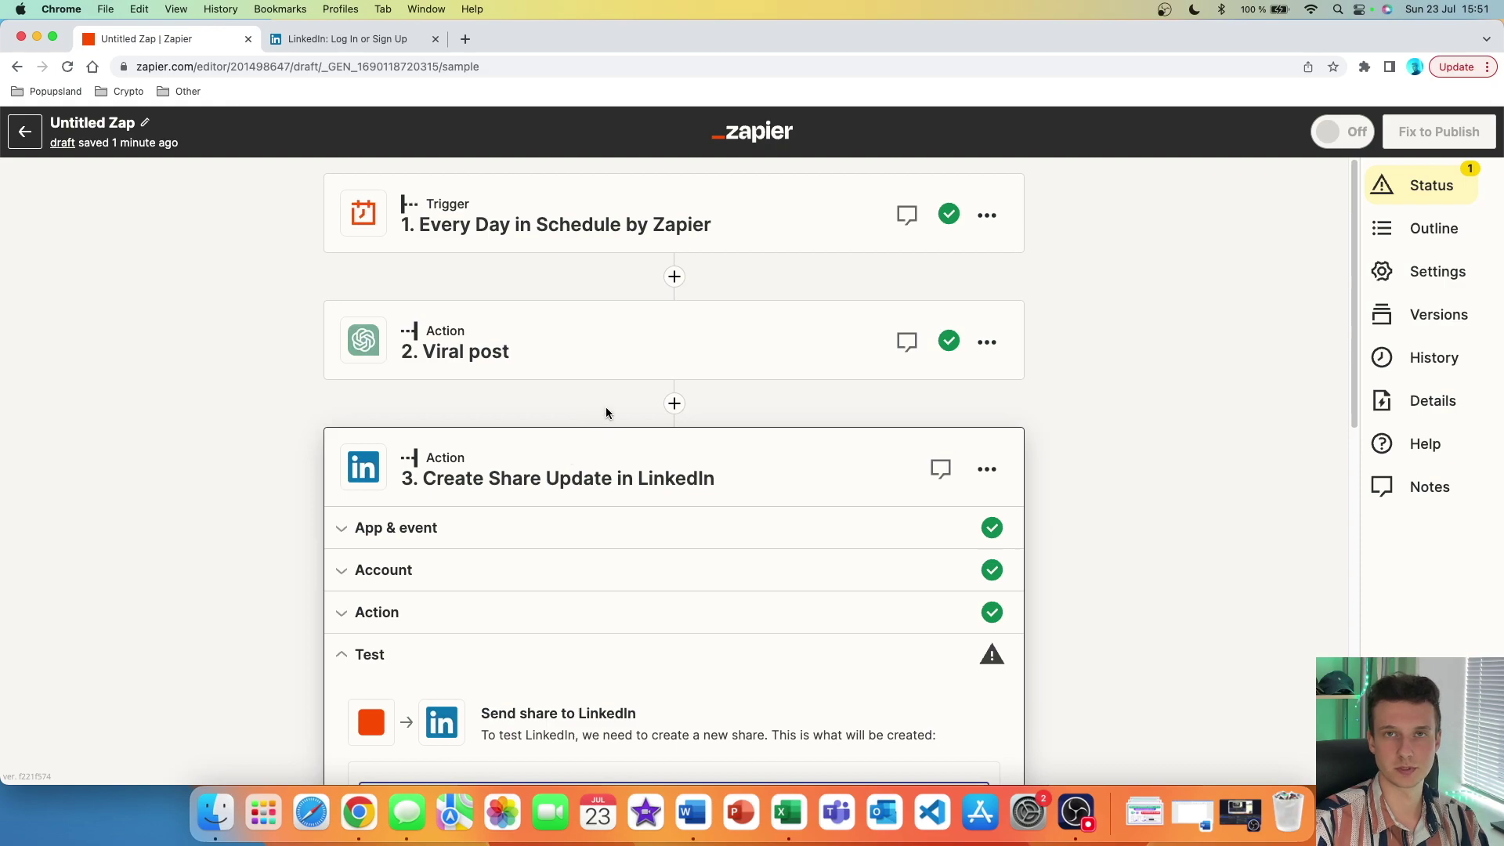
- Run the LinkedIn test share and select the returned post URL
scroll(605, 411, down, 7)
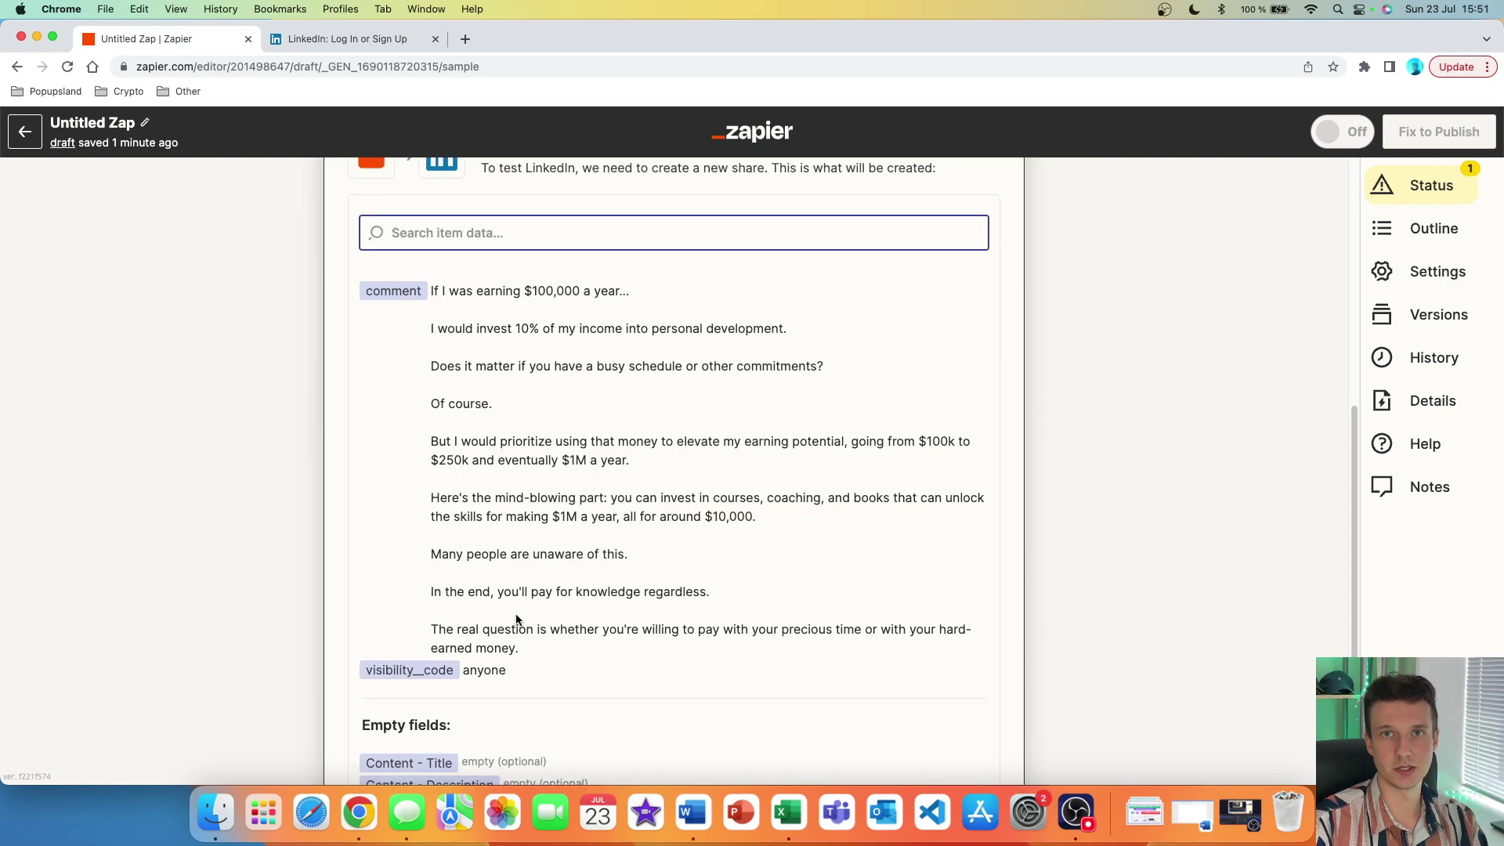
scroll(587, 501, up, 3)
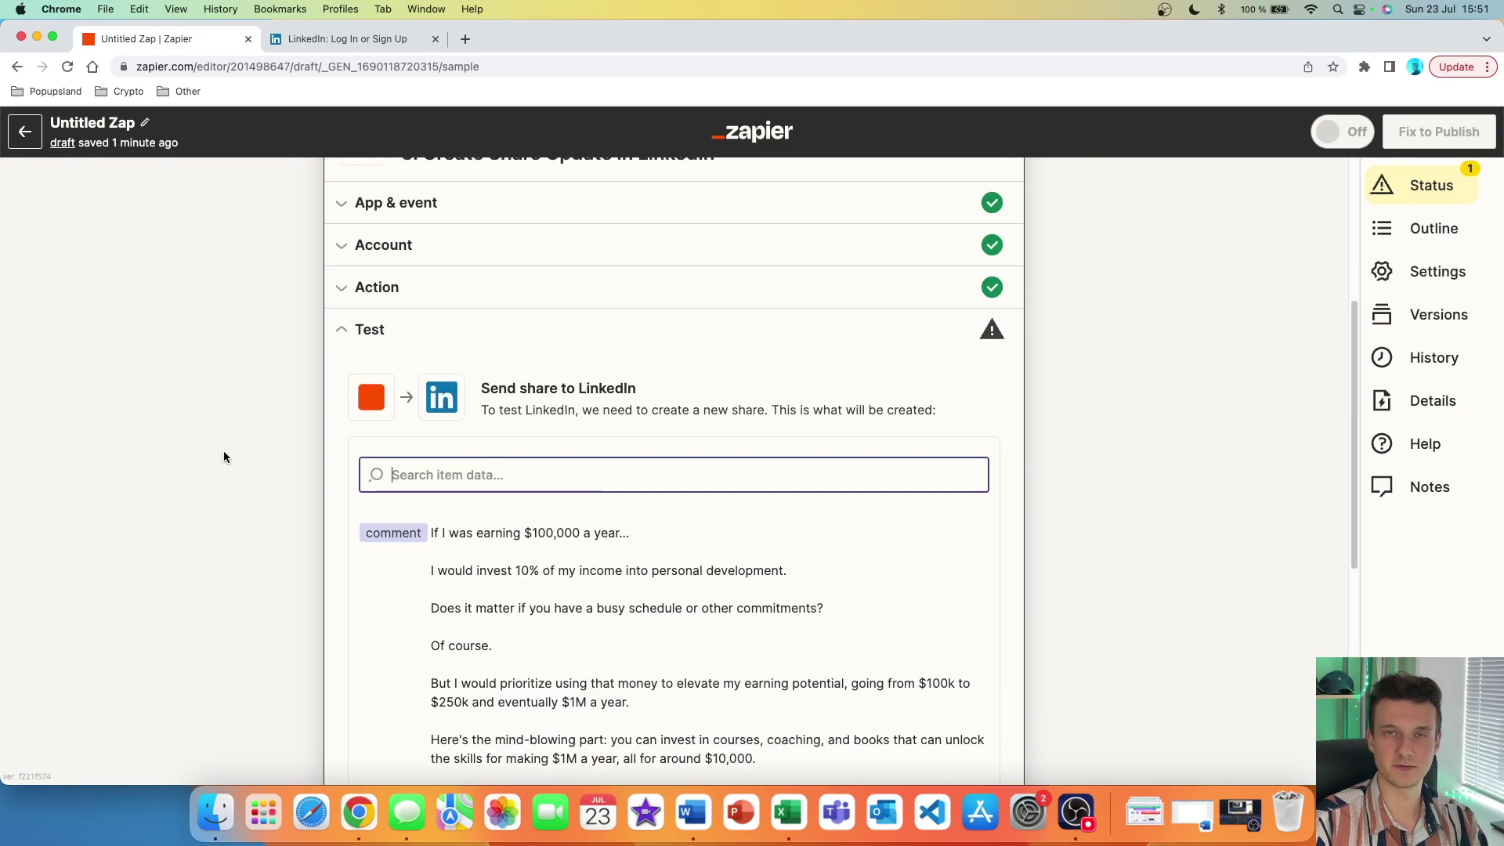
scroll(571, 507, down, 6)
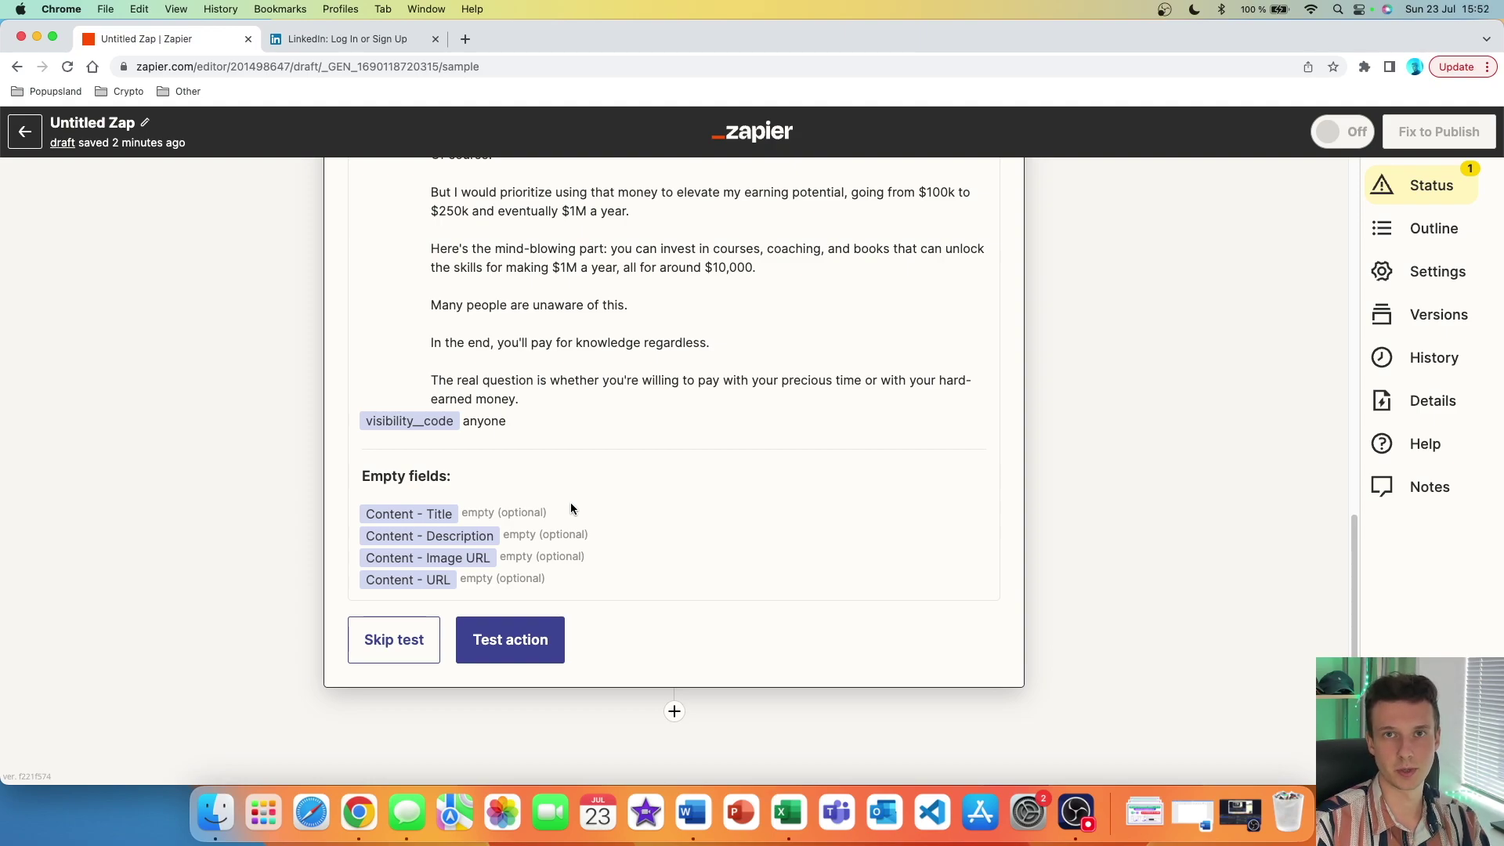
click(551, 655)
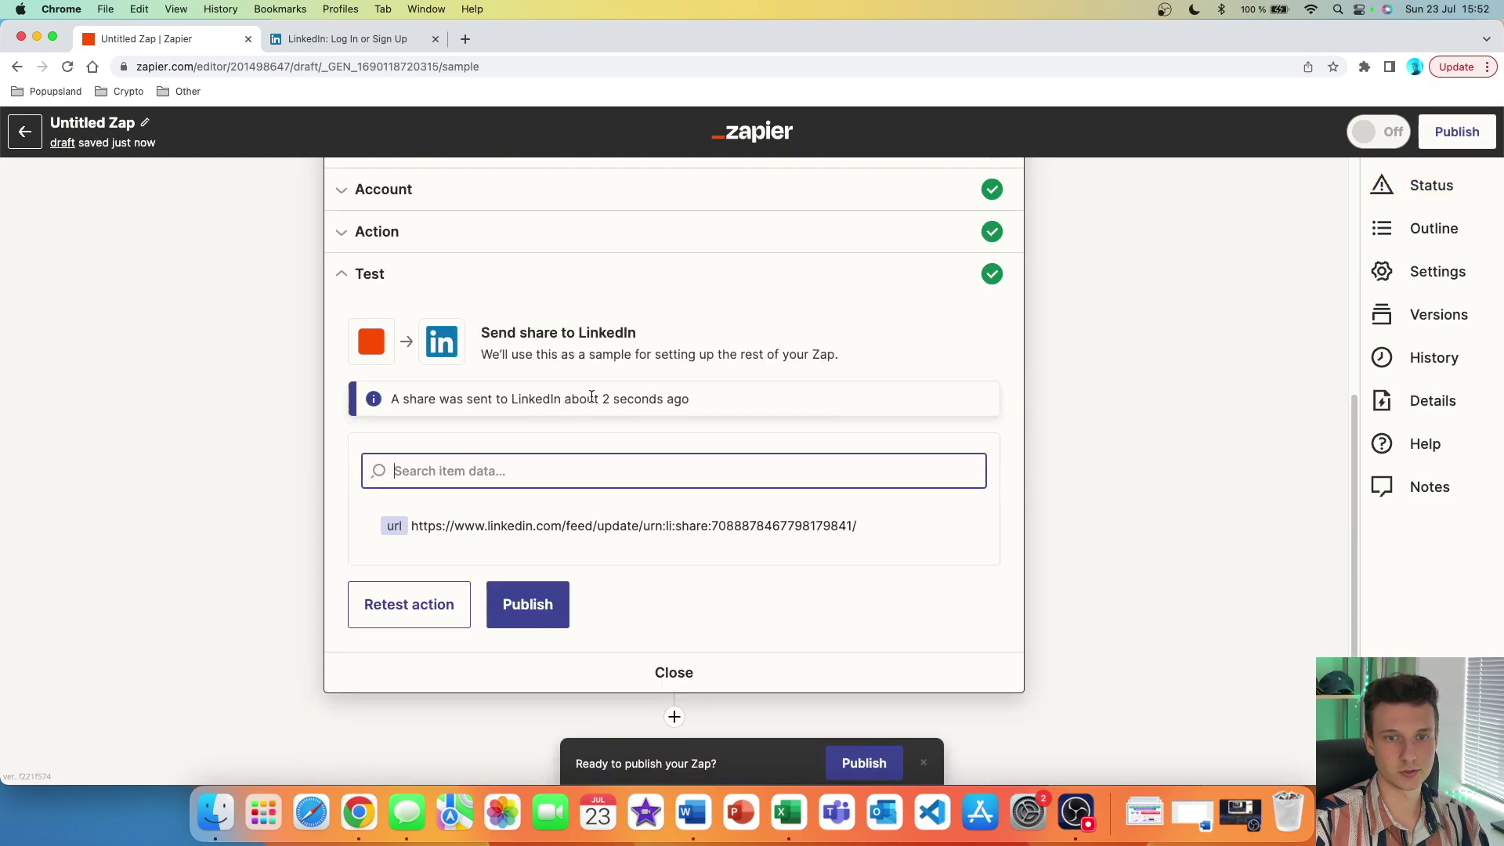
triple_click(428, 527)
key(super+c)
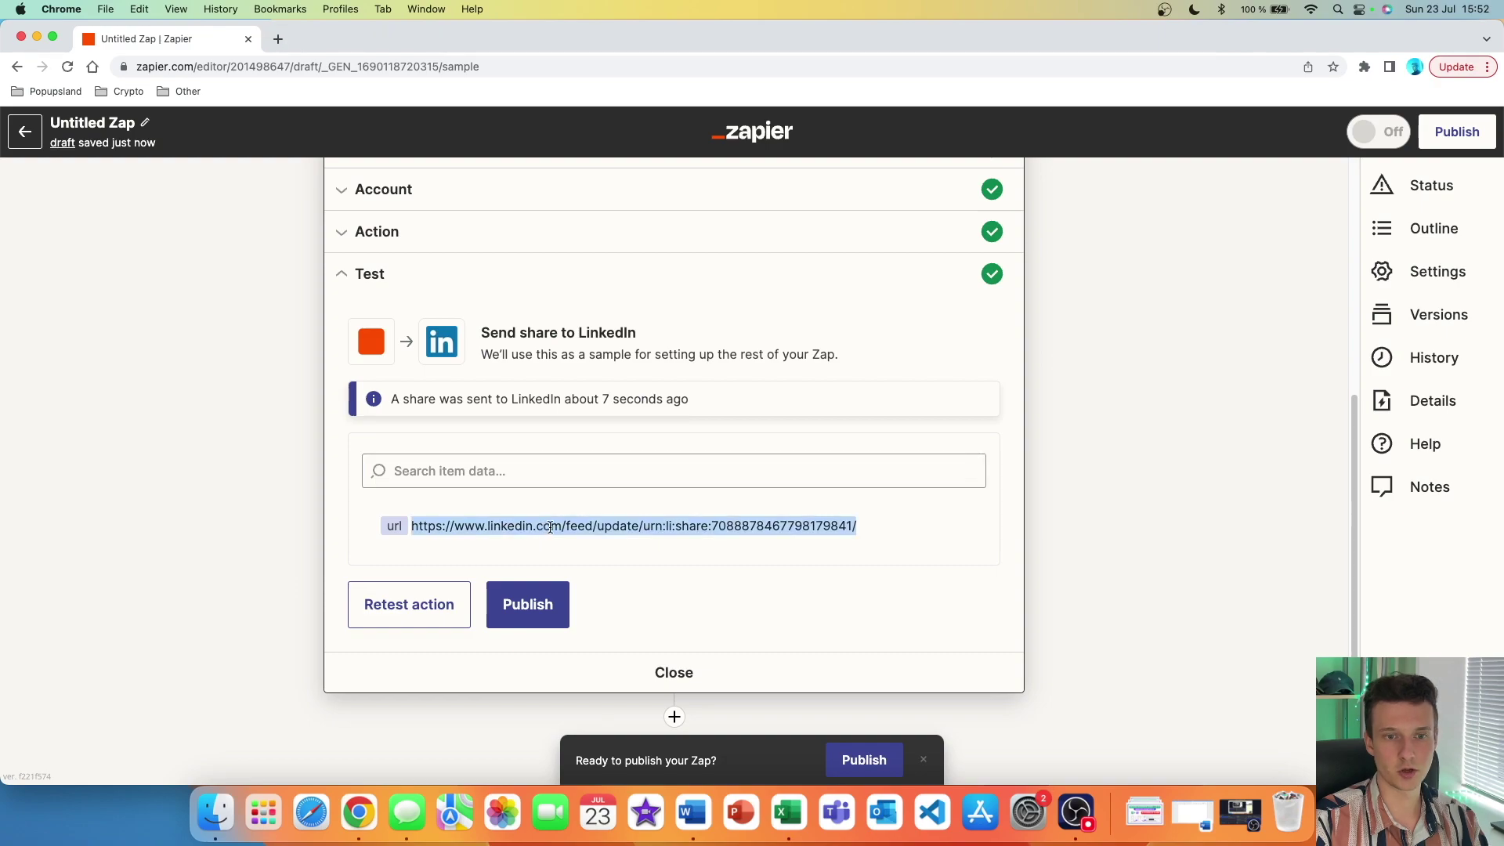
click(279, 40)
- Load the copied LinkedIn post URL to confirm the self-education text was published, then return to Zapier
key(super+v)
key(Return)
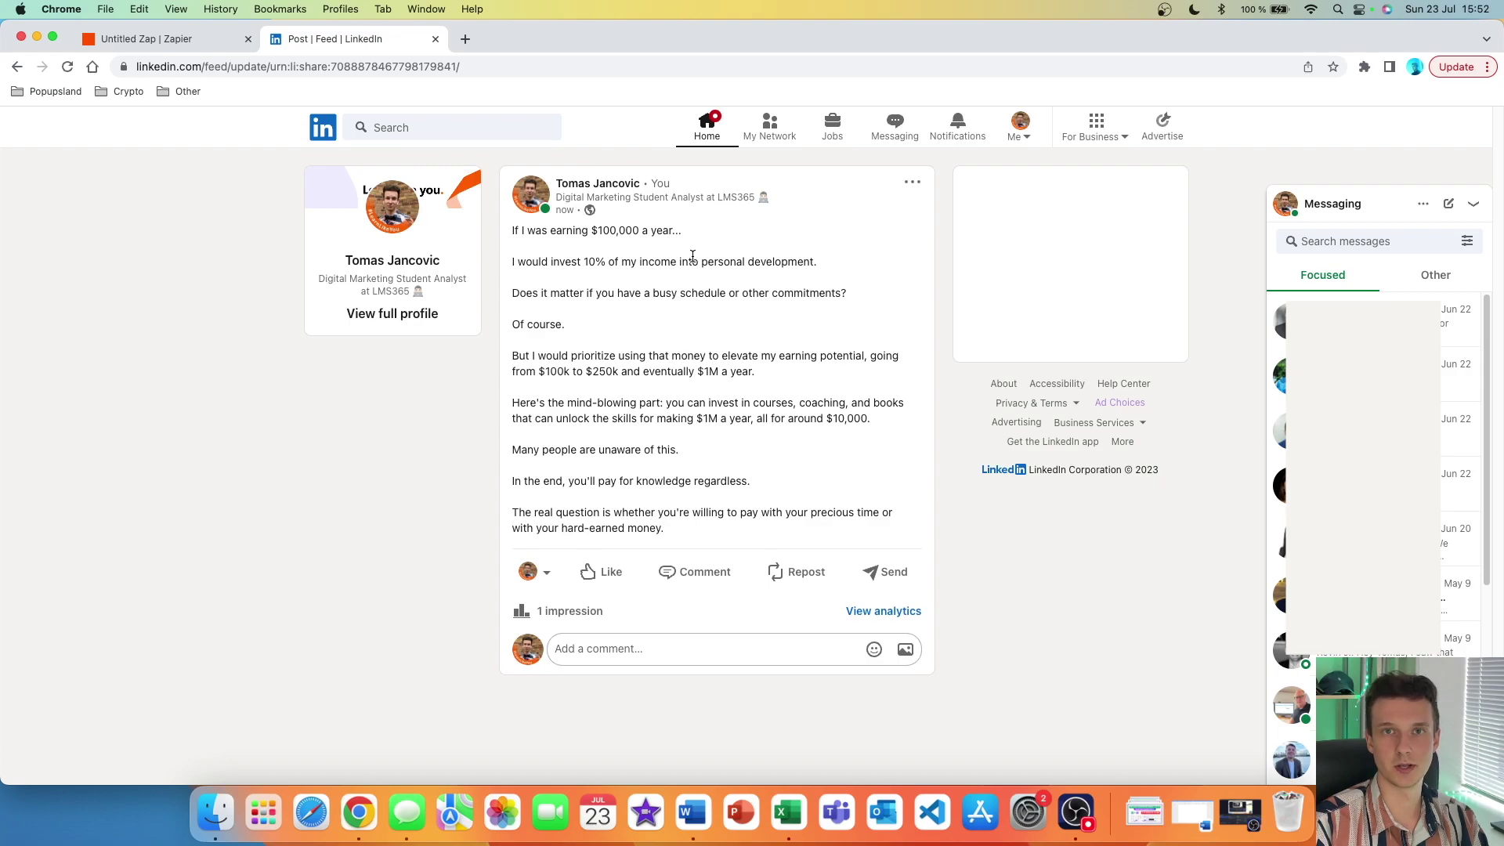
click(147, 39)
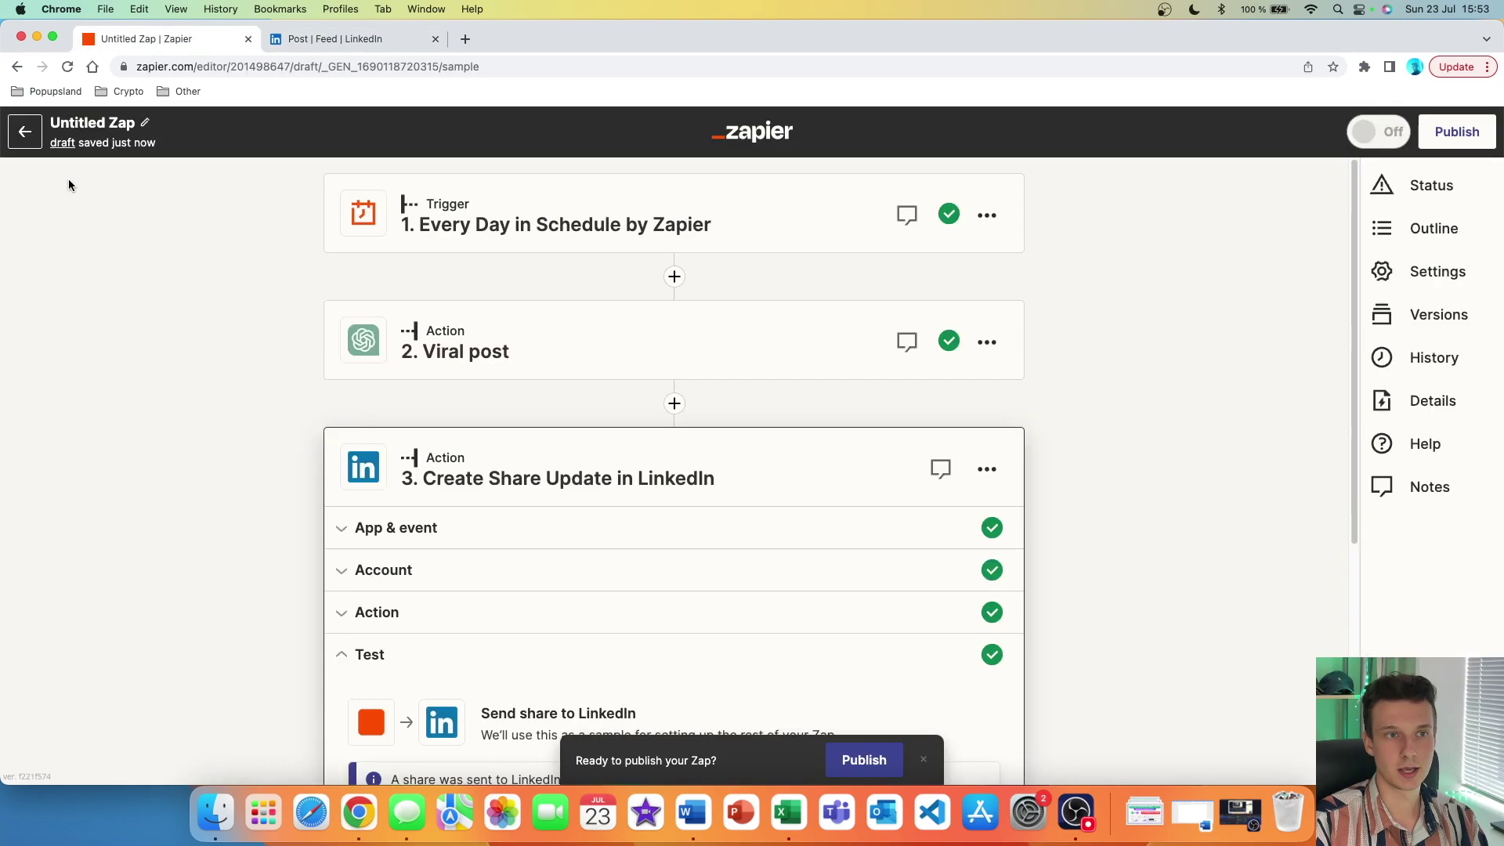
- Rename the Zap to 'Viral_LinkedIn_Posts'
click(89, 119)
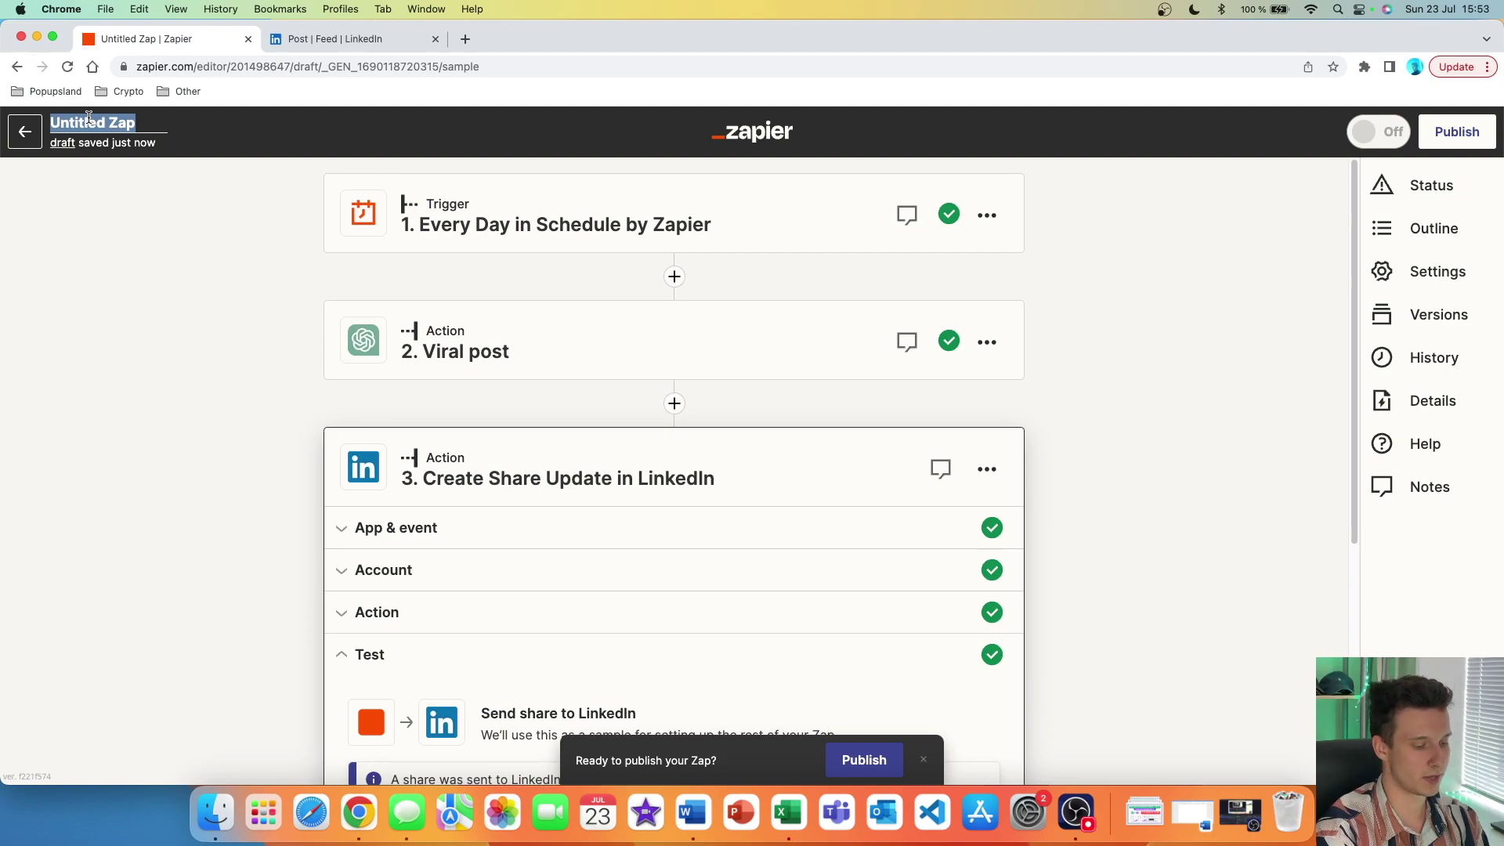
text(Viral_LinkedIn_Posts)
key(Return)
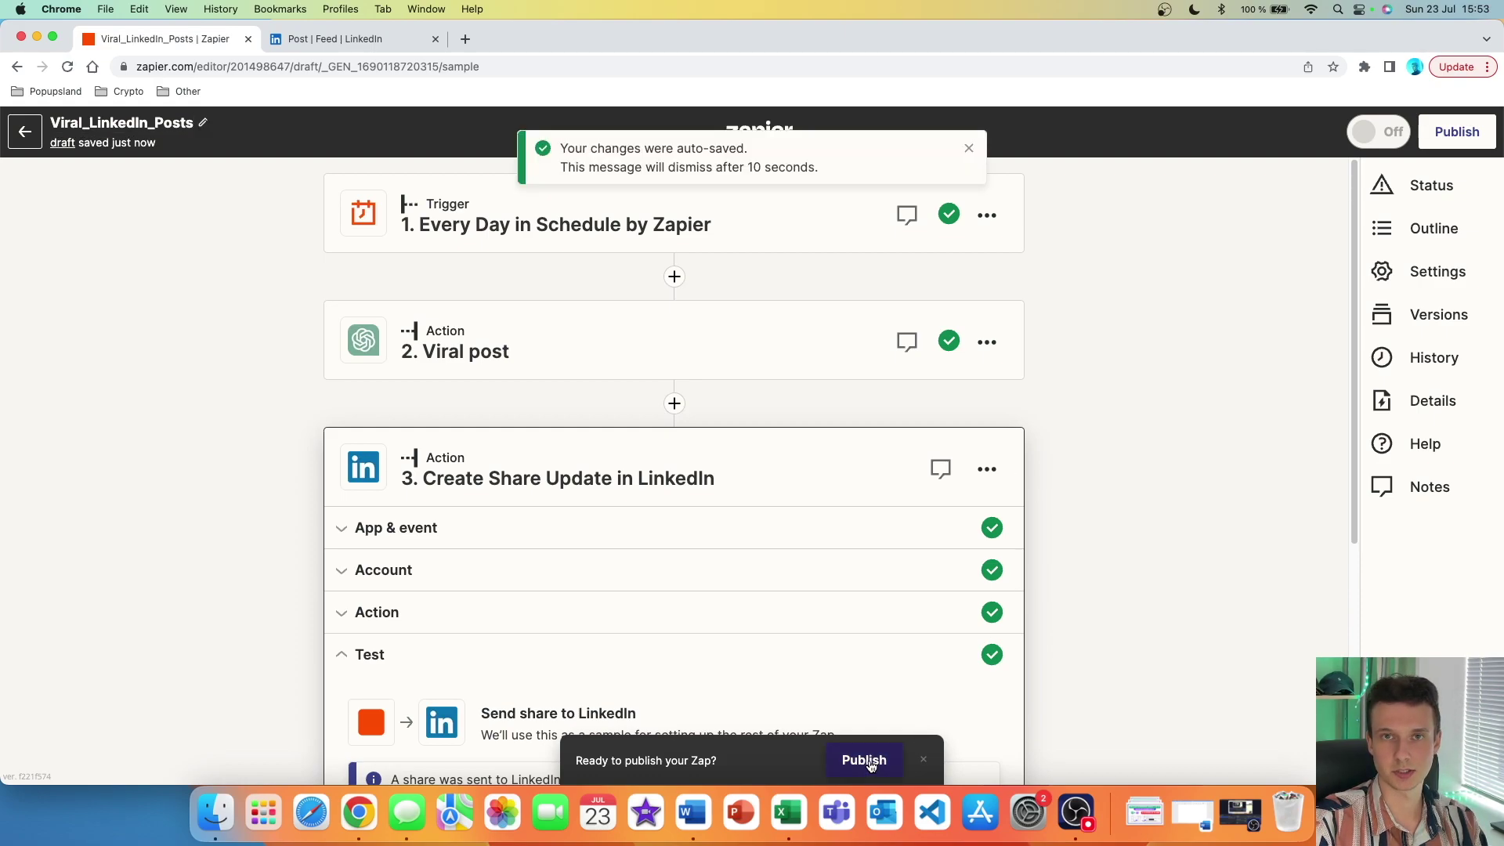
- Review the daily trigger's schedule details, then close back to the three-step overview
click(702, 243)
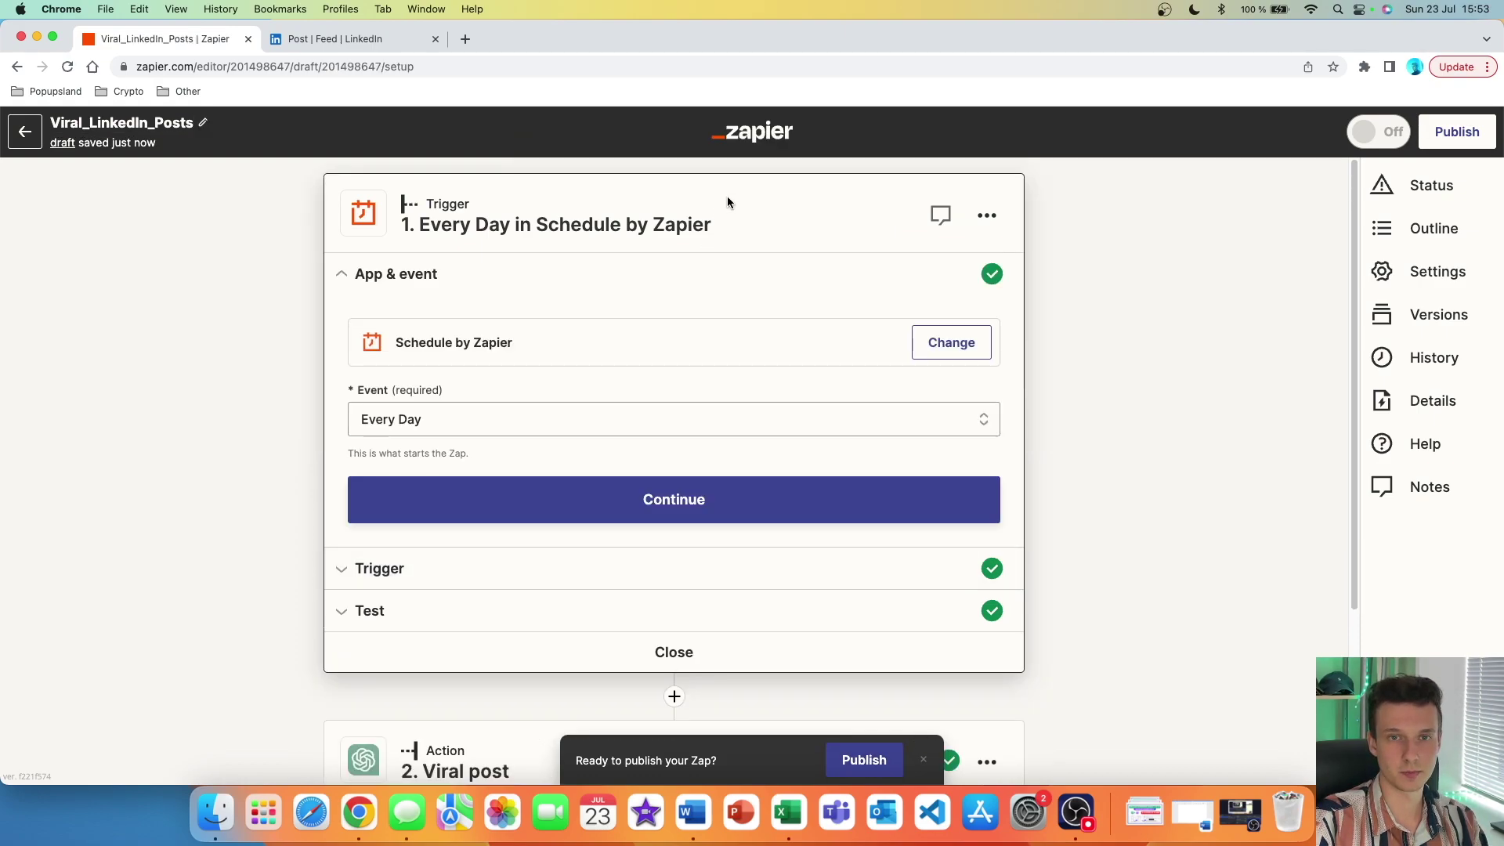
click(437, 584)
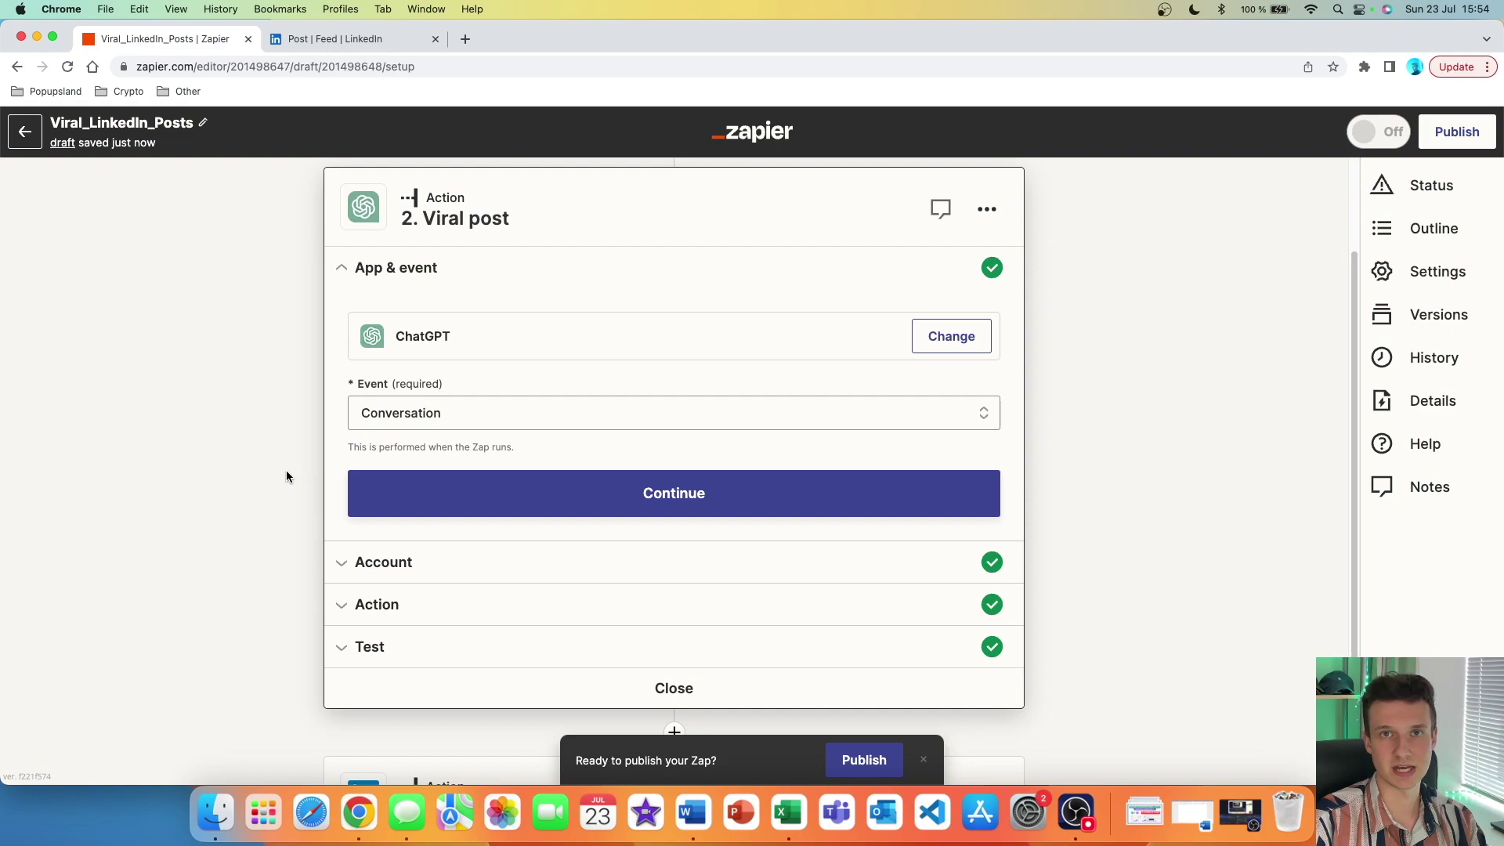
scroll(1091, 386, down, 3)
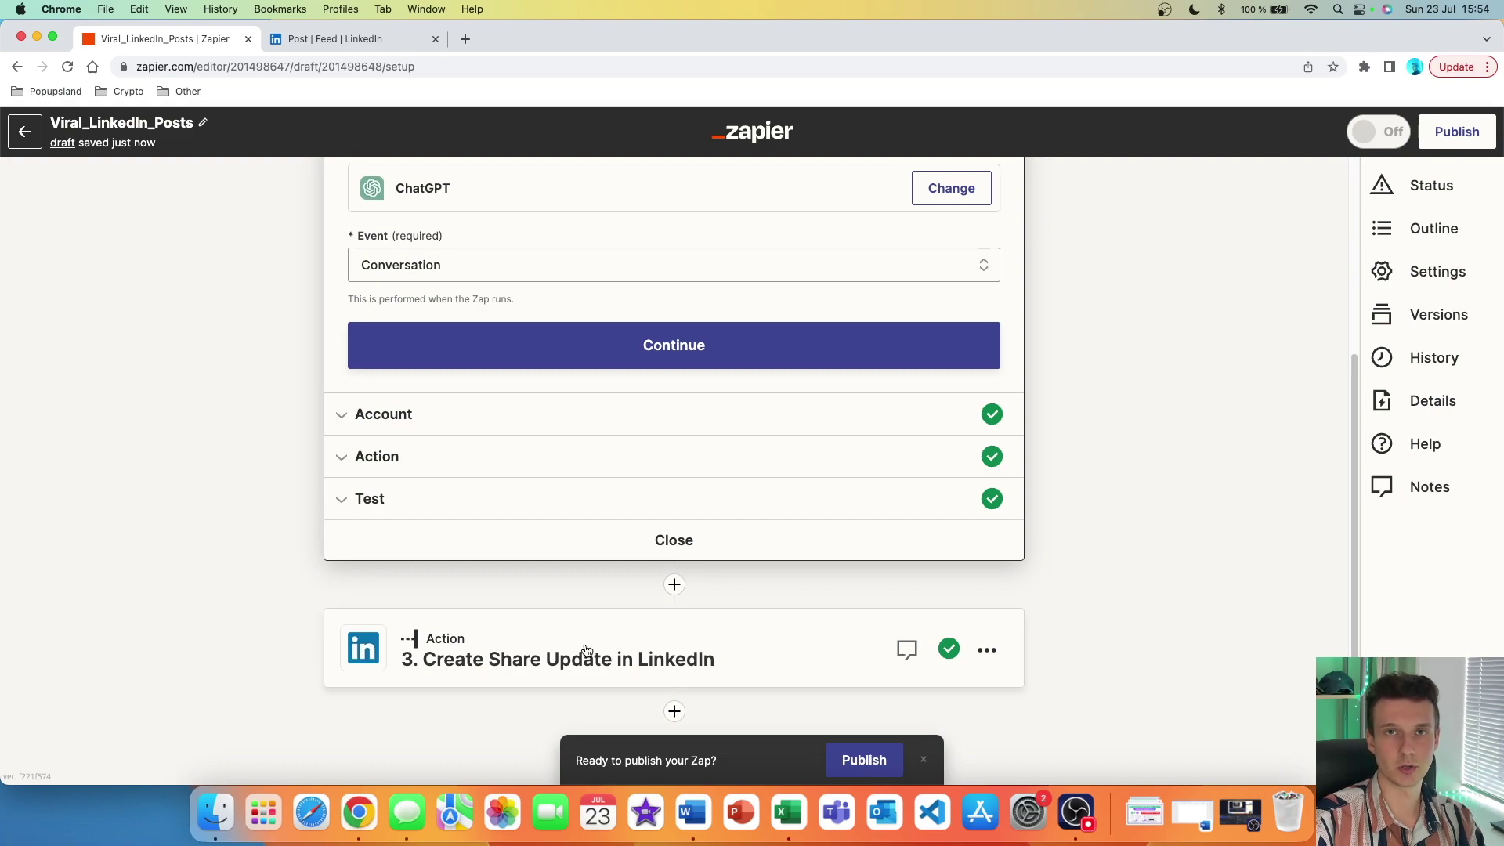
click(1135, 397)
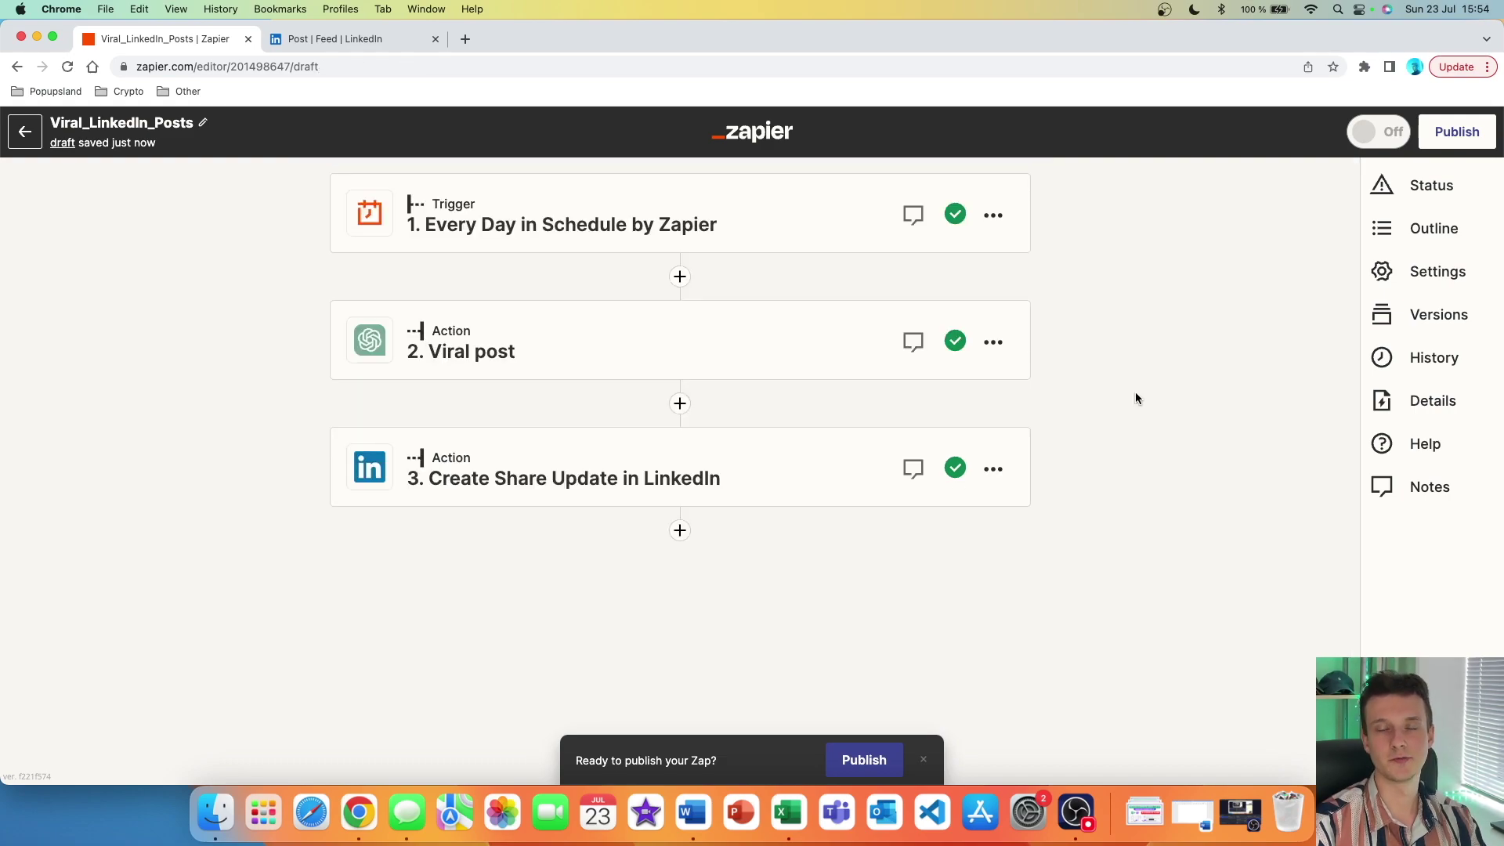